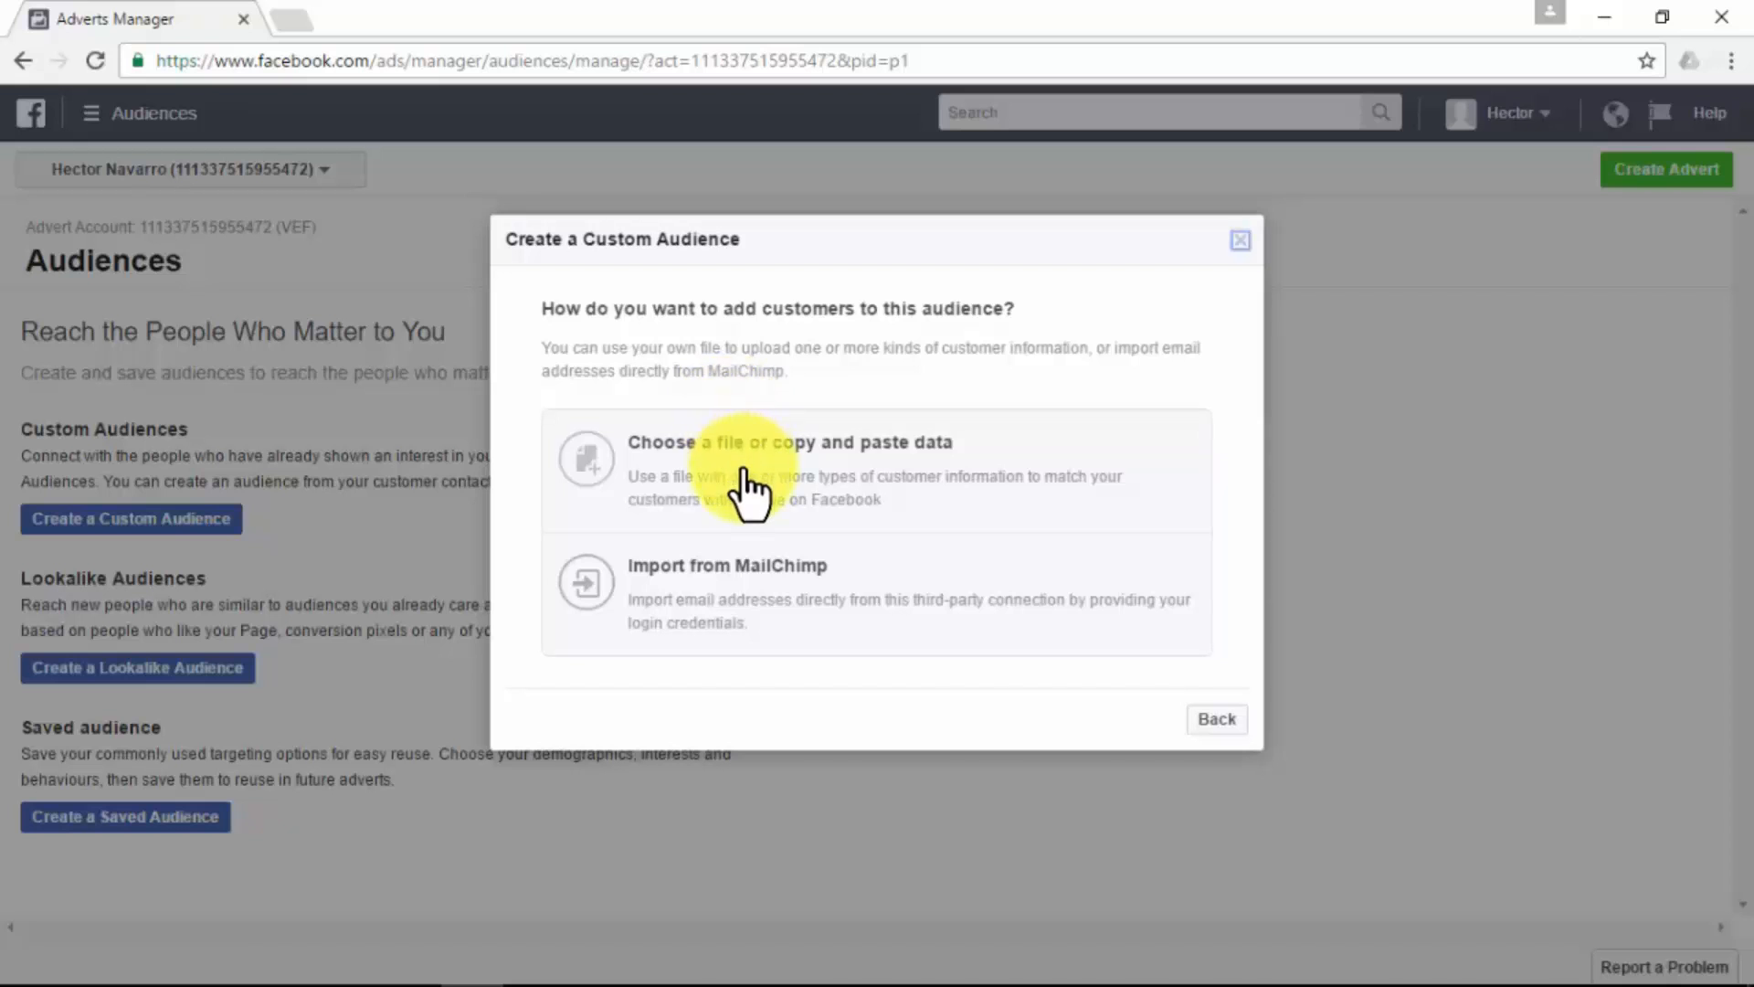
# - Choose to add customers from a file and upload 57e6c8d1-a53c-47ee-b679-438c0a80009f.csv as the customer list
pyautogui.click(741, 461)
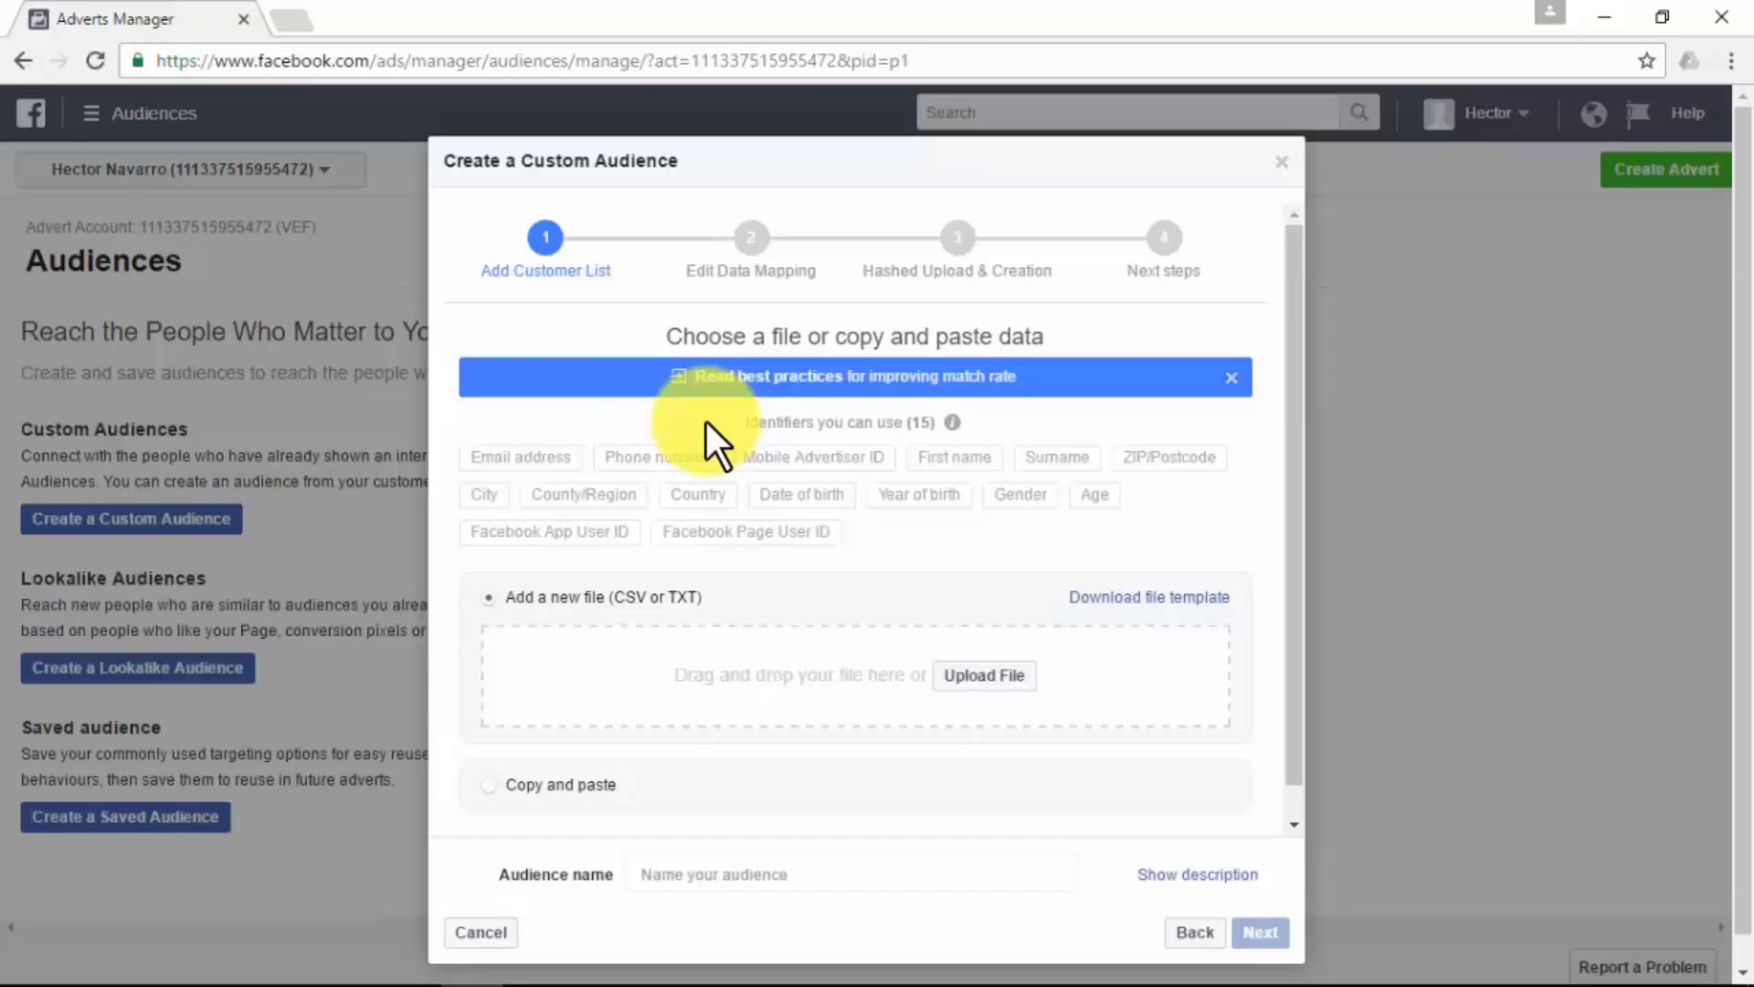
pyautogui.scroll(-1, 822, 562)
pyautogui.click(983, 641)
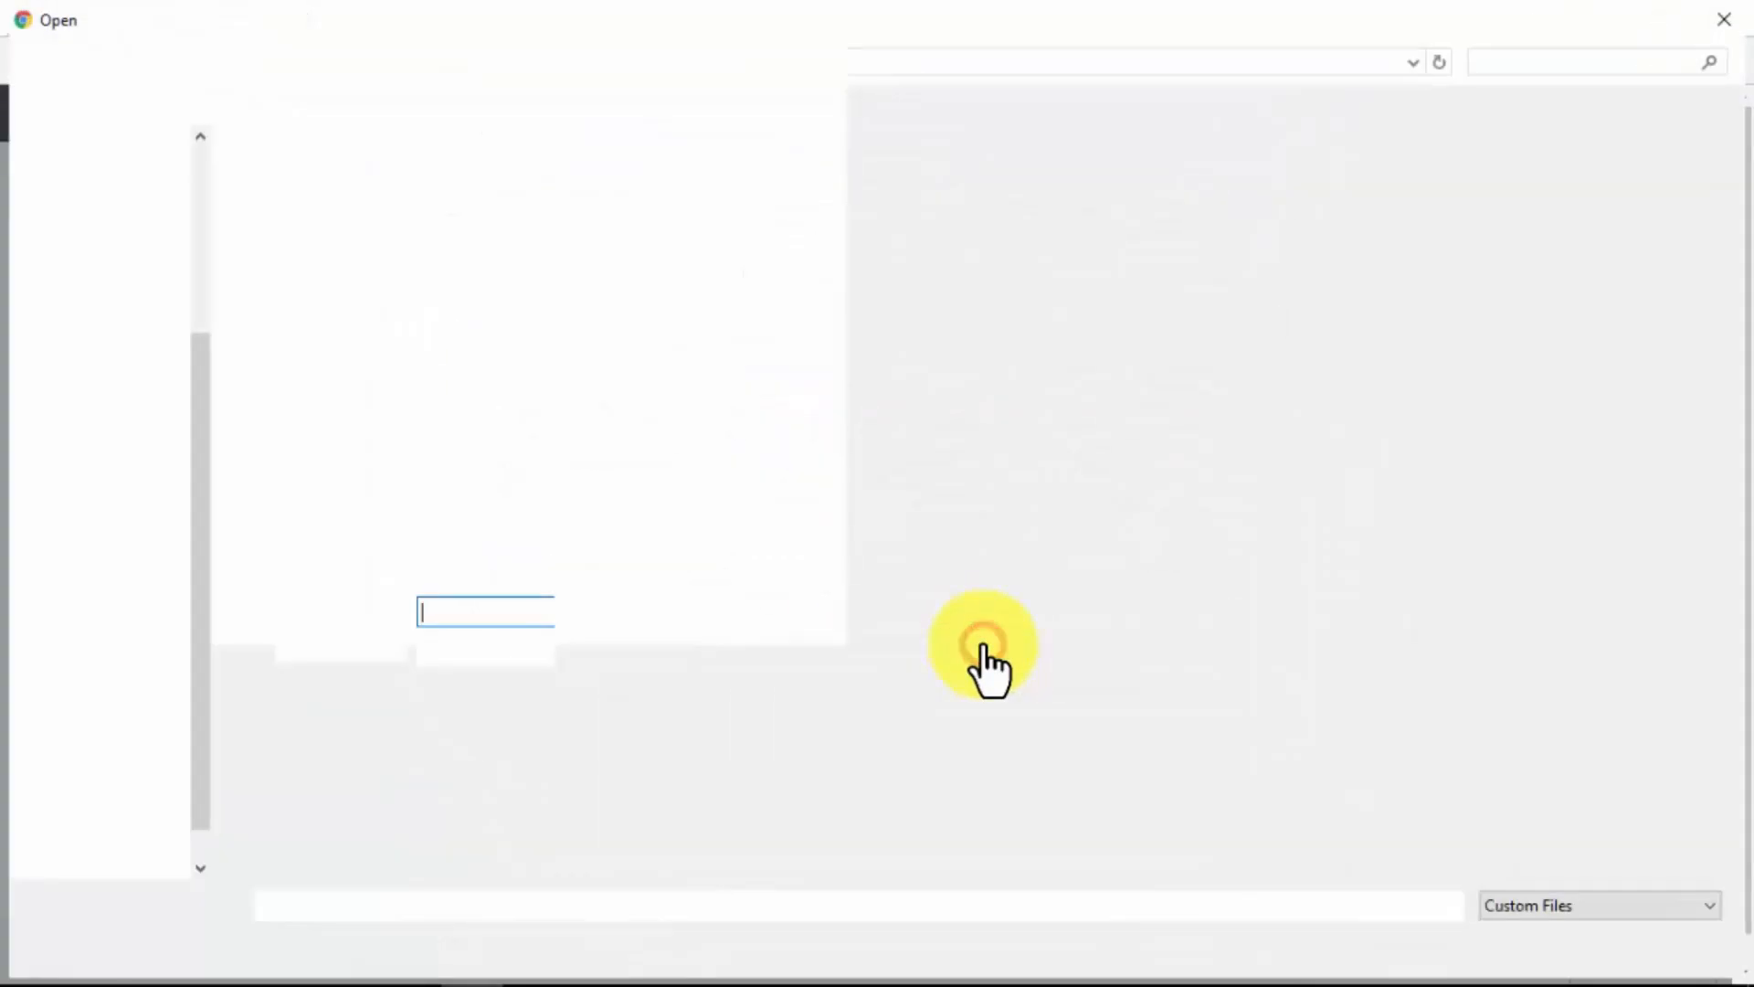
pyautogui.doubleClick(1263, 252)
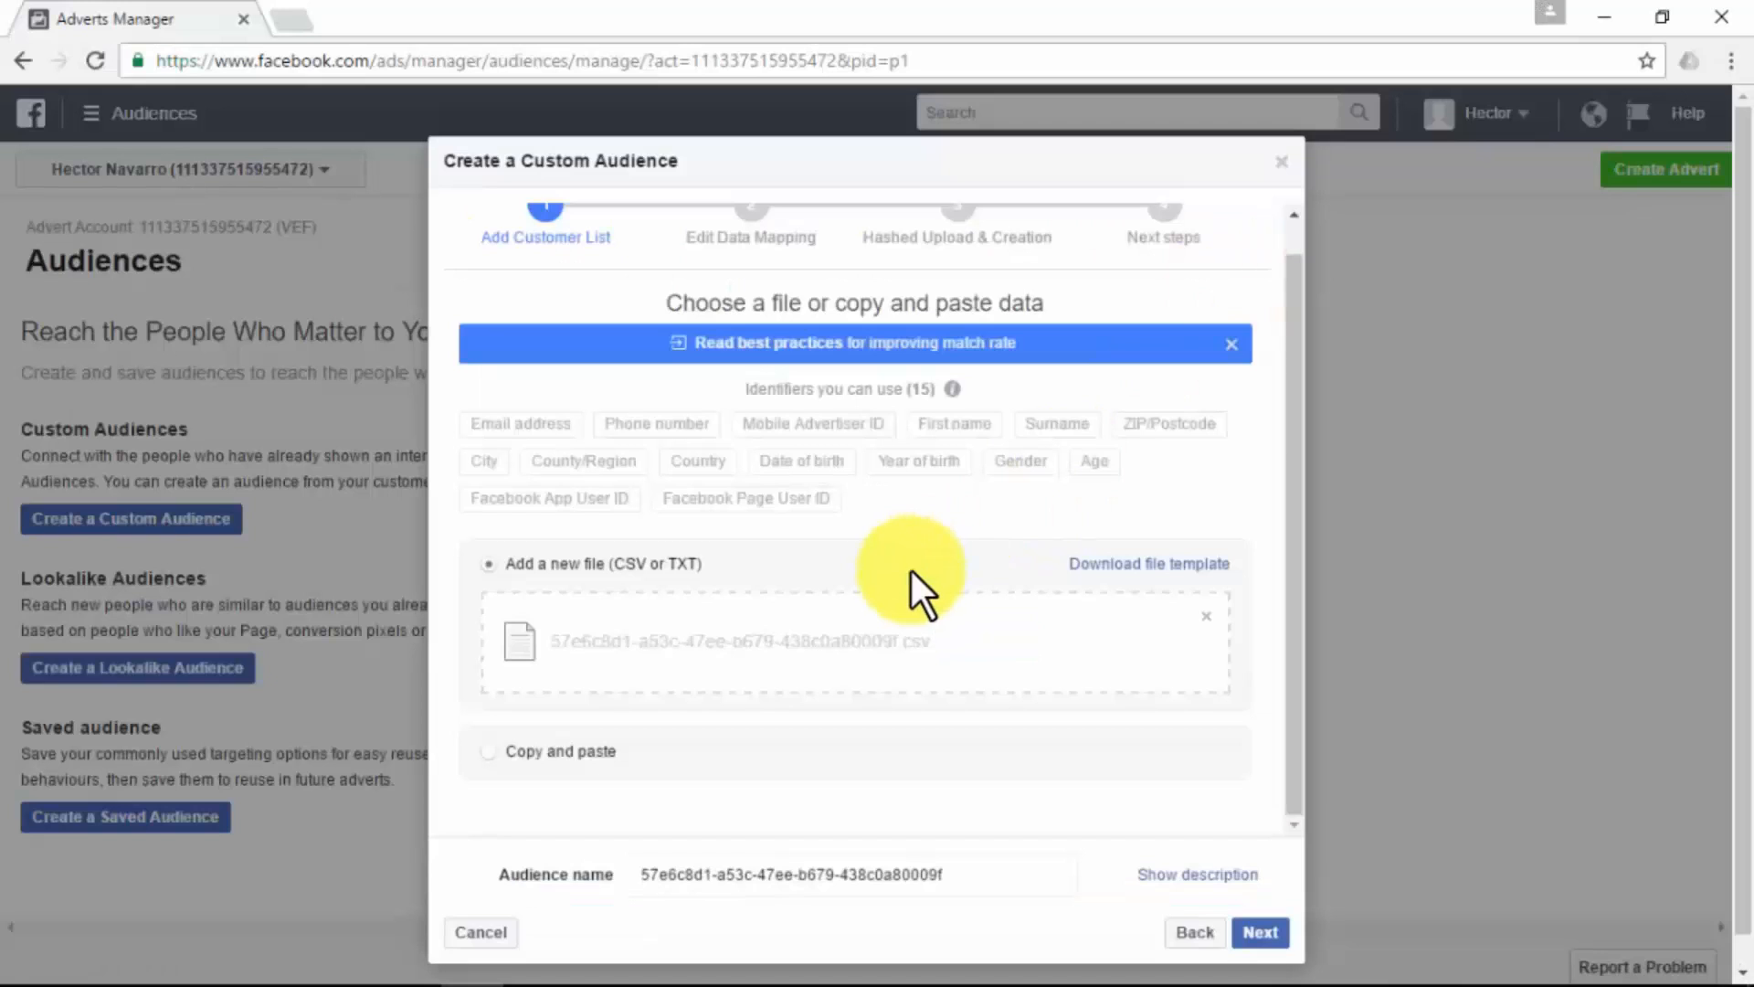
# - Name the custom audience "IM Leads from AWeber" and continue to the data mapping stage
pyautogui.moveTo(962, 839); pyautogui.dragTo(599, 839)
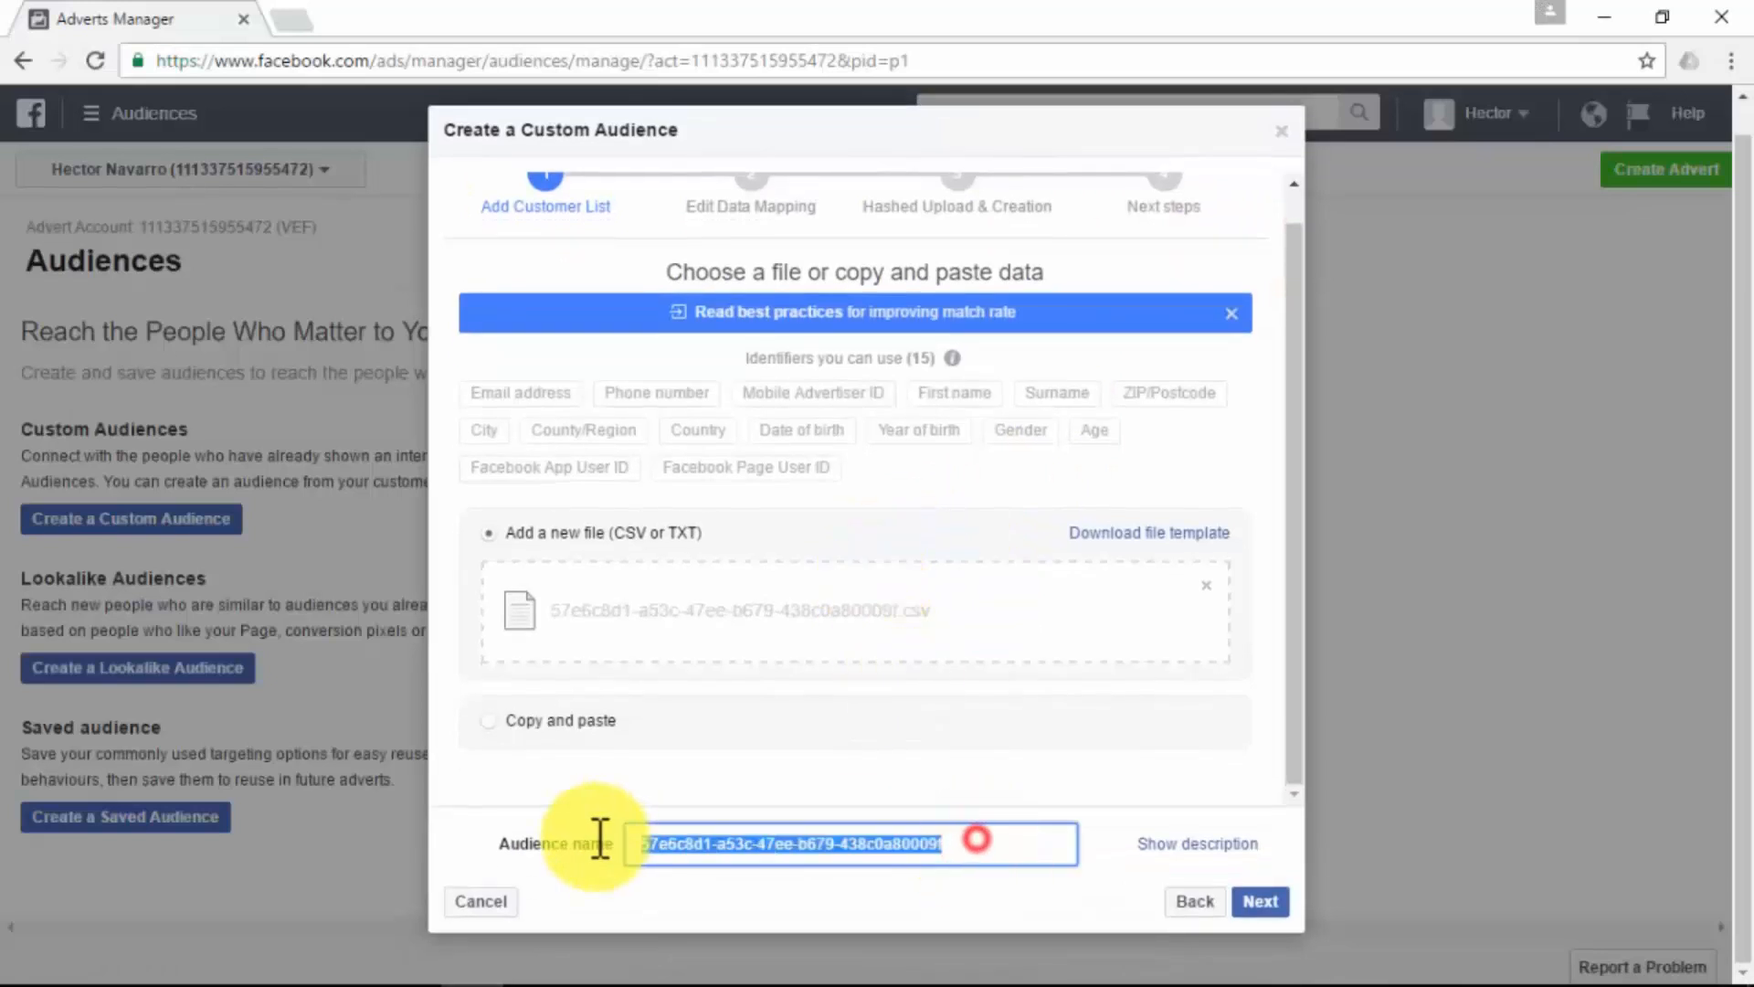
pyautogui.write('IM Leads ')
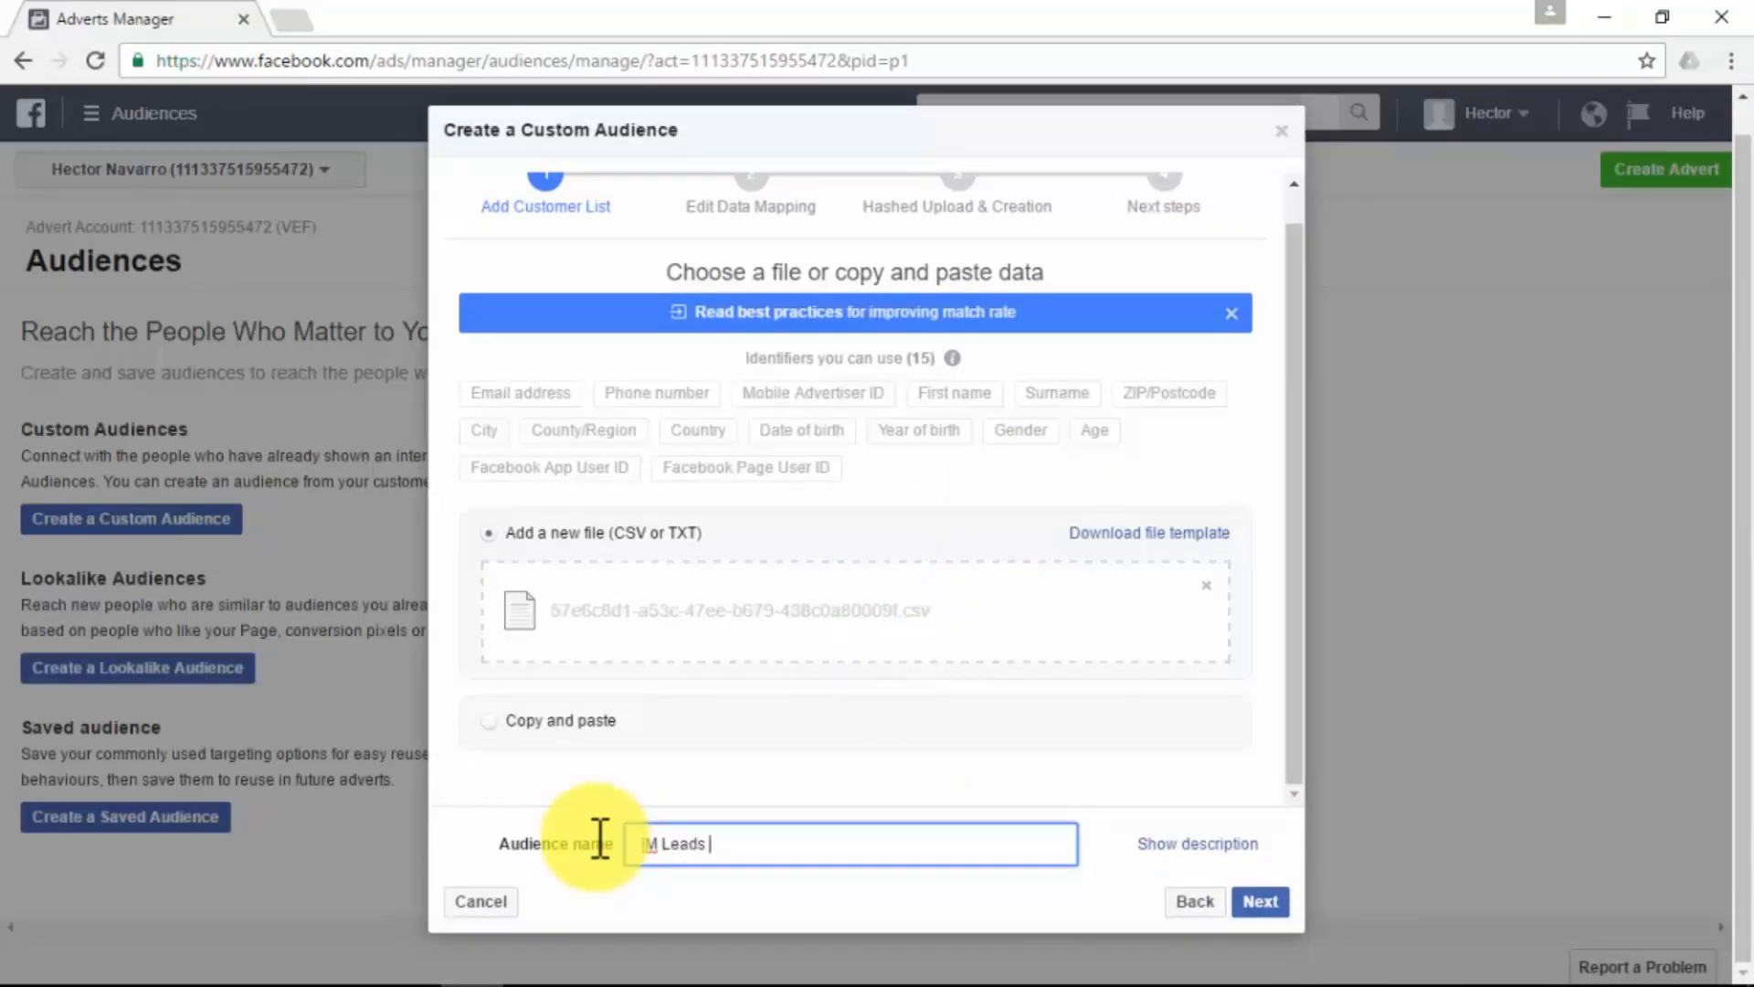
pyautogui.write('from AWeber')
pyautogui.click(1258, 902)
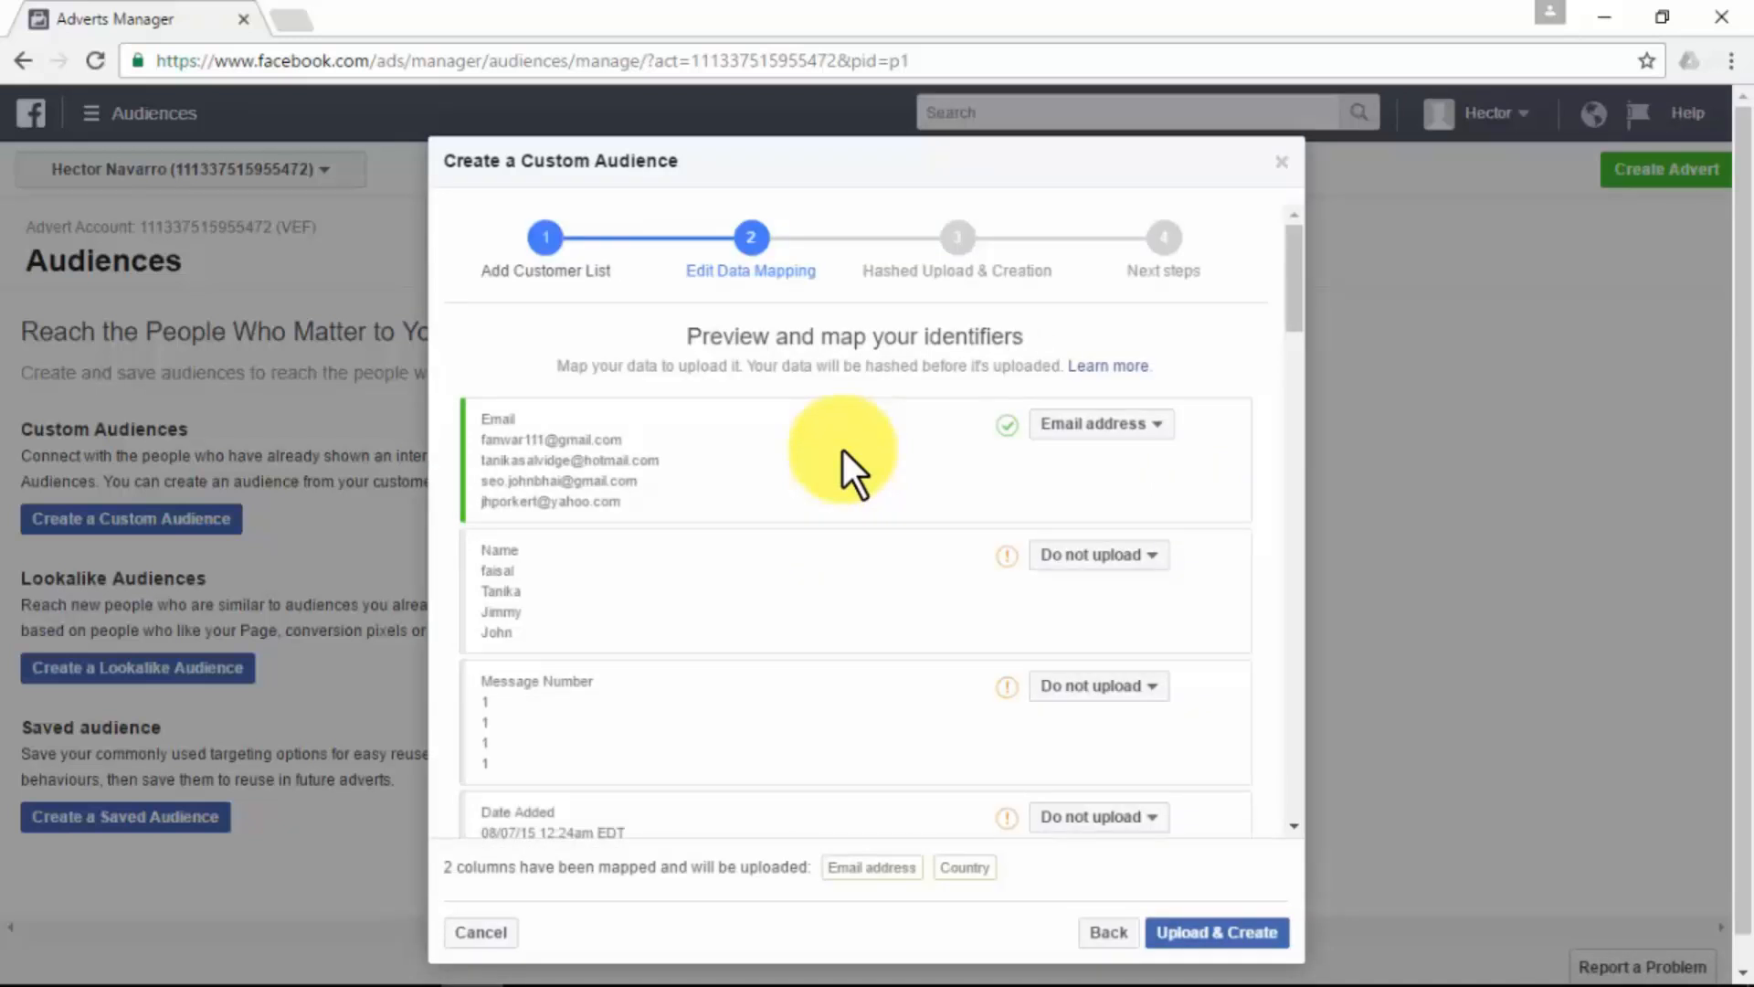
# - Review the column mappings, keep only Email address and Country mapped, and upload the list to create the audience
pyautogui.scroll(-8, 842, 451)
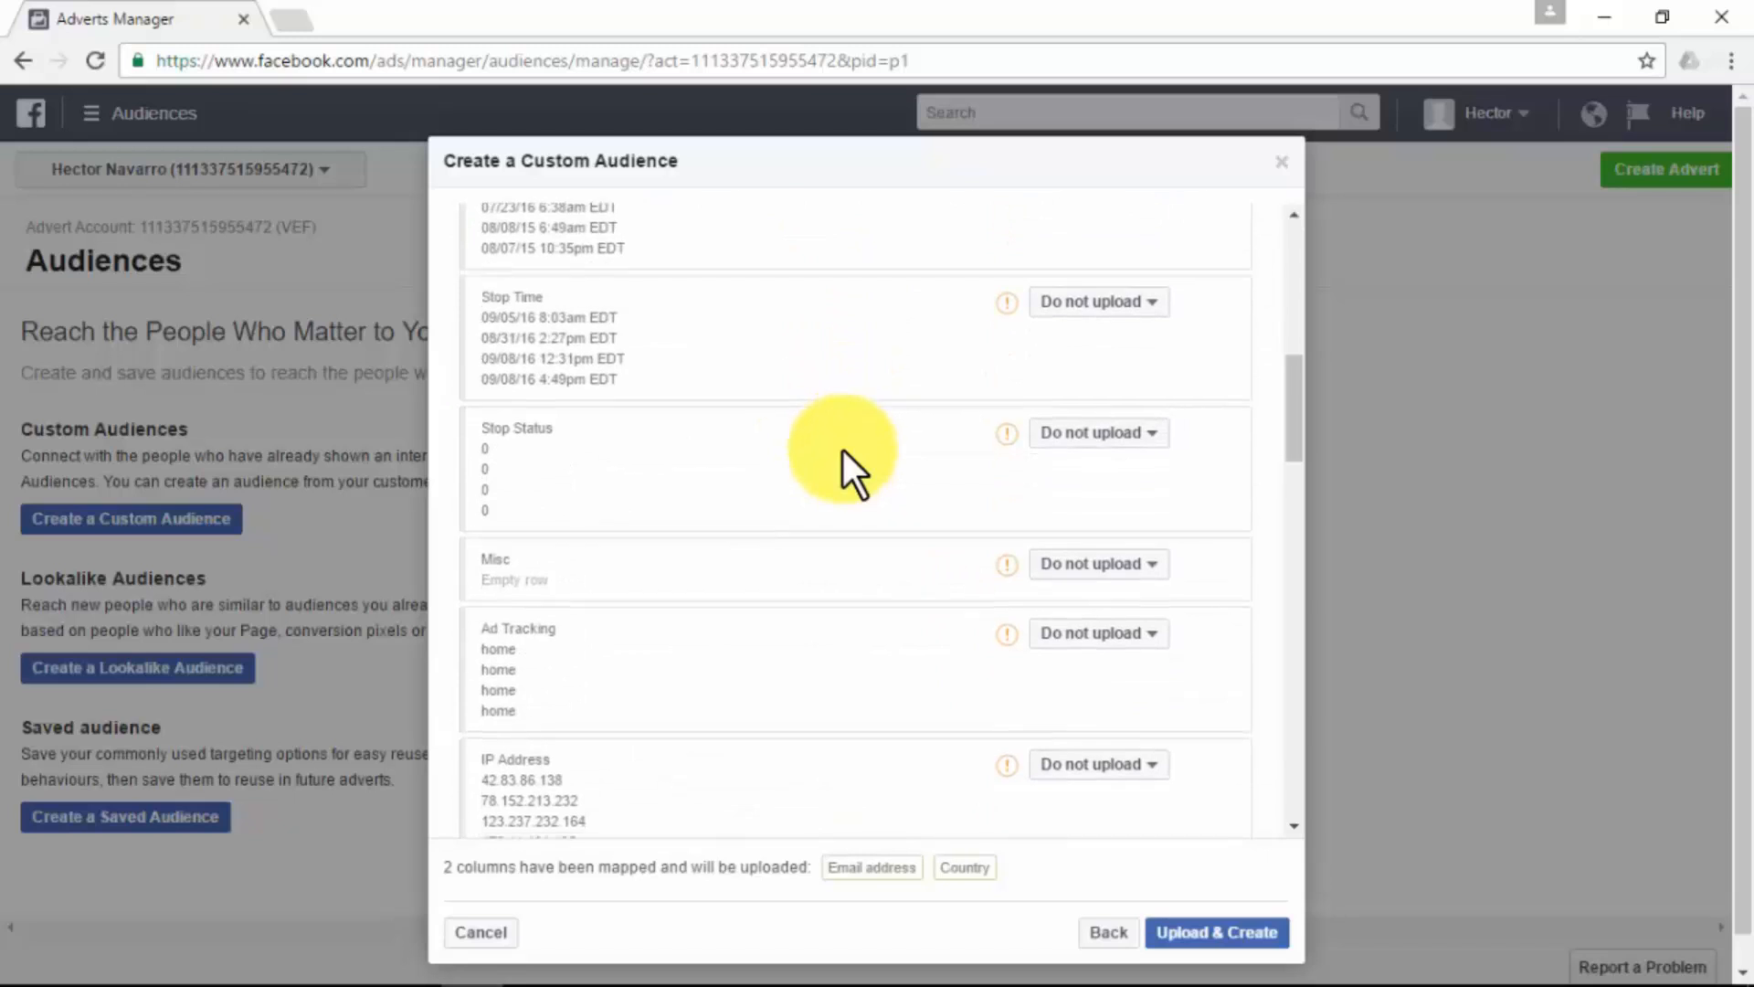
pyautogui.scroll(-10, 842, 451)
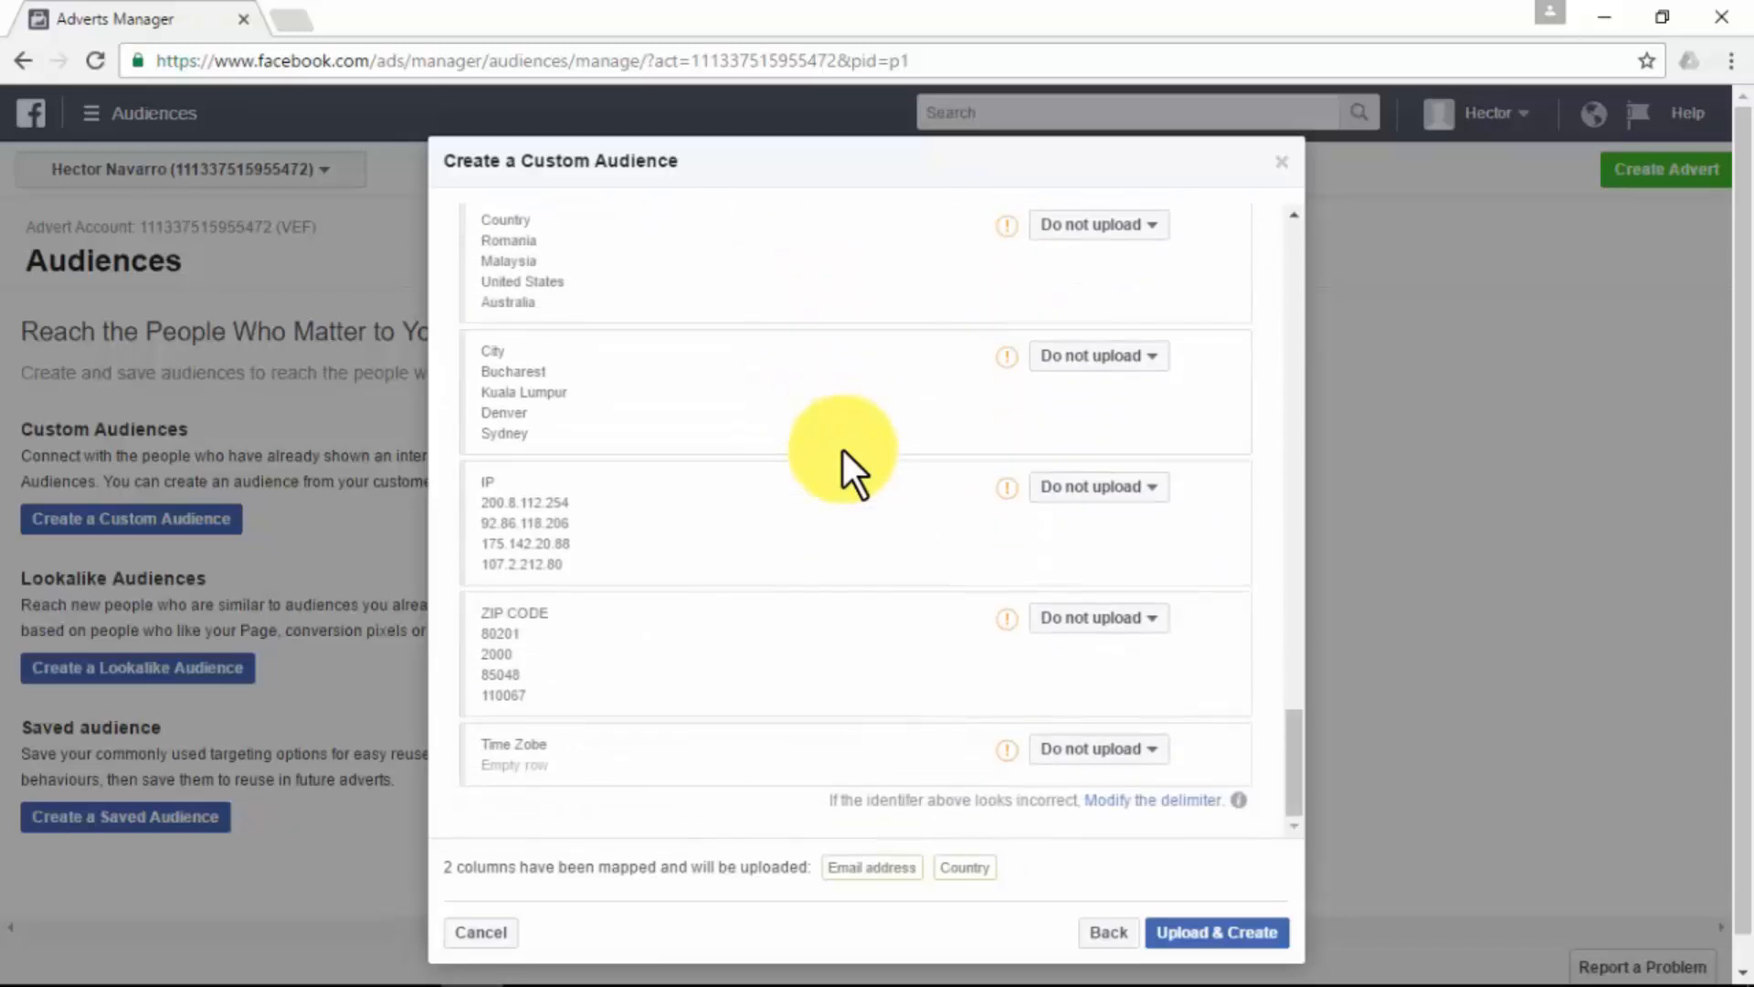
pyautogui.scroll(10, 842, 451)
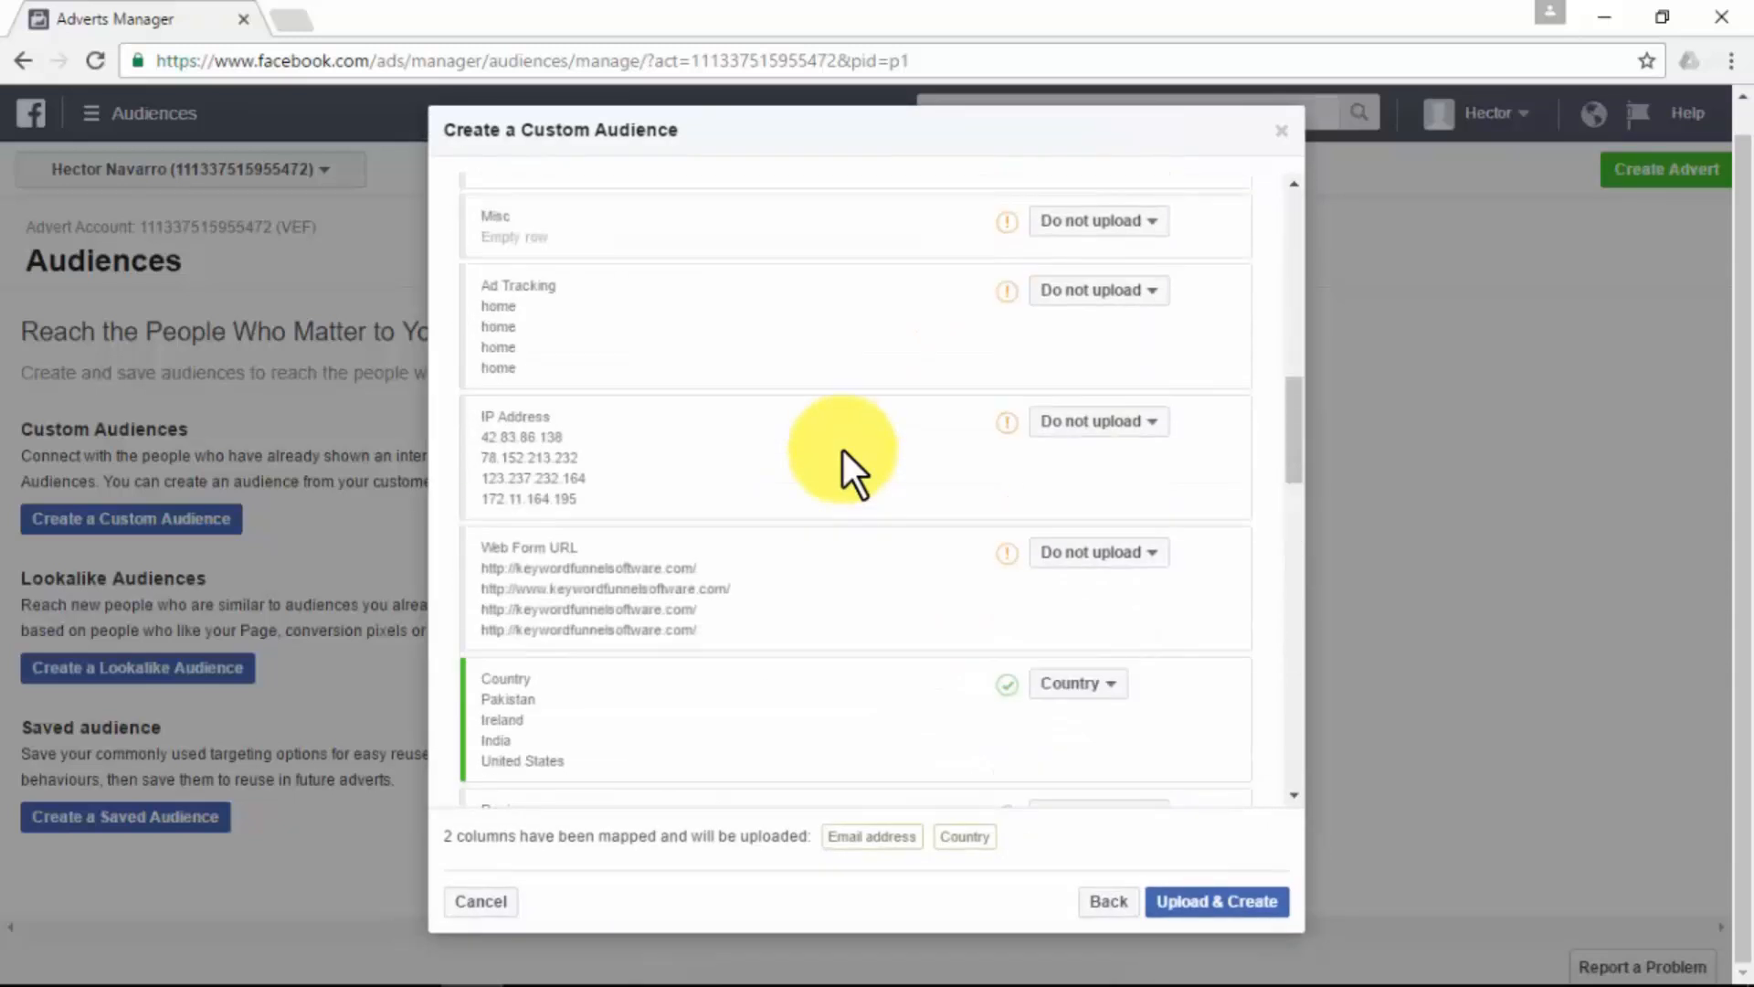
pyautogui.scroll(10, 843, 451)
pyautogui.scroll(-3, 842, 452)
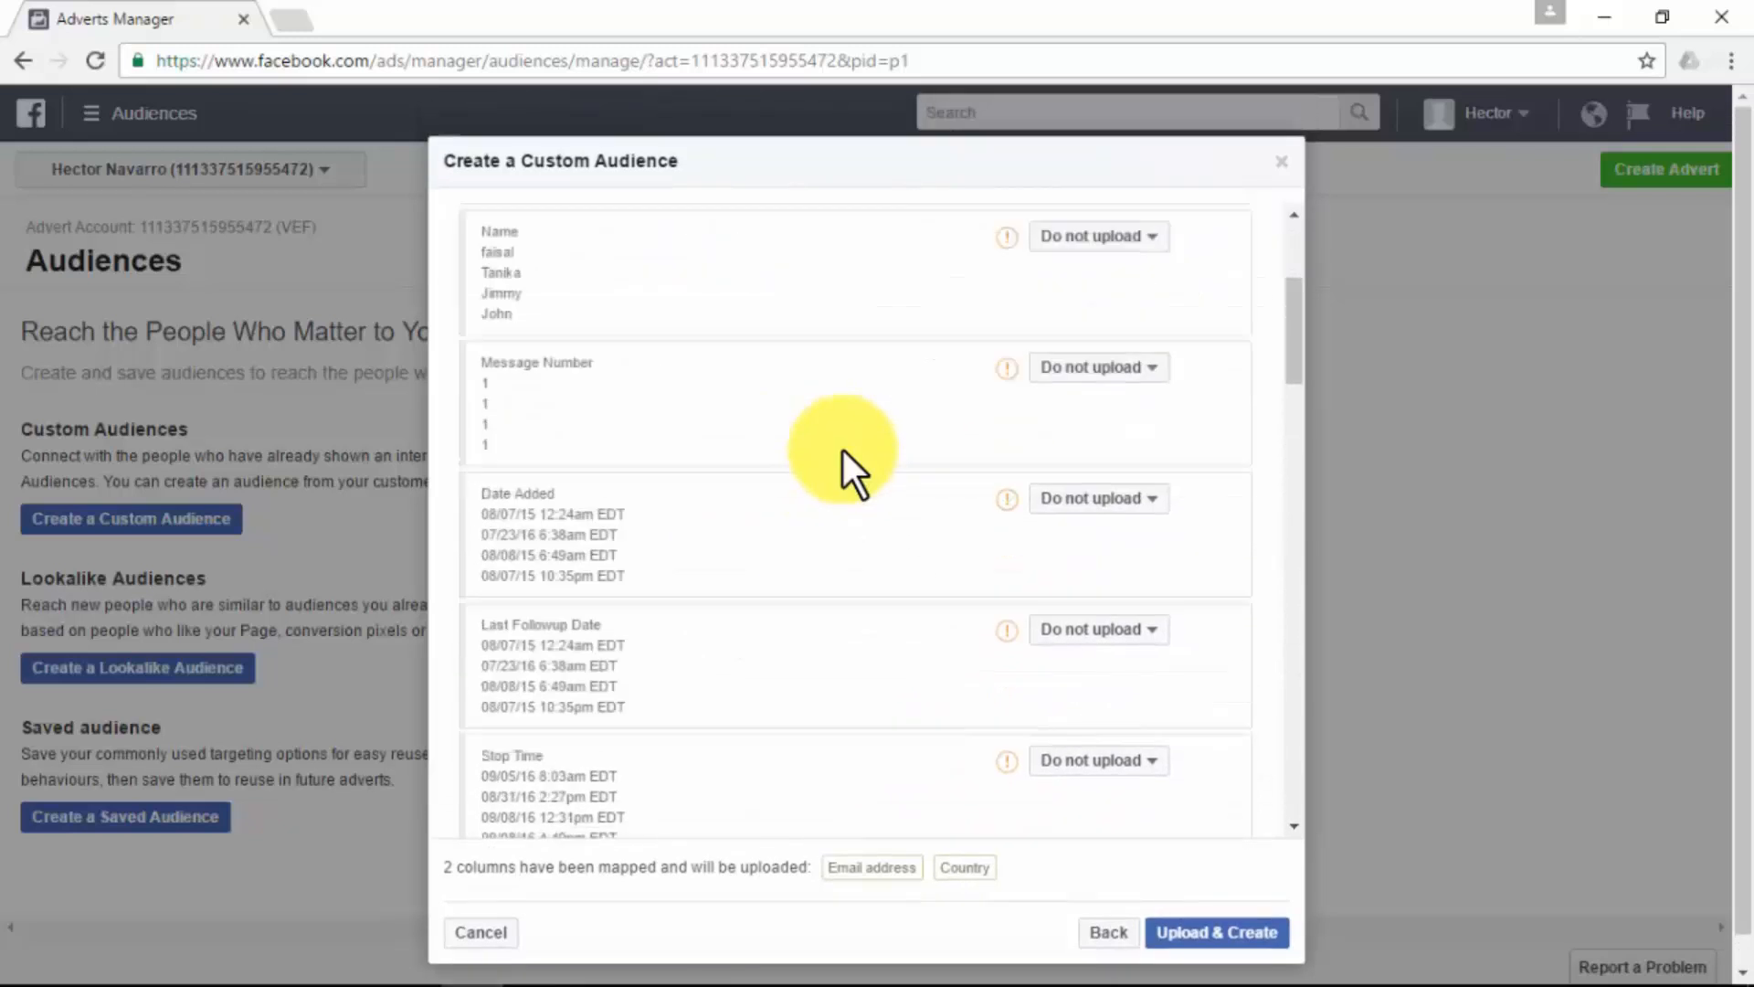
pyautogui.scroll(-10, 842, 451)
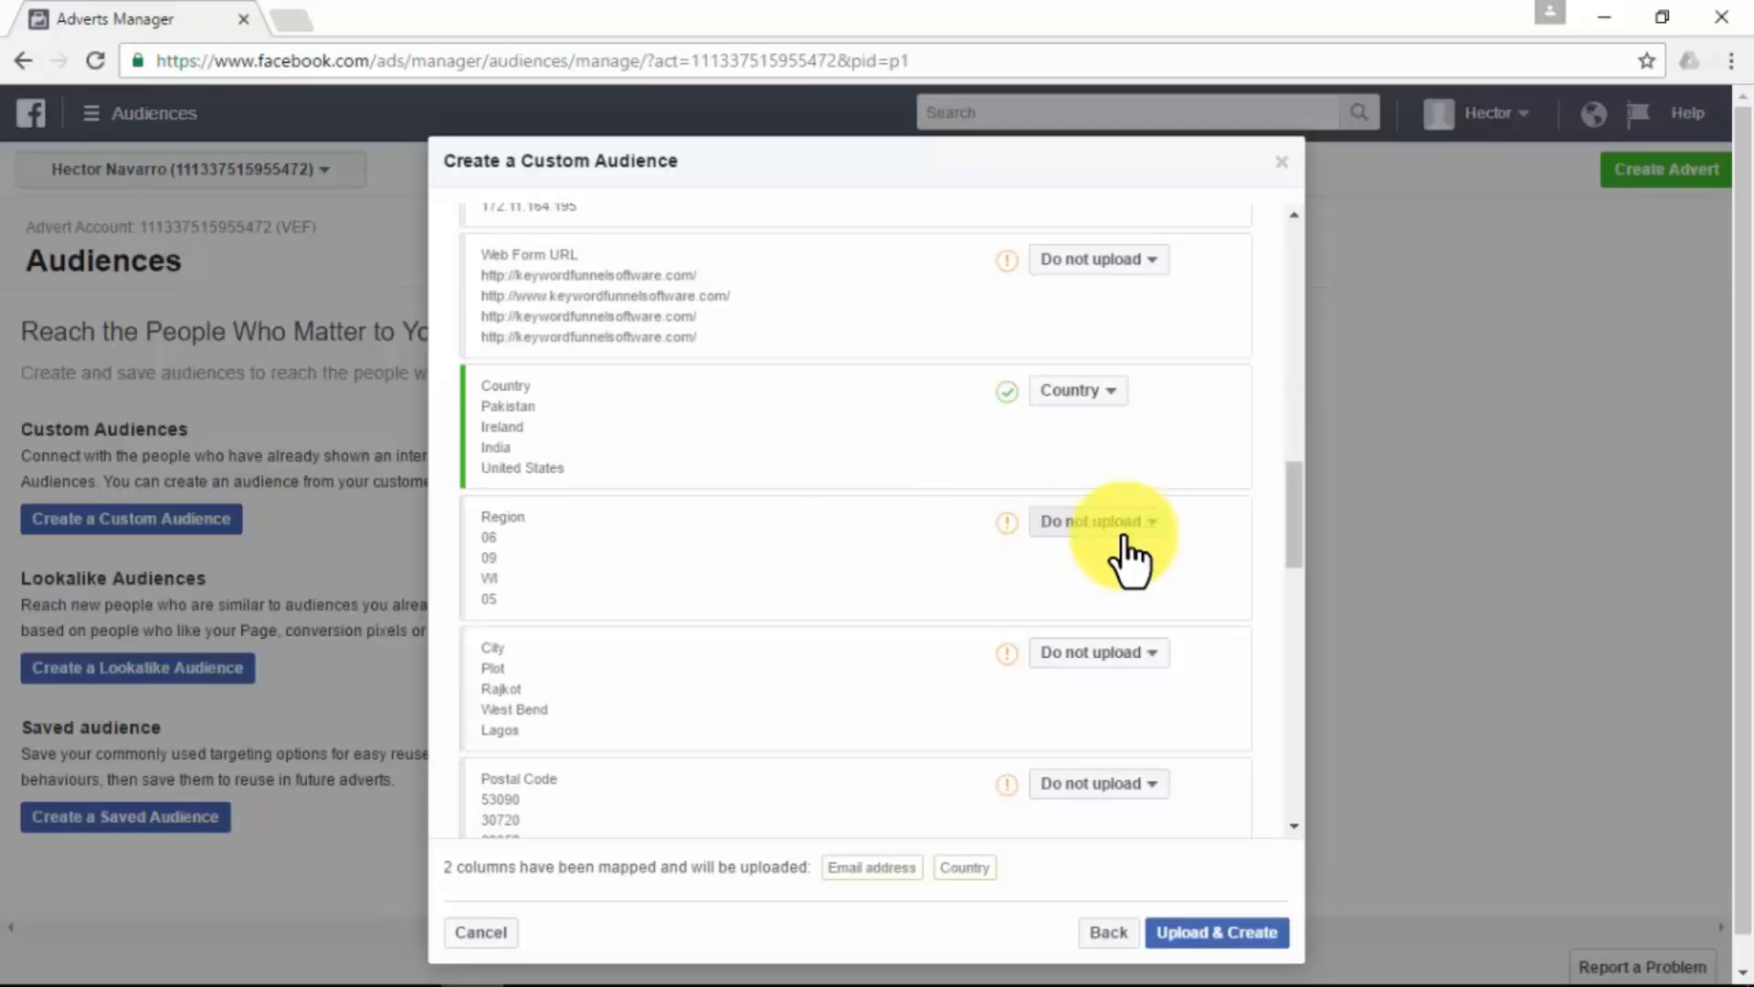
pyautogui.scroll(2, 1041, 429)
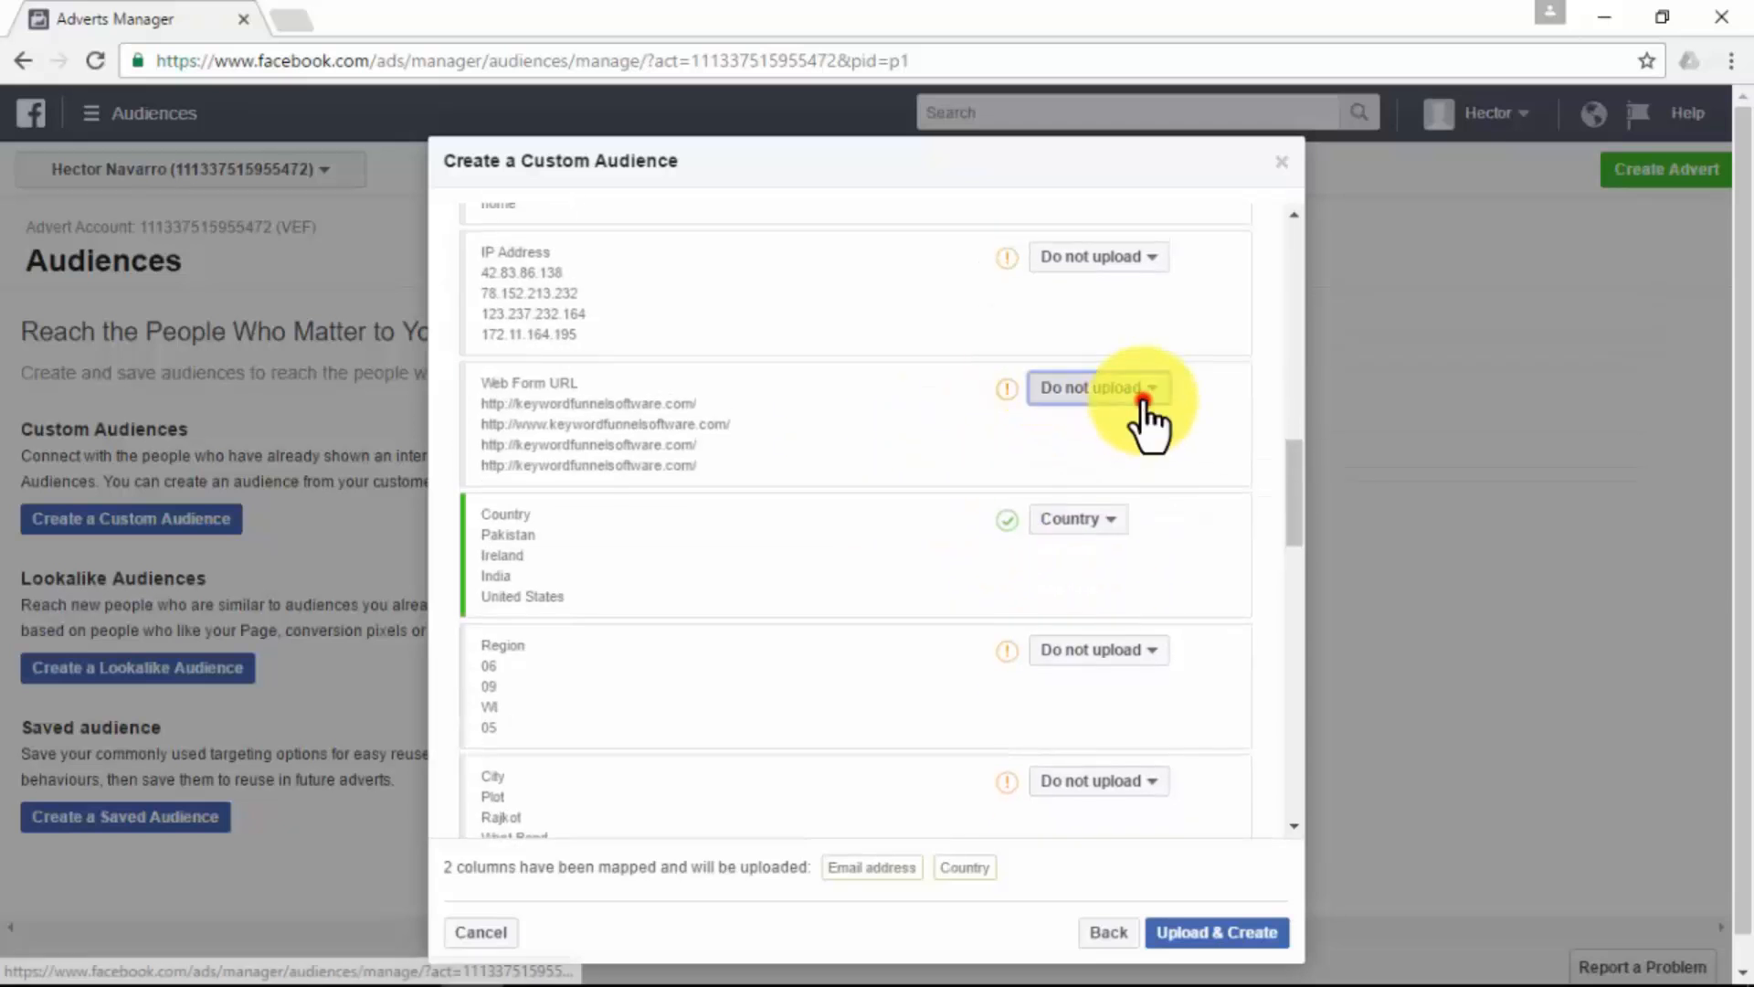
pyautogui.click(1143, 391)
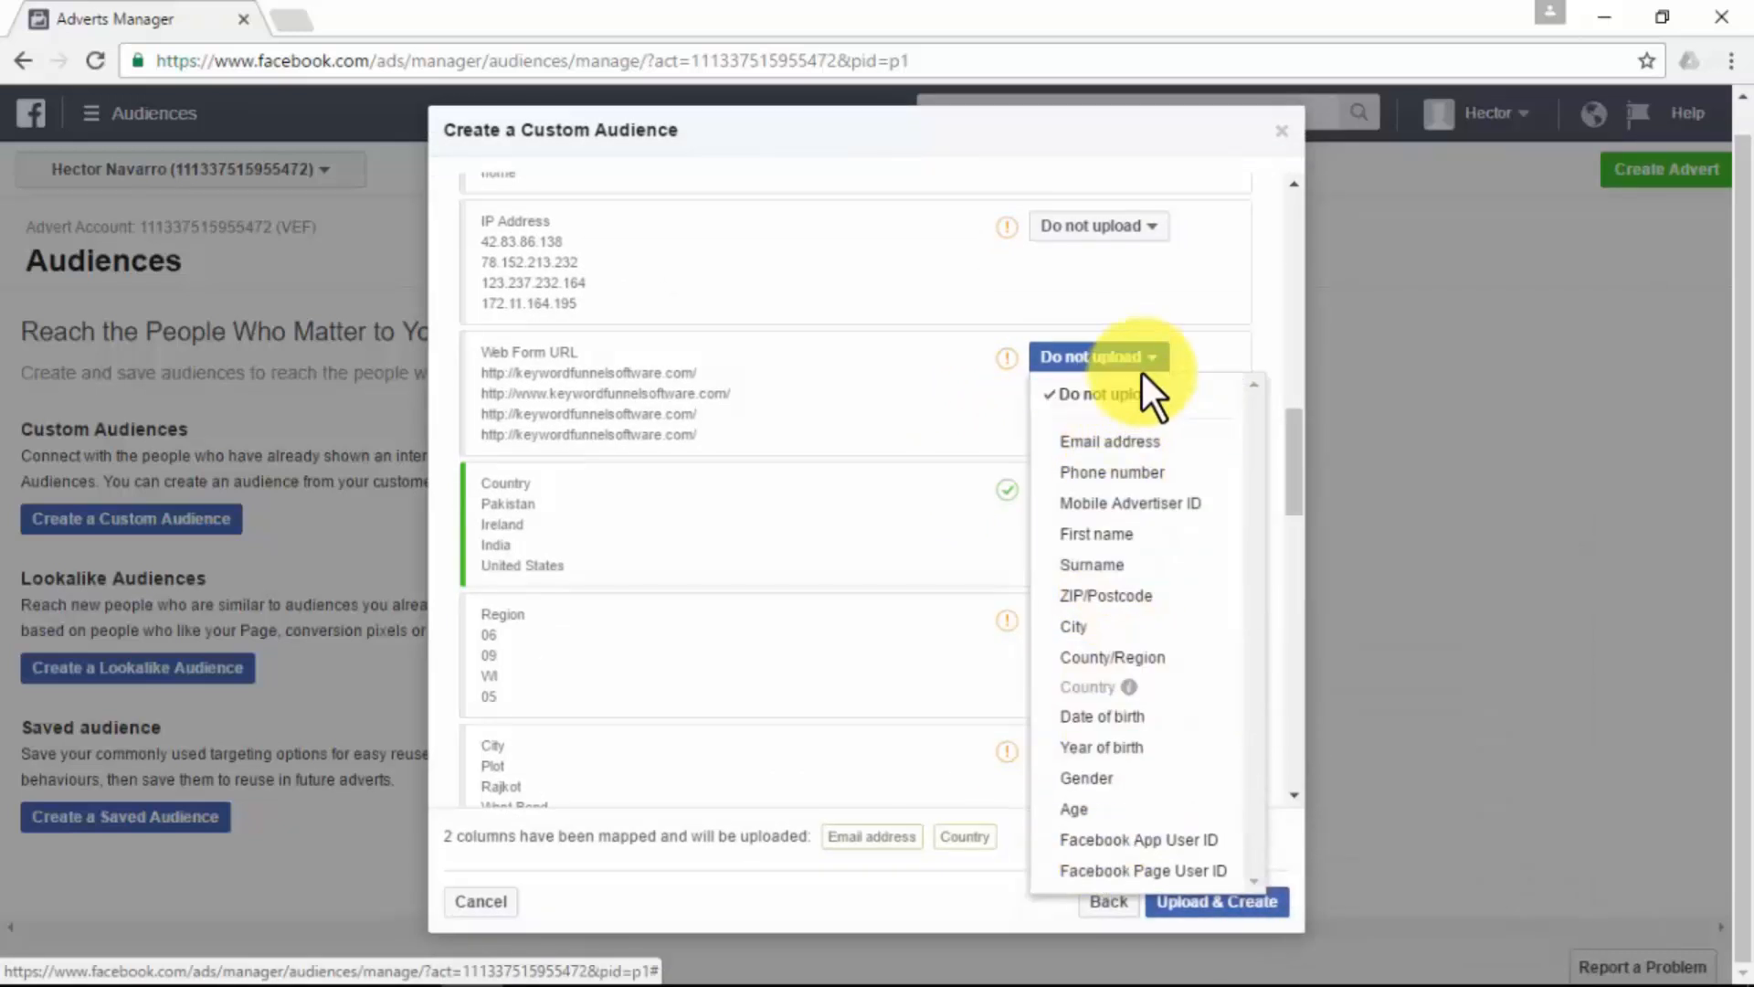
pyautogui.click(1156, 361)
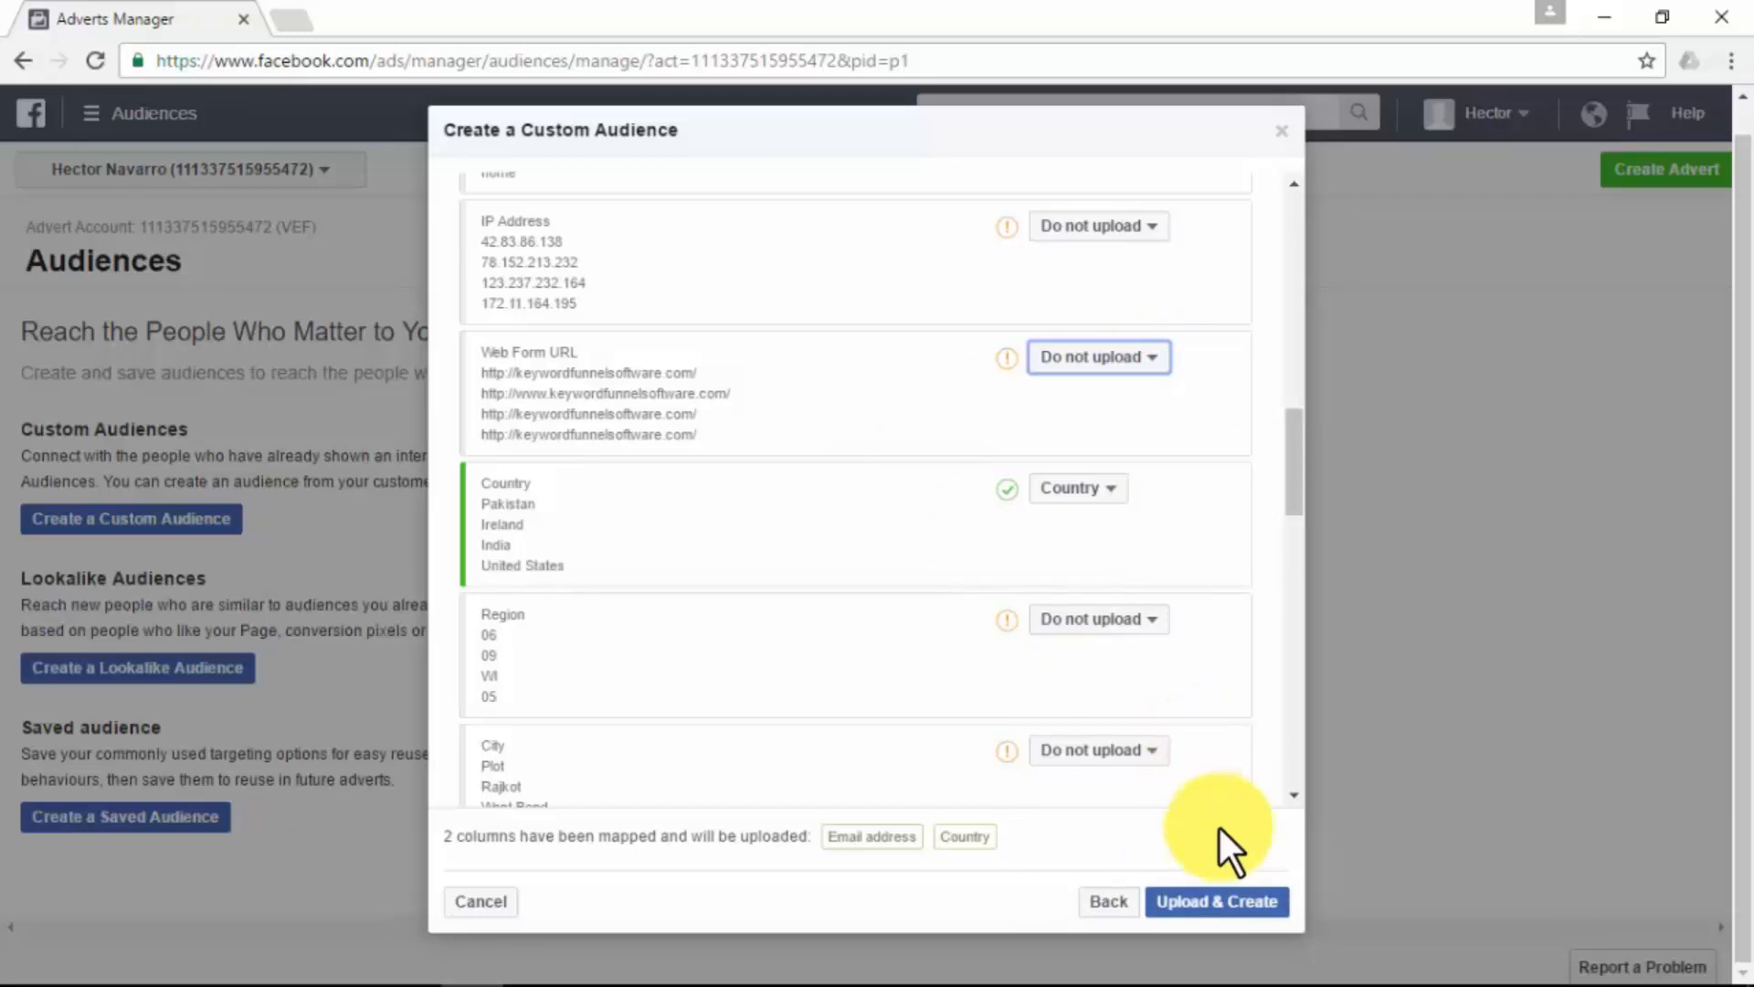
pyautogui.click(1215, 902)
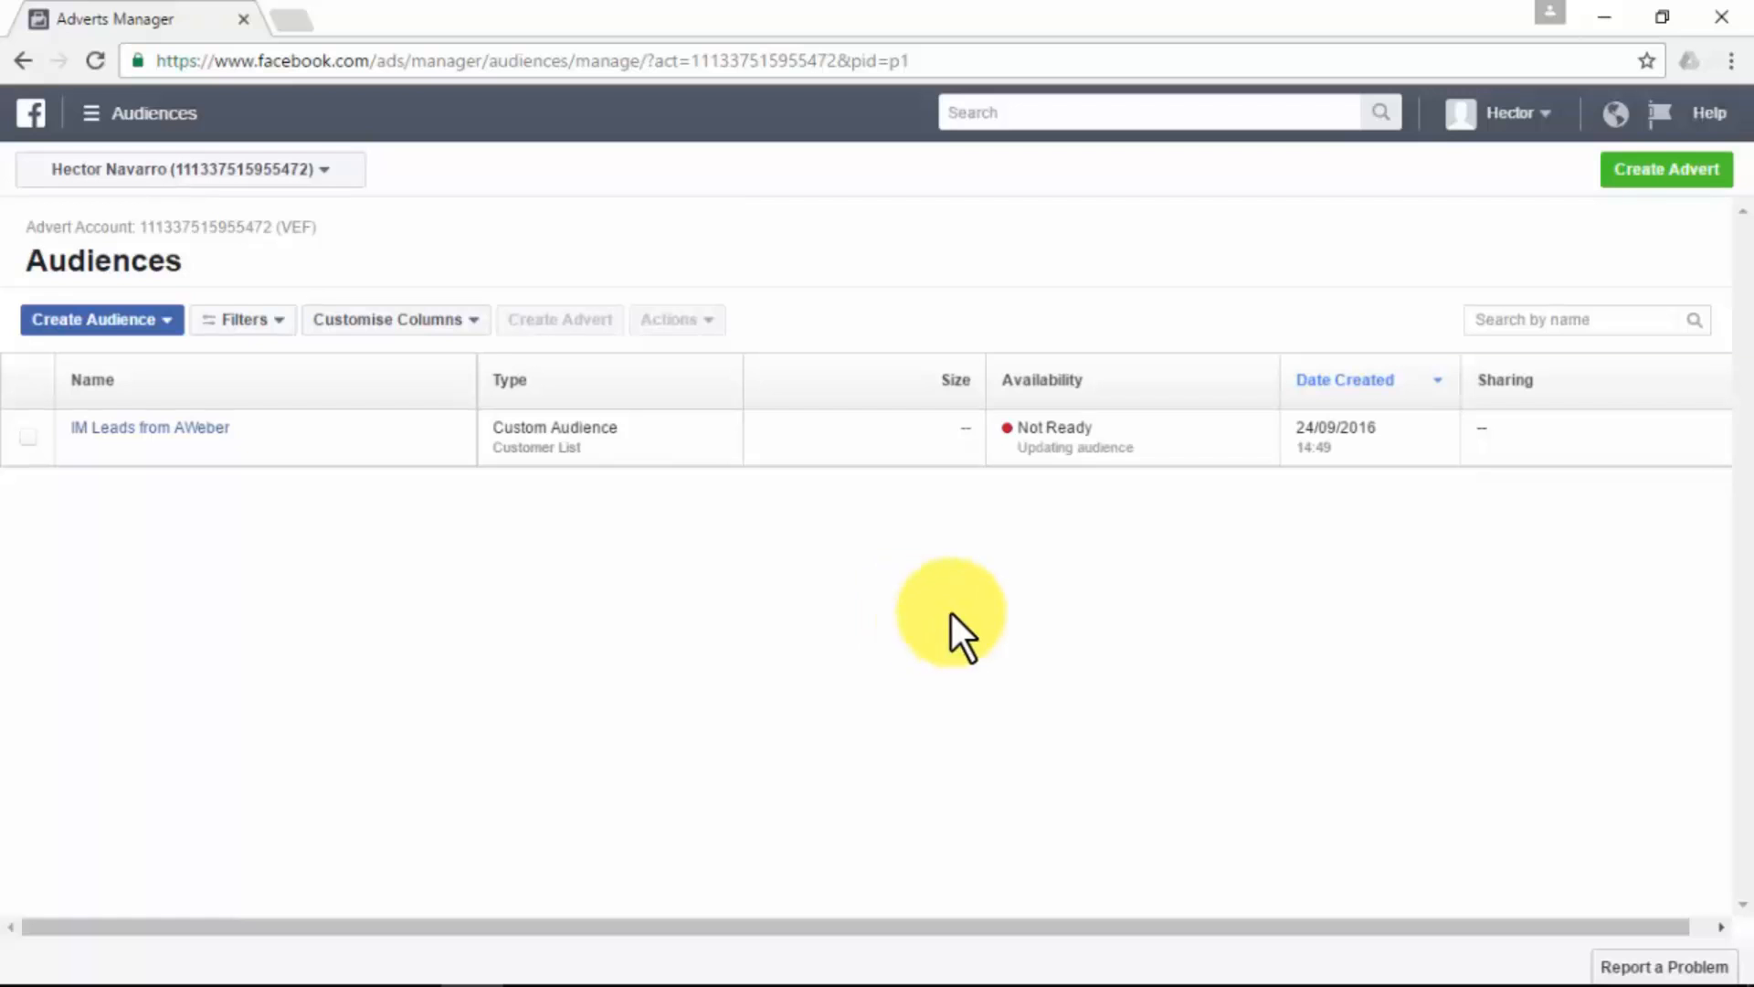
# - Start a new advert with the "Send people to your website" objective and accept the default advert account country, currency and time zone
pyautogui.click(1654, 172)
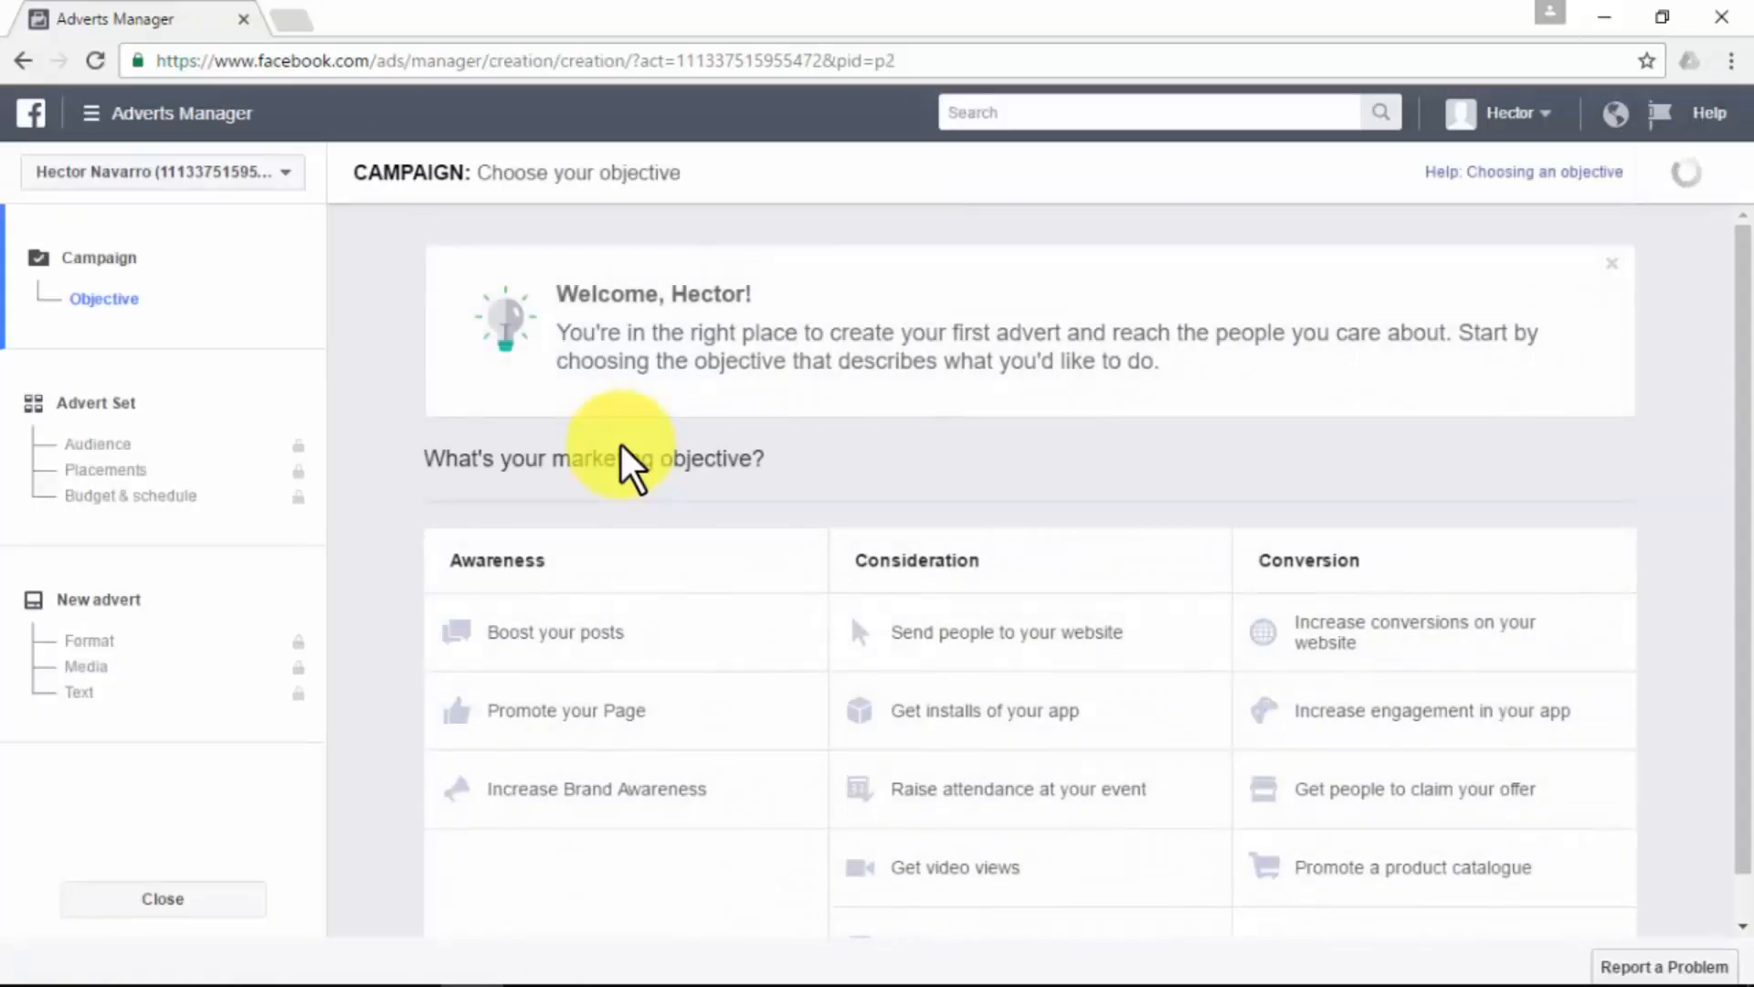
pyautogui.scroll(-1, 621, 446)
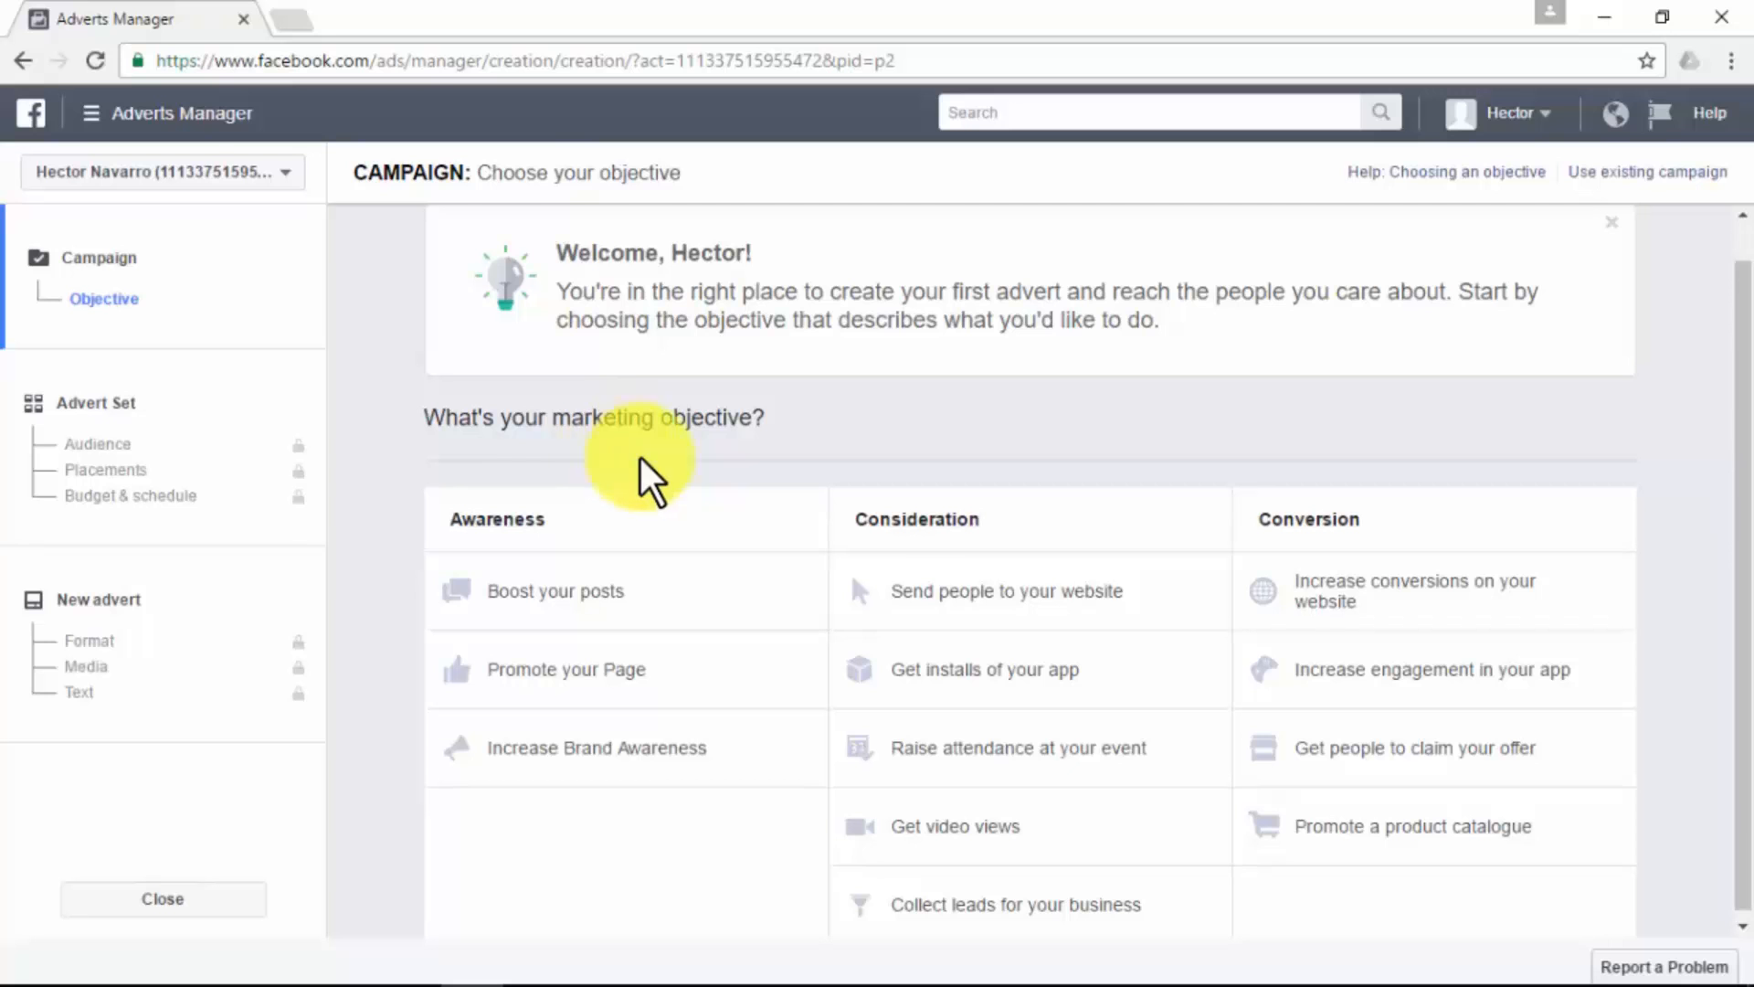
pyautogui.click(1037, 605)
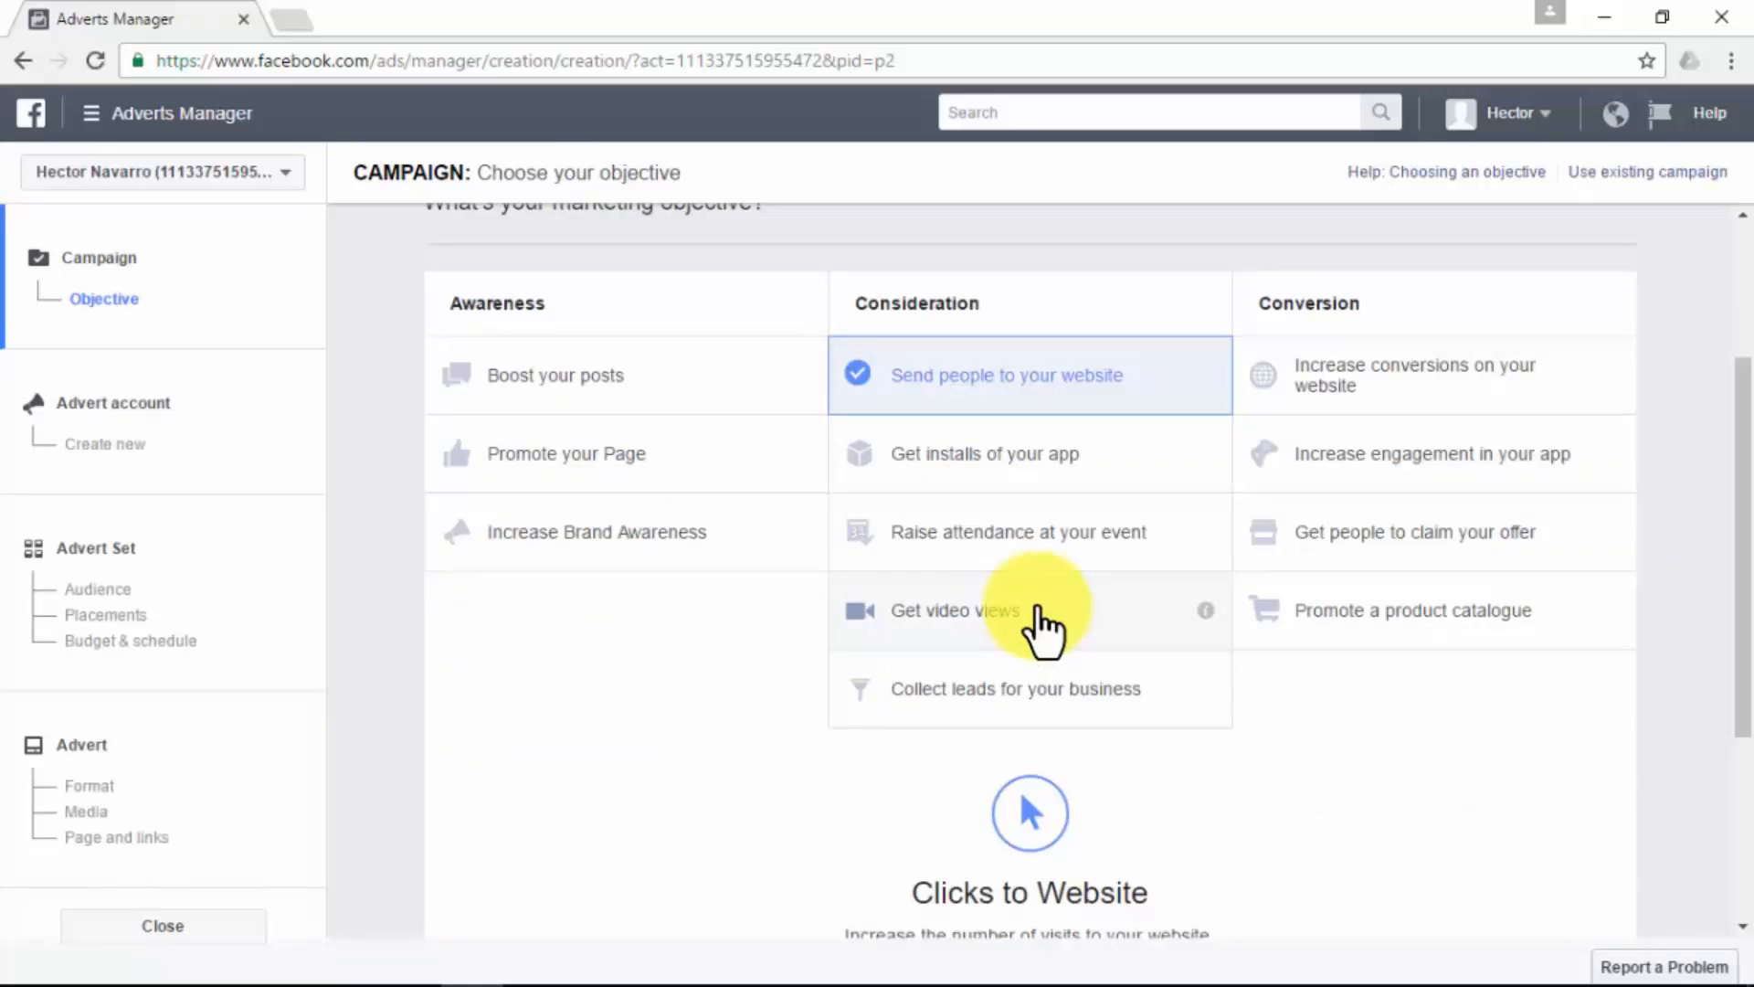
pyautogui.scroll(-3, 625, 603)
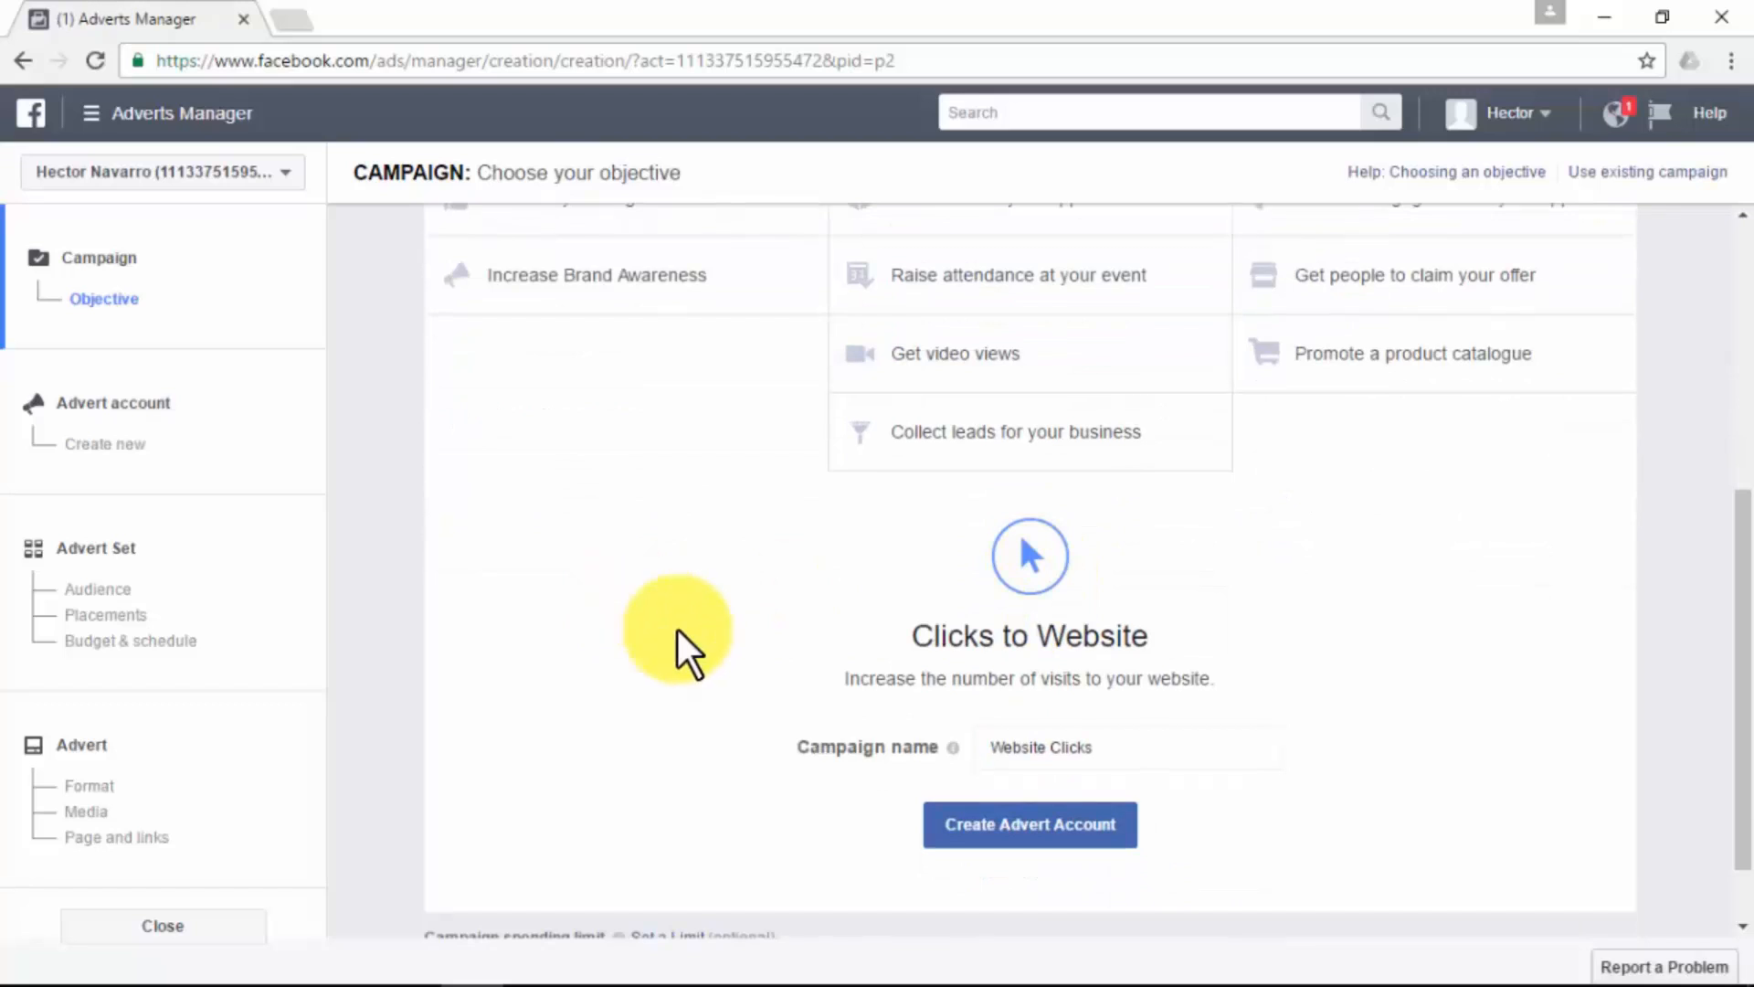
pyautogui.click(1033, 827)
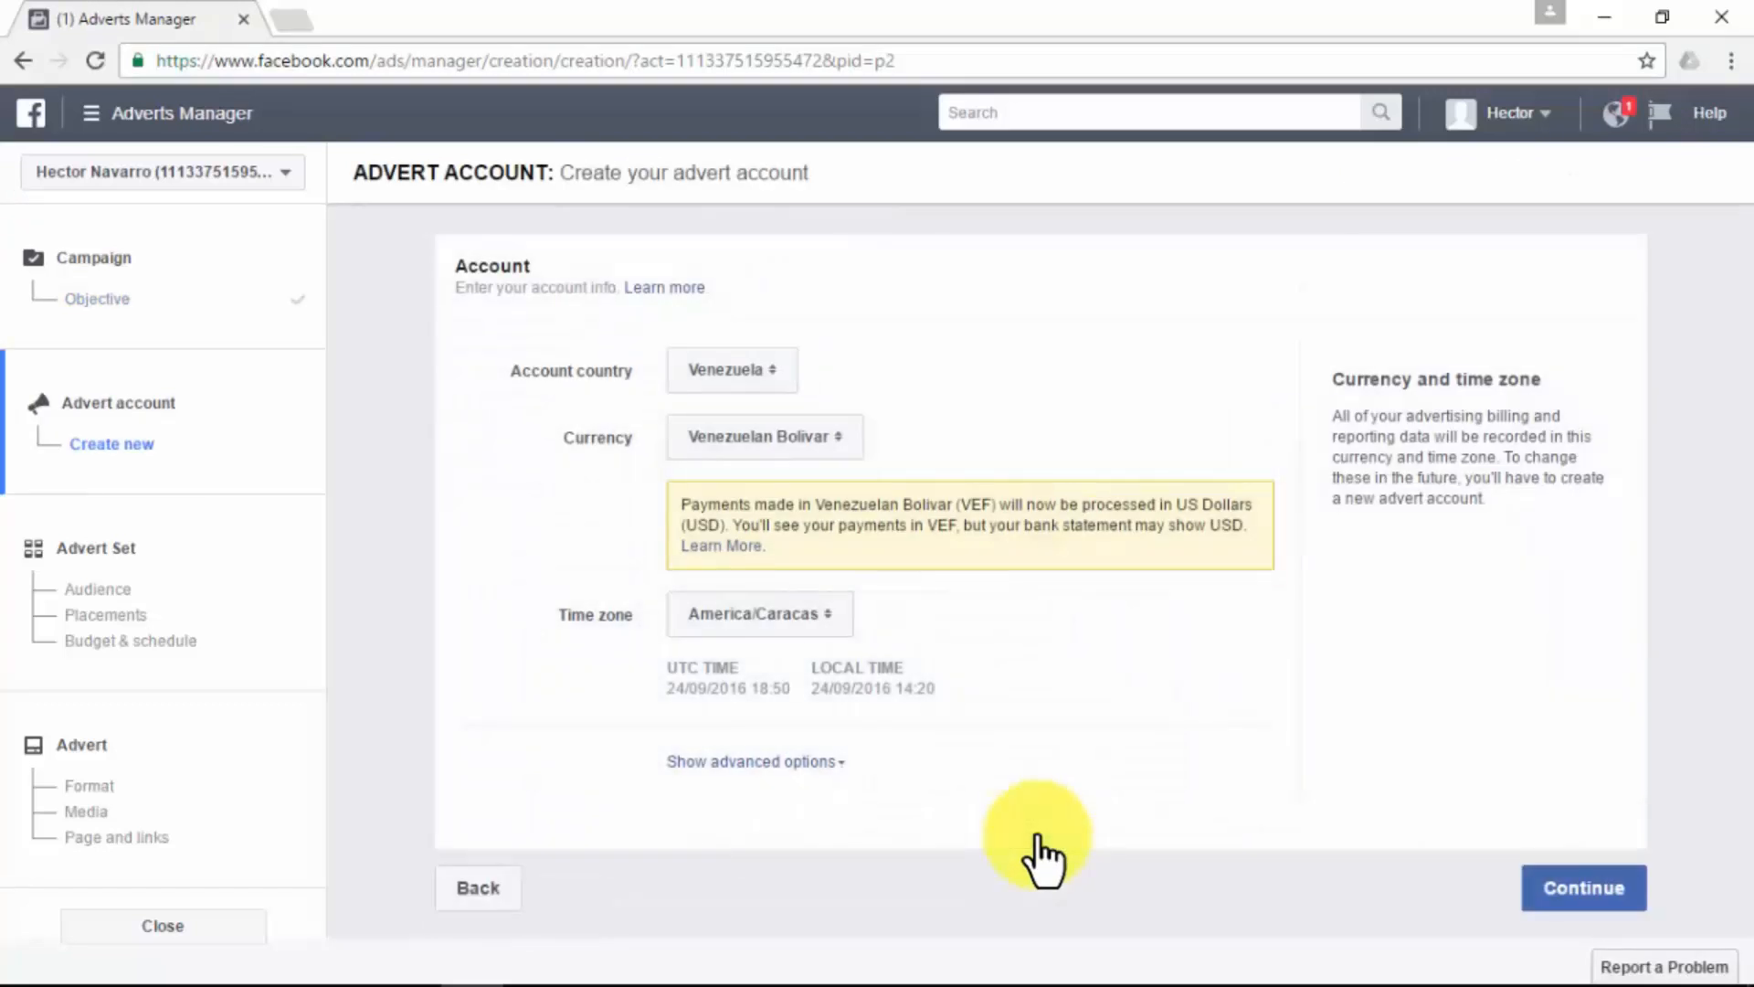
pyautogui.click(1562, 891)
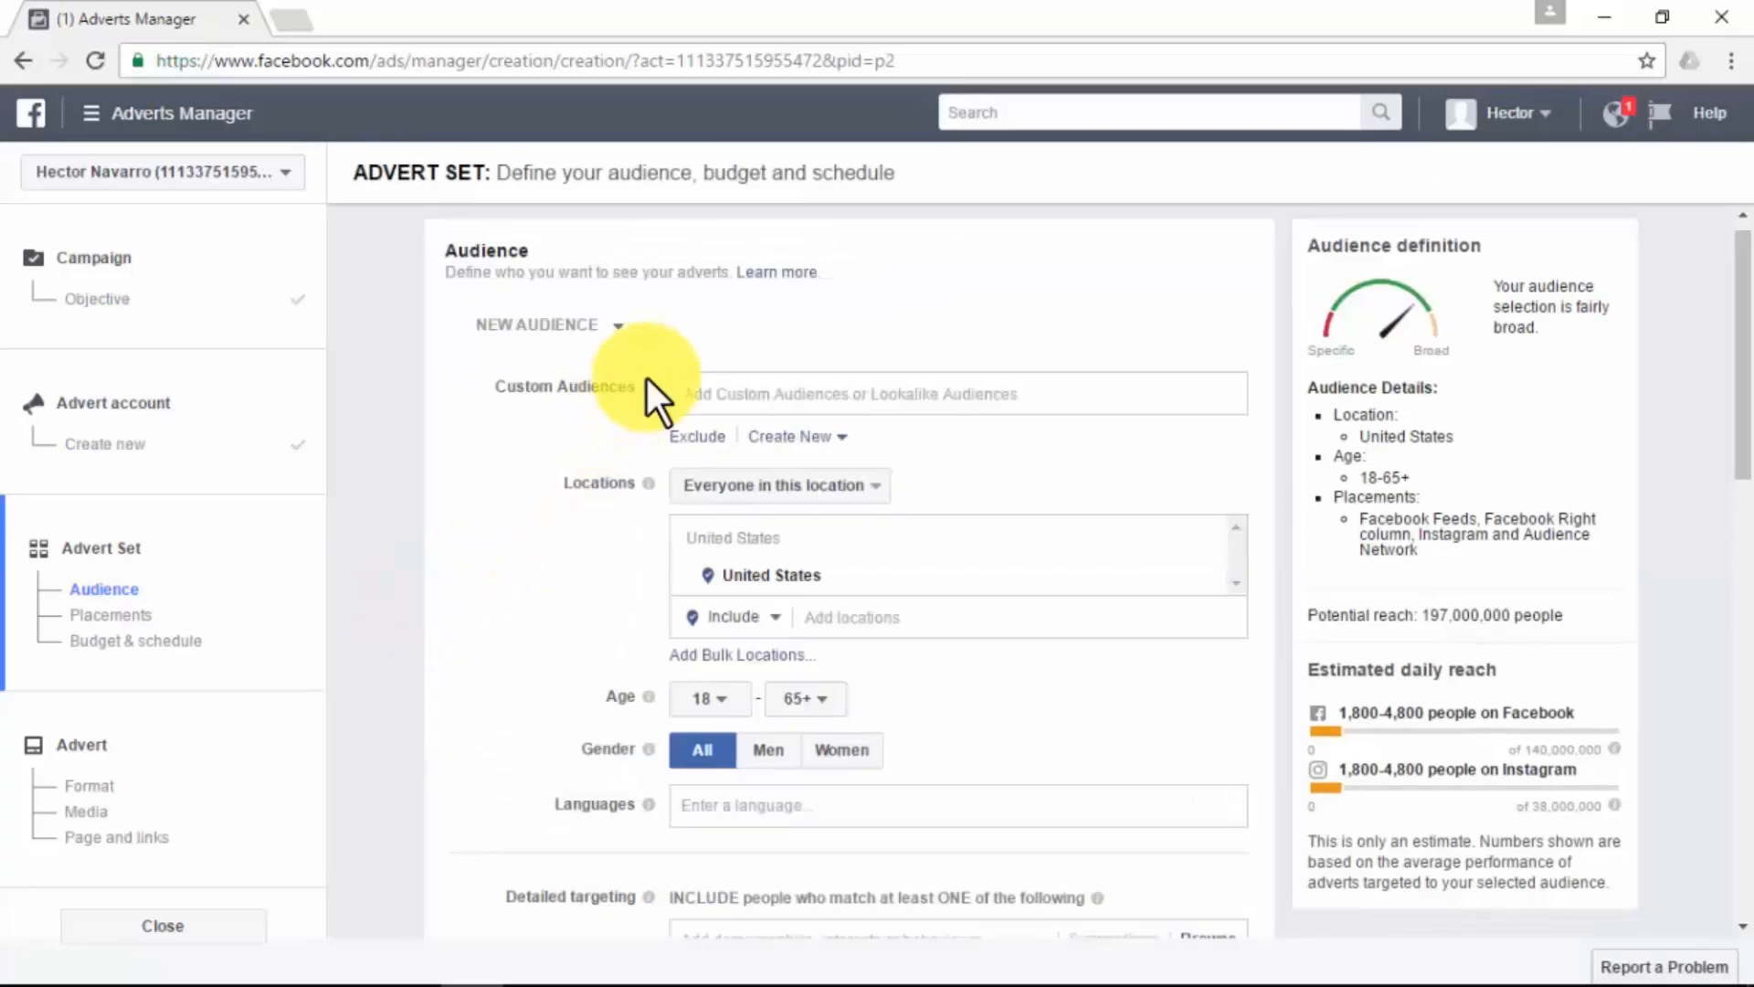
# - Target the advert set at the "IM Leads from AWeber" custom audience
pyautogui.click(905, 392)
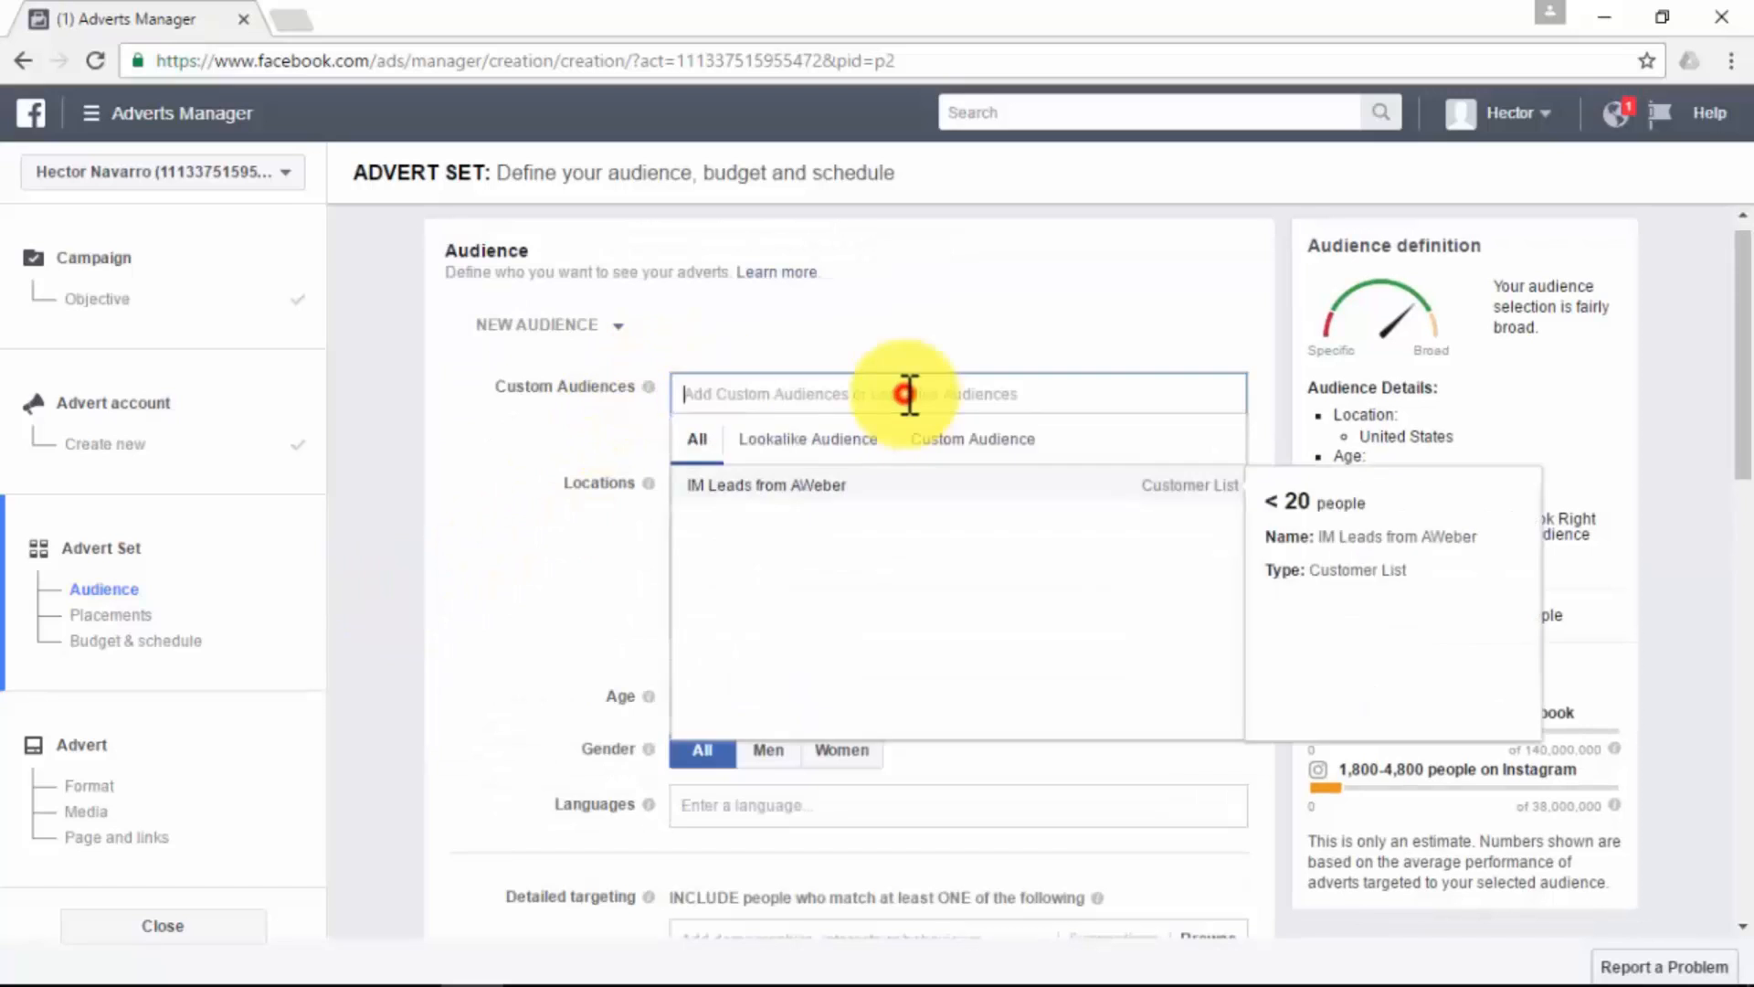
pyautogui.click(822, 512)
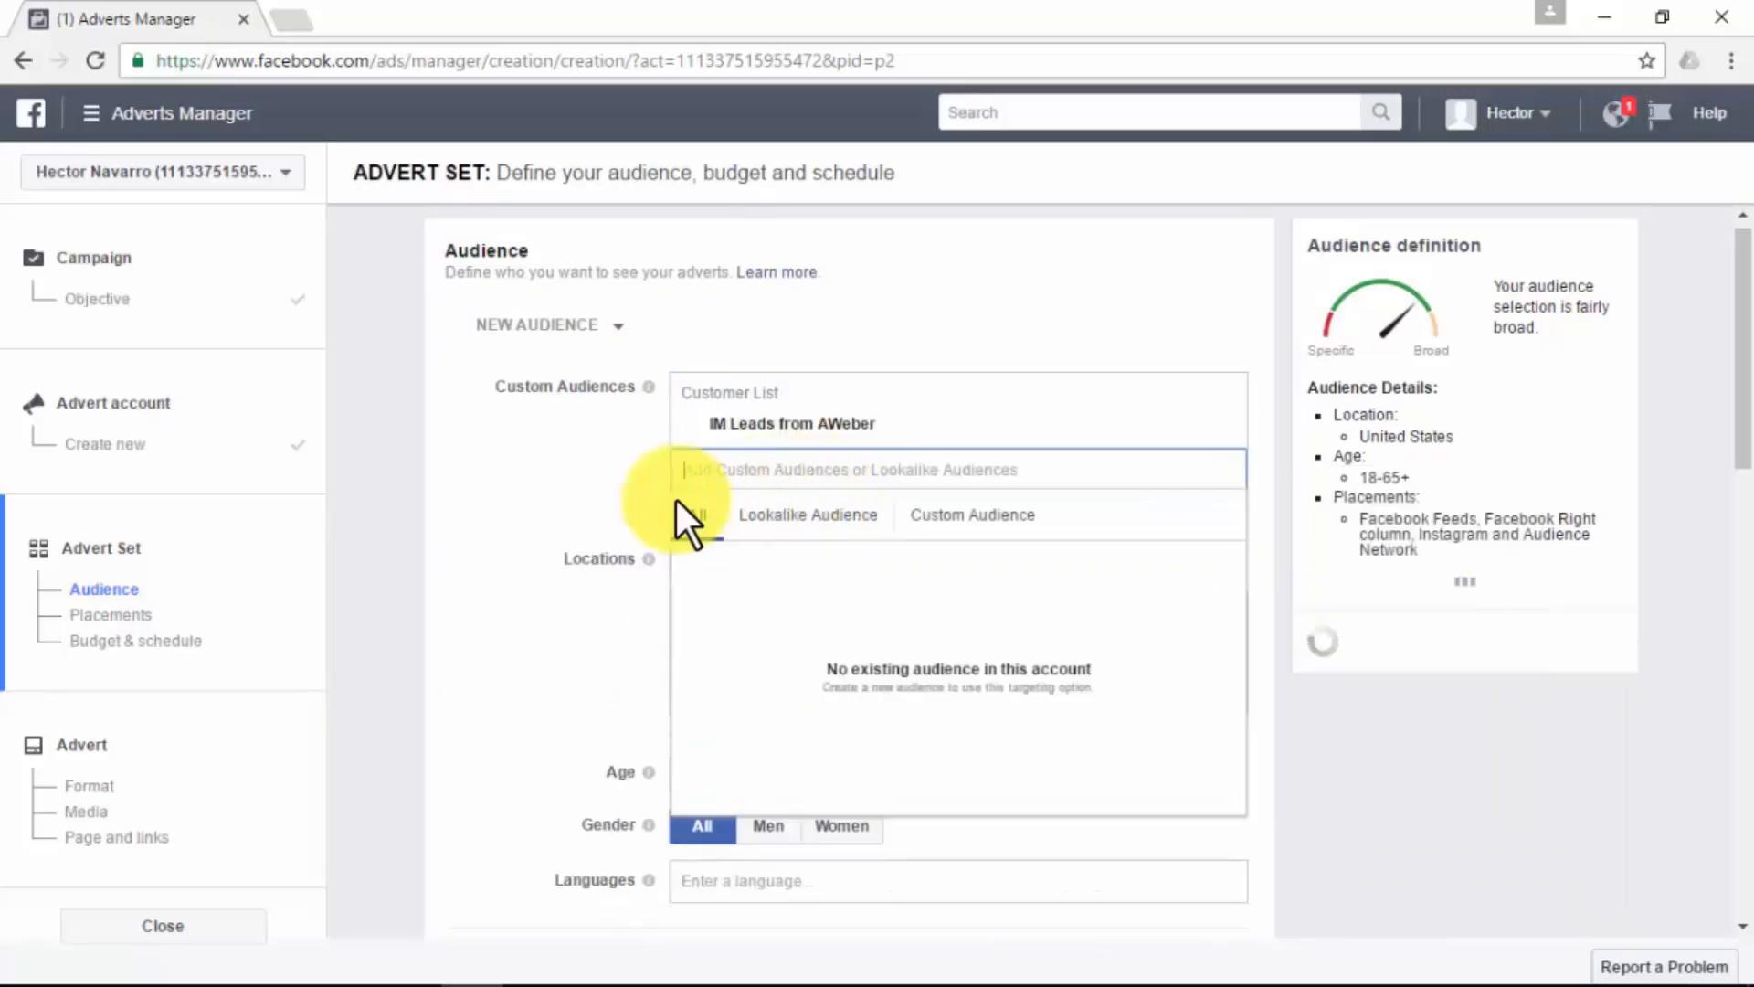
pyautogui.click(510, 508)
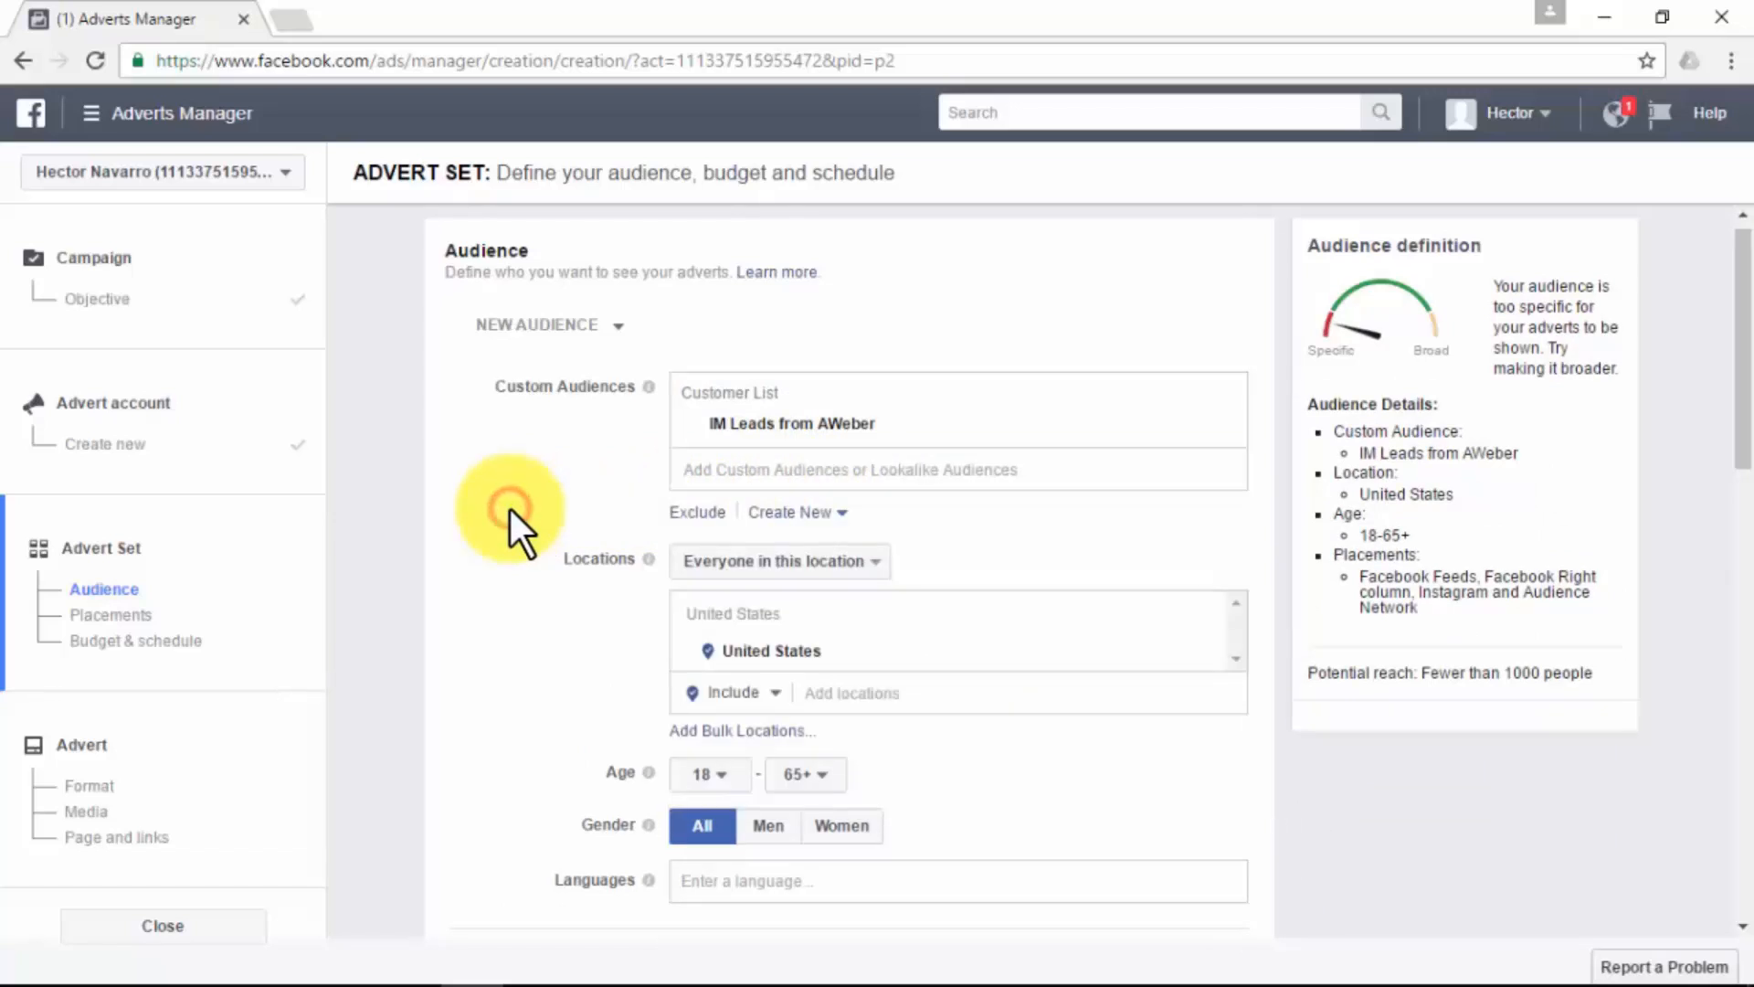
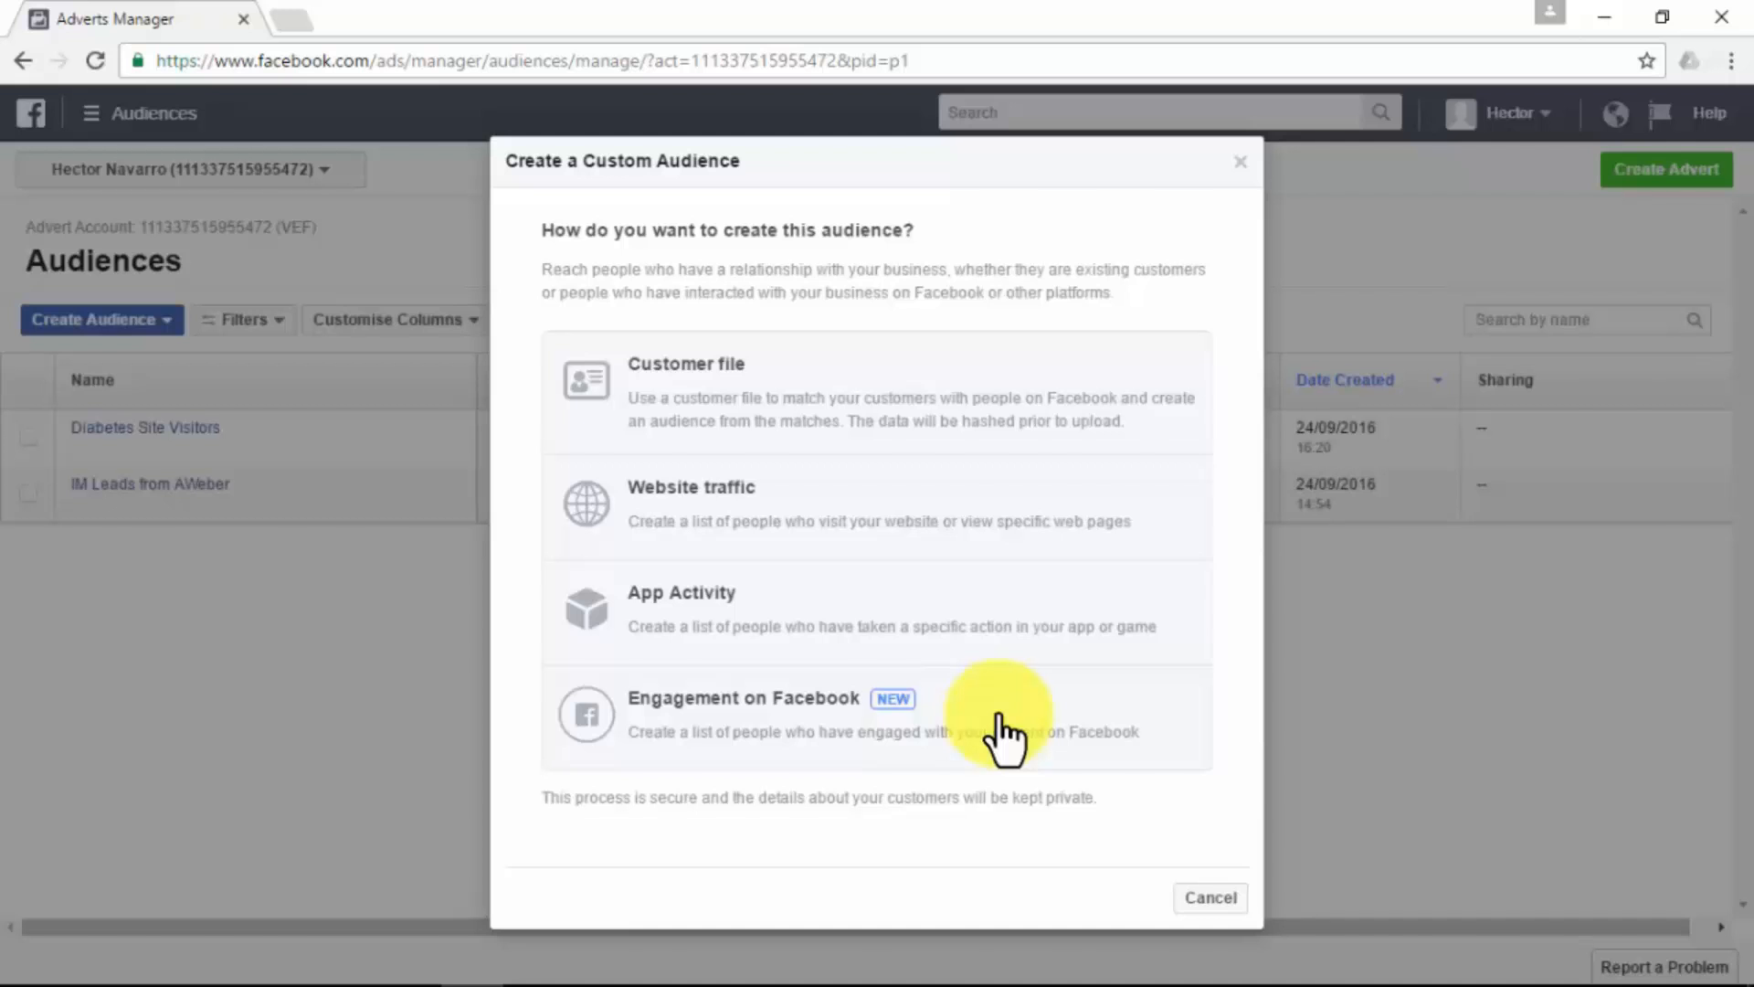
# - Start a Facebook engagement custom audience based on video, covering people who viewed at least 3 seconds of the video
pyautogui.click(1000, 721)
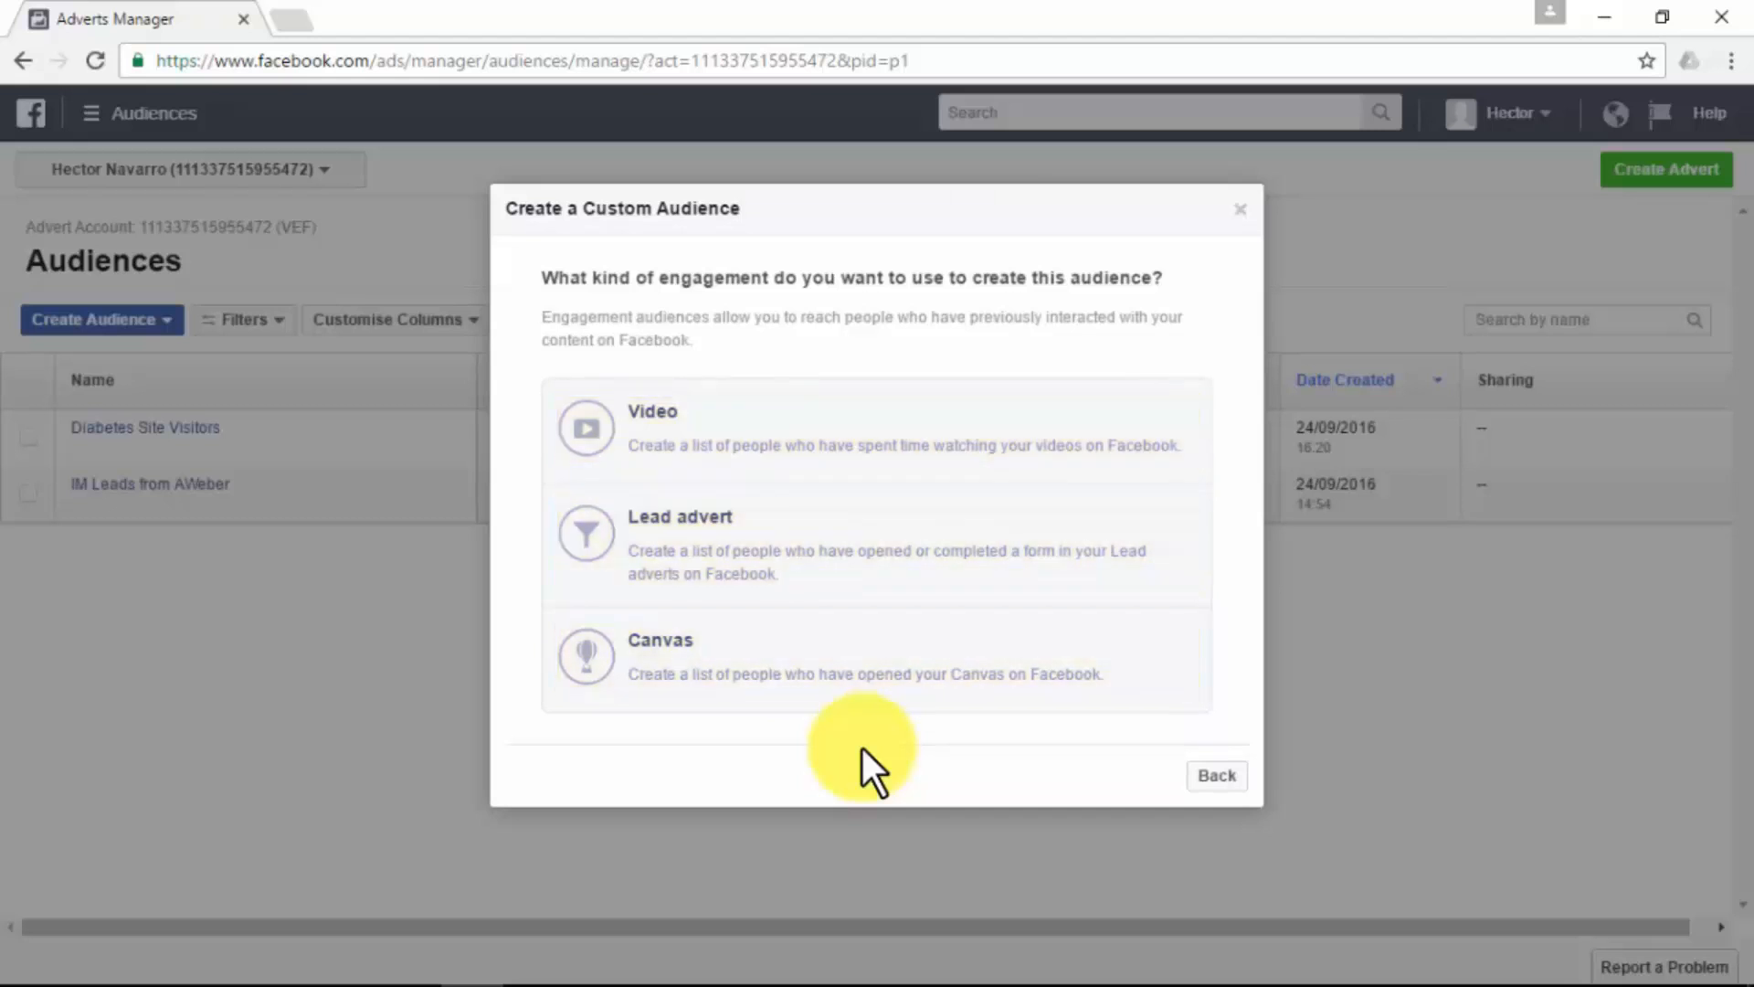
pyautogui.click(702, 458)
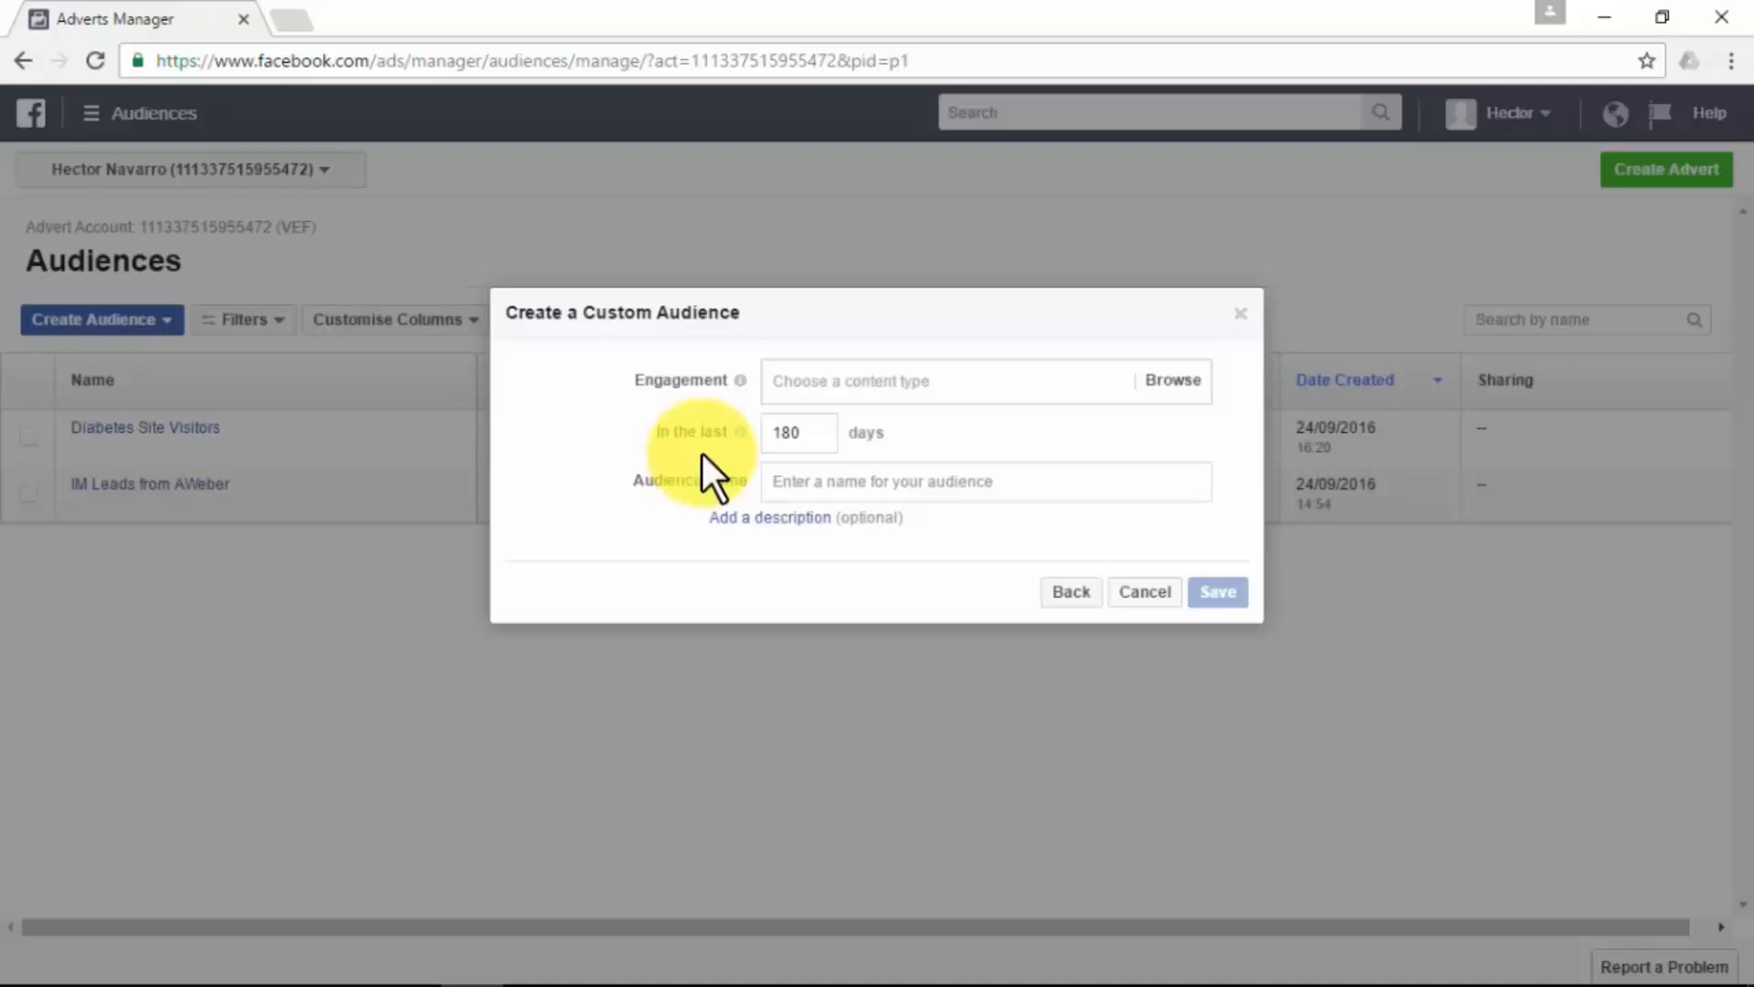
pyautogui.click(1184, 382)
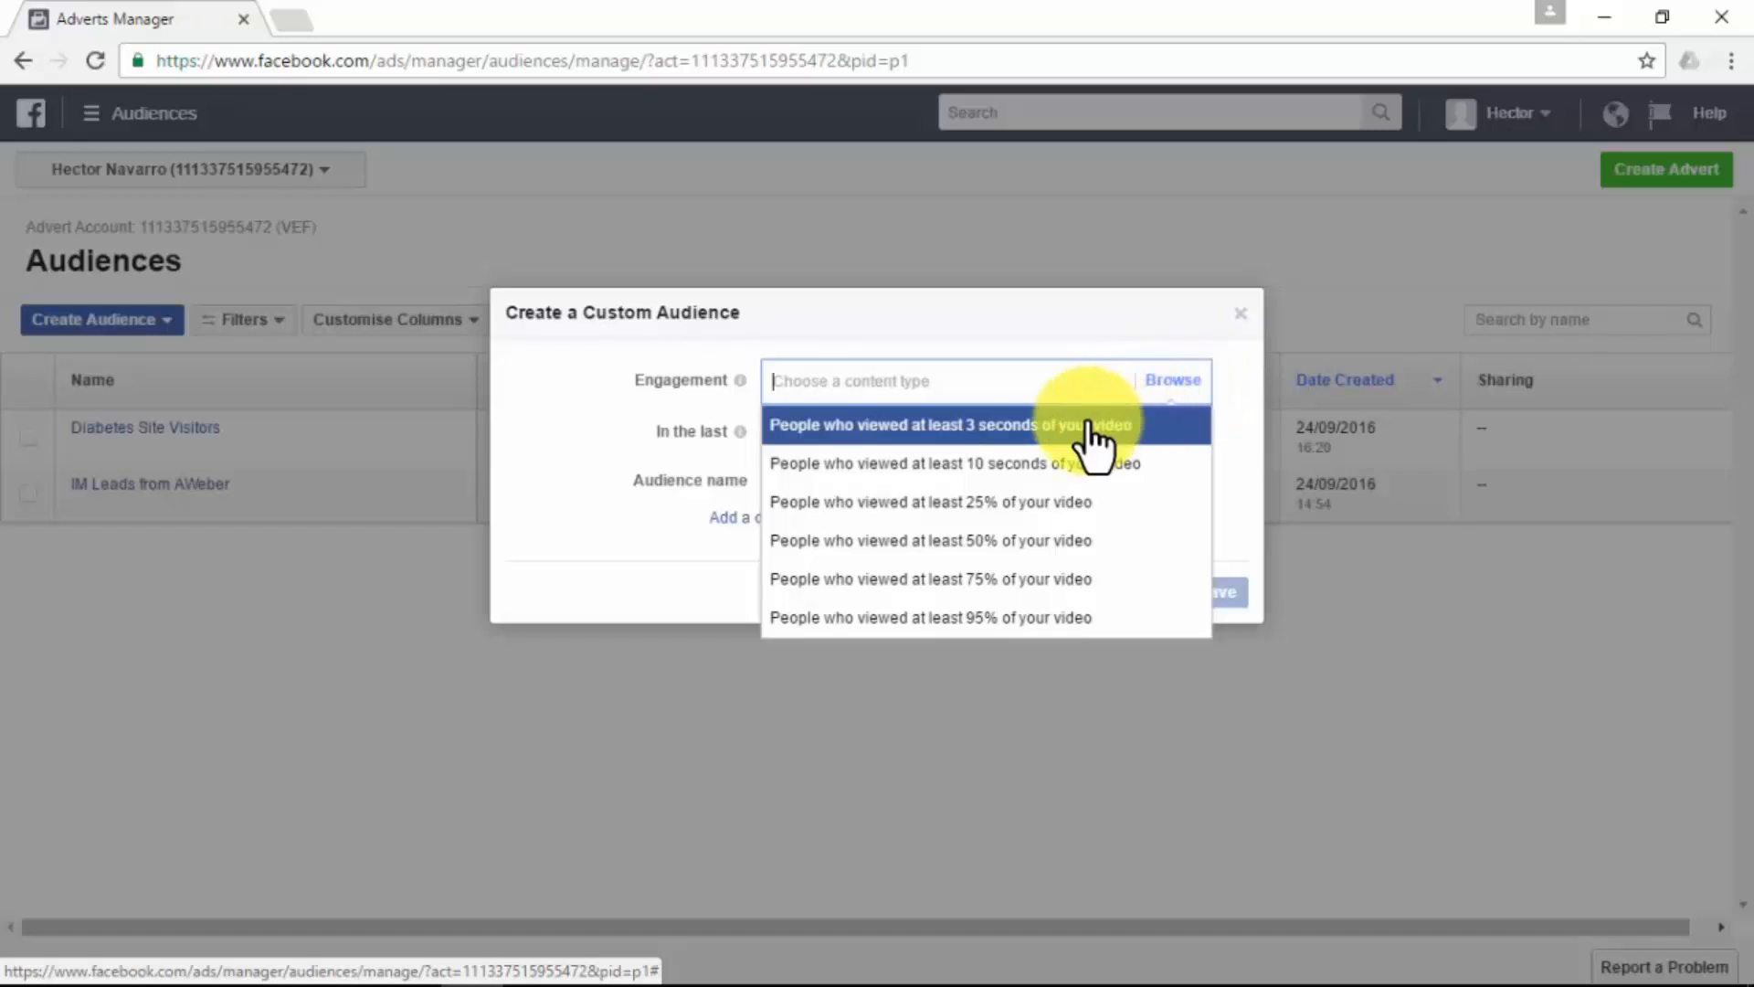
pyautogui.click(1016, 428)
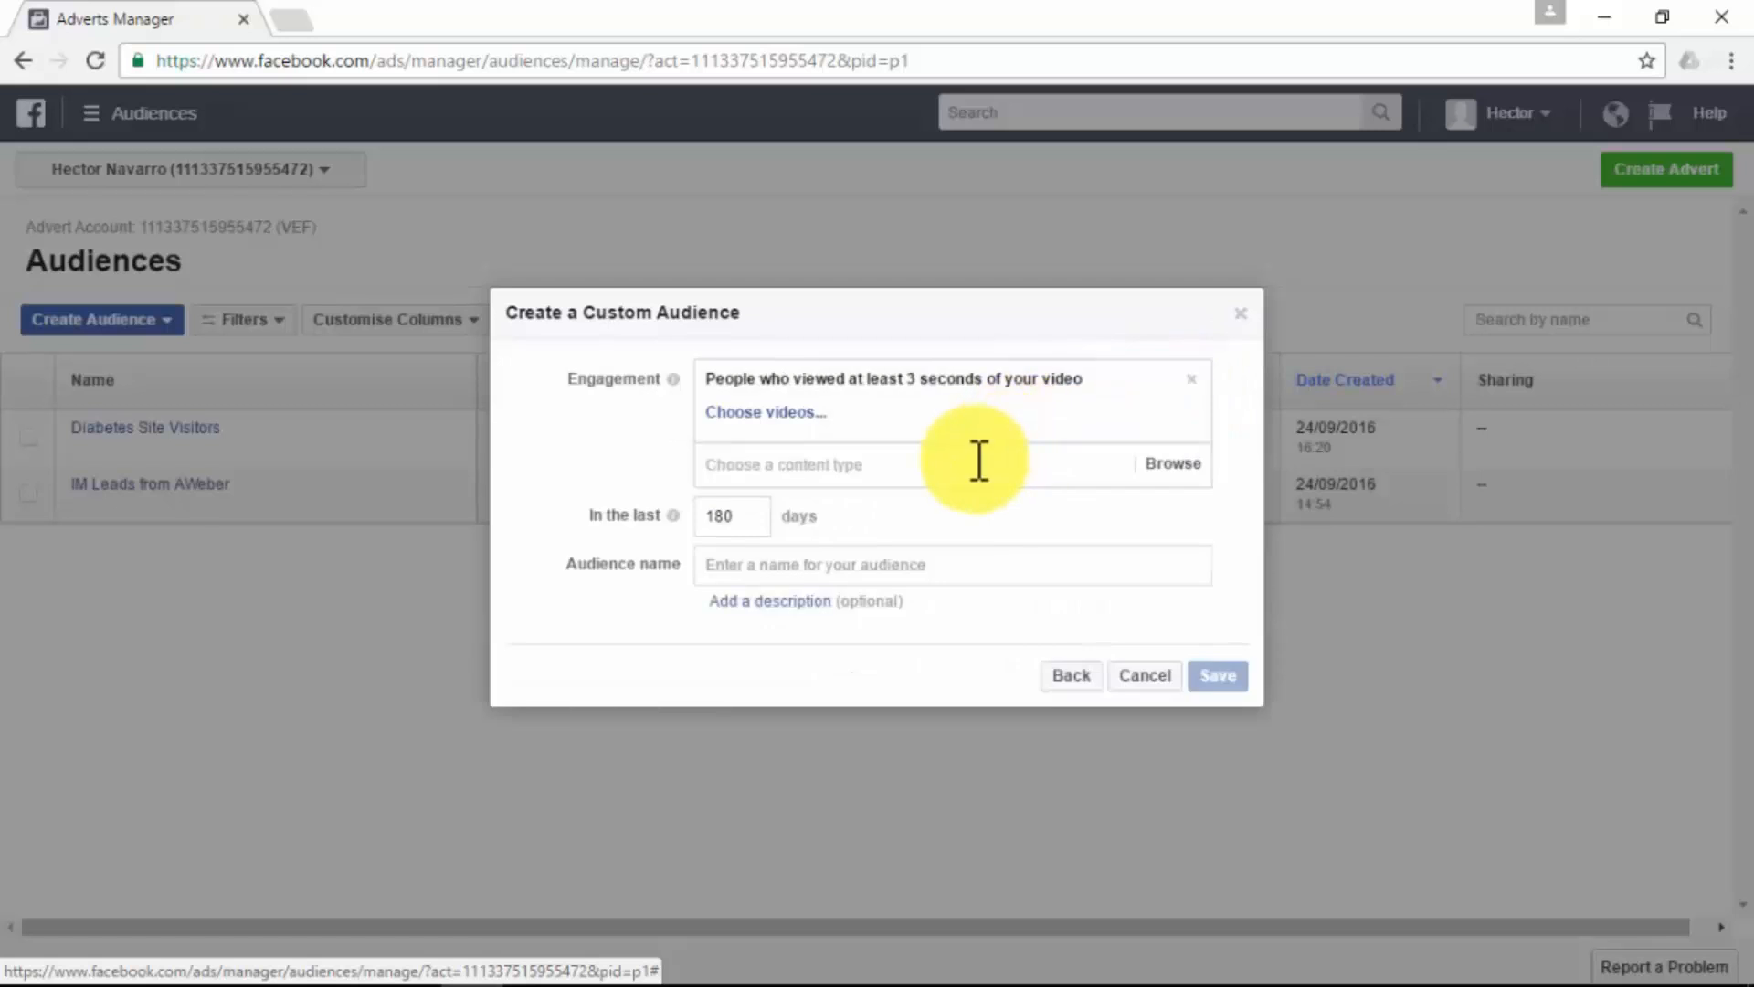
# - Choose the "PaleoHacks CookBook Review" video from the Paleo Diet page as the audience's source video
pyautogui.click(797, 412)
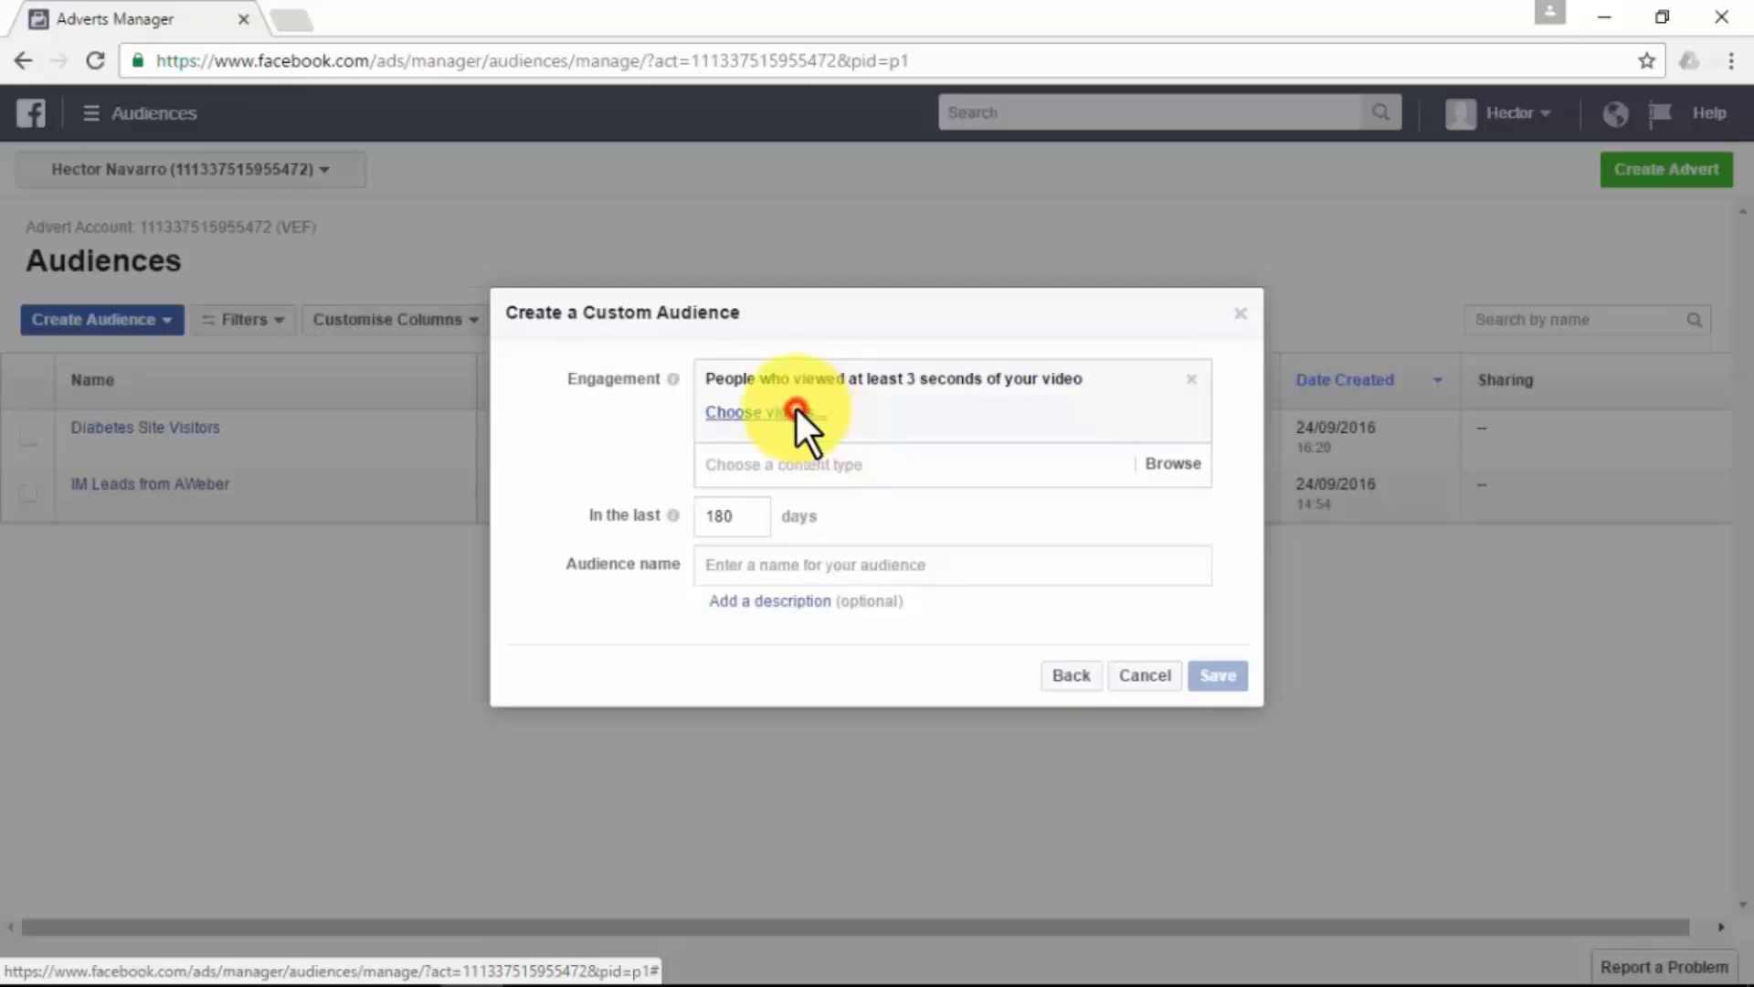
pyautogui.click(706, 262)
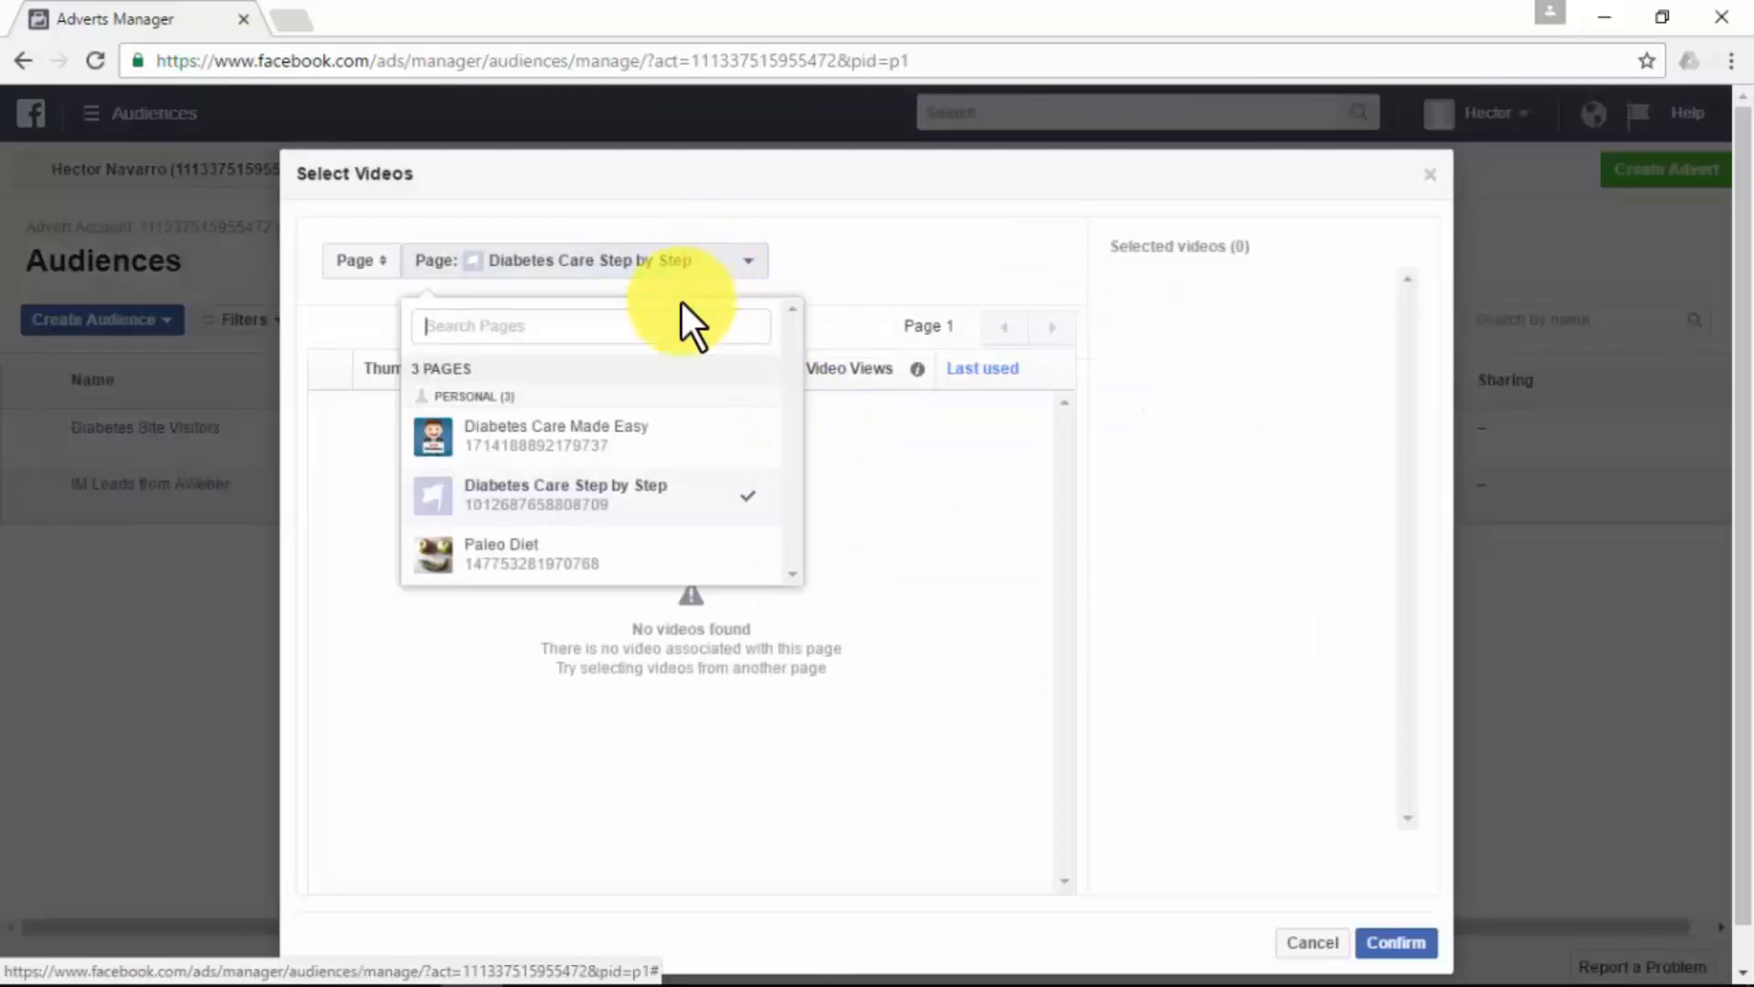
pyautogui.click(581, 559)
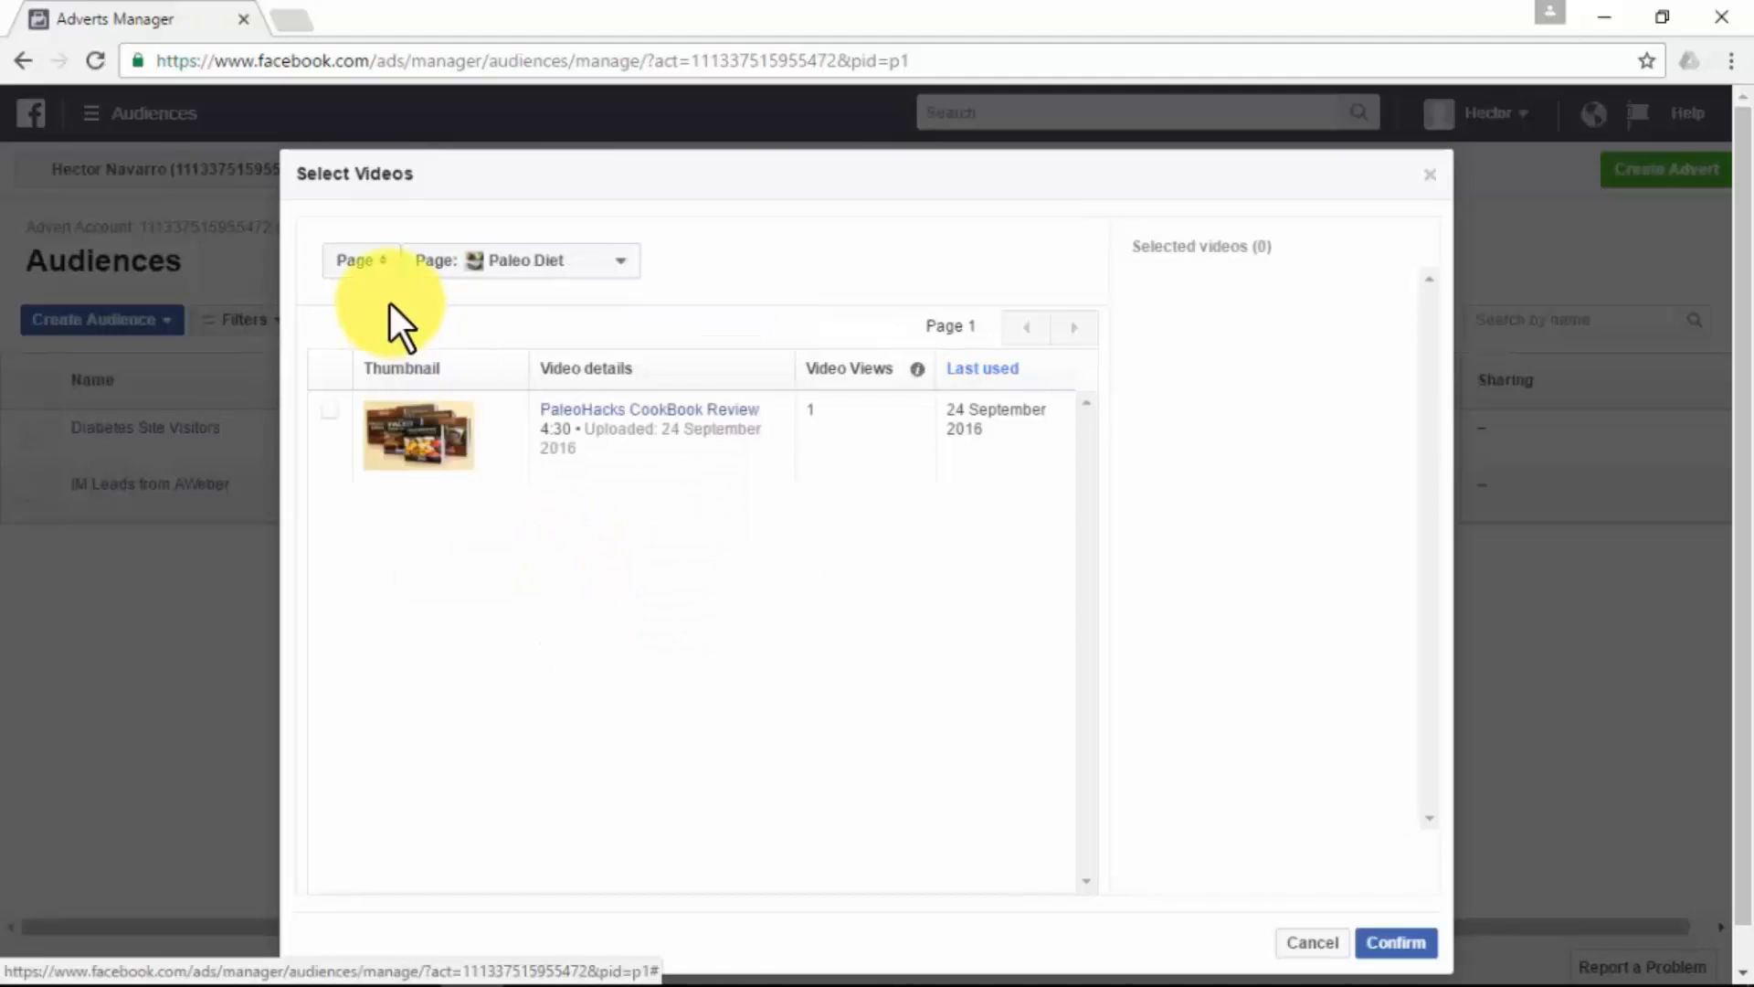
pyautogui.click(370, 263)
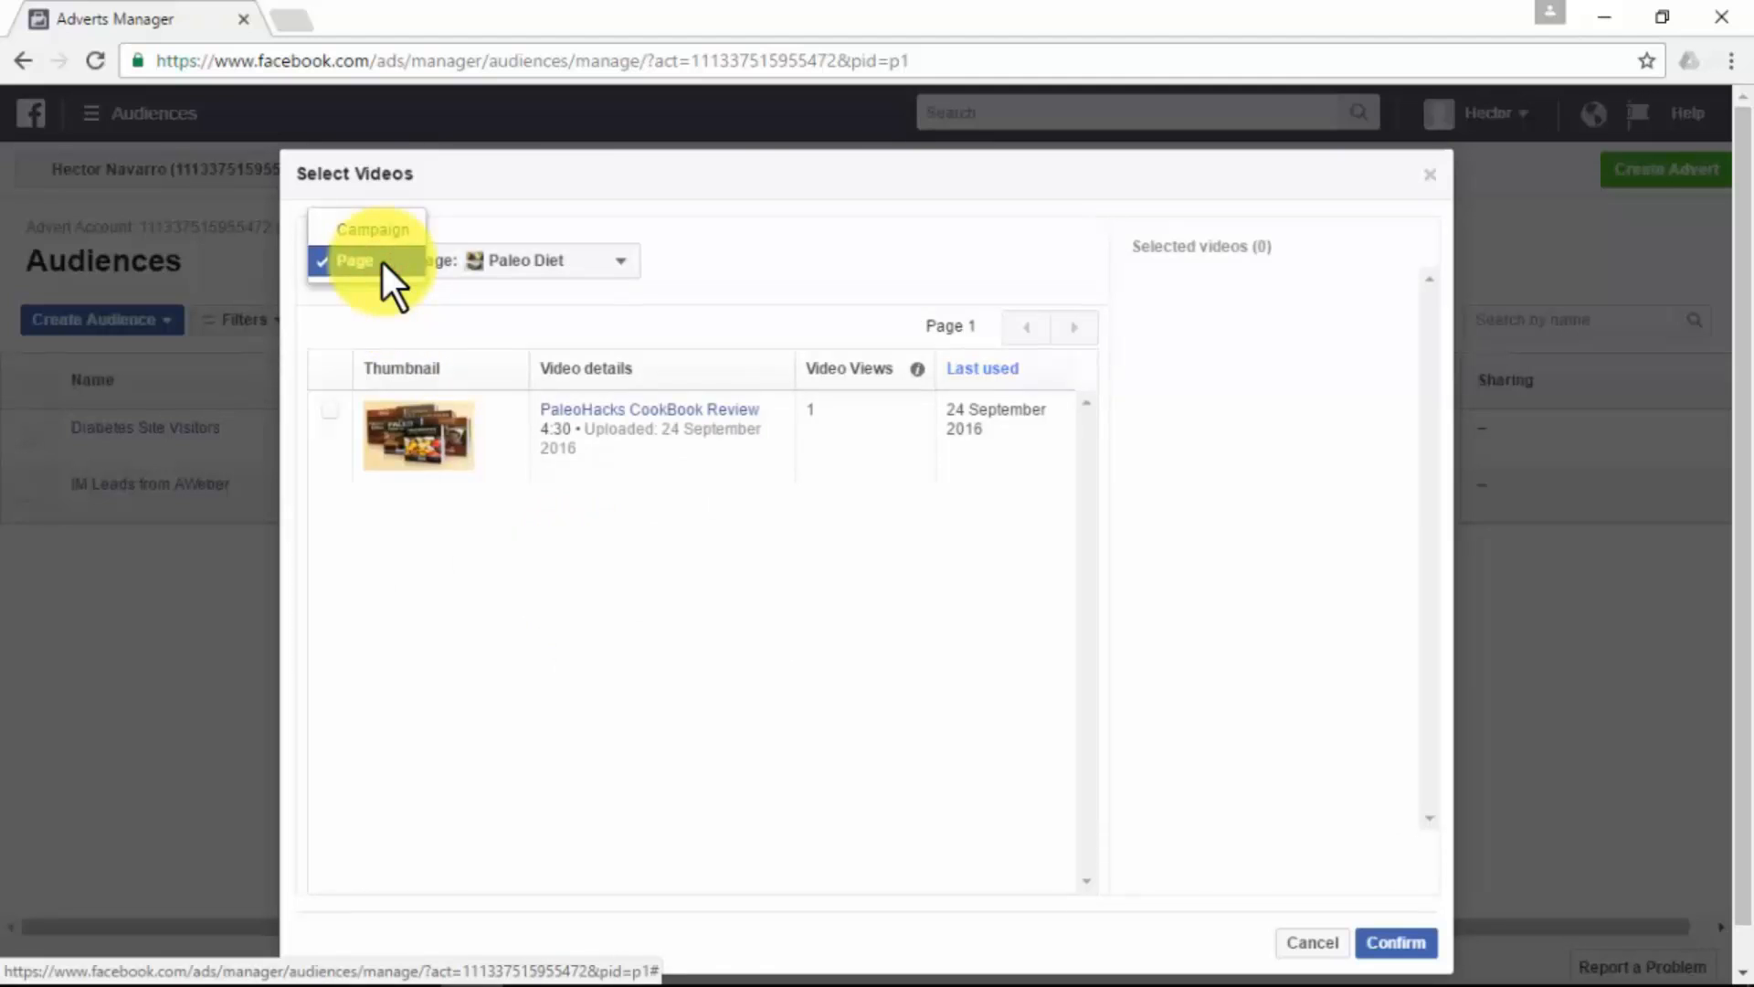
pyautogui.click(721, 269)
pyautogui.click(329, 409)
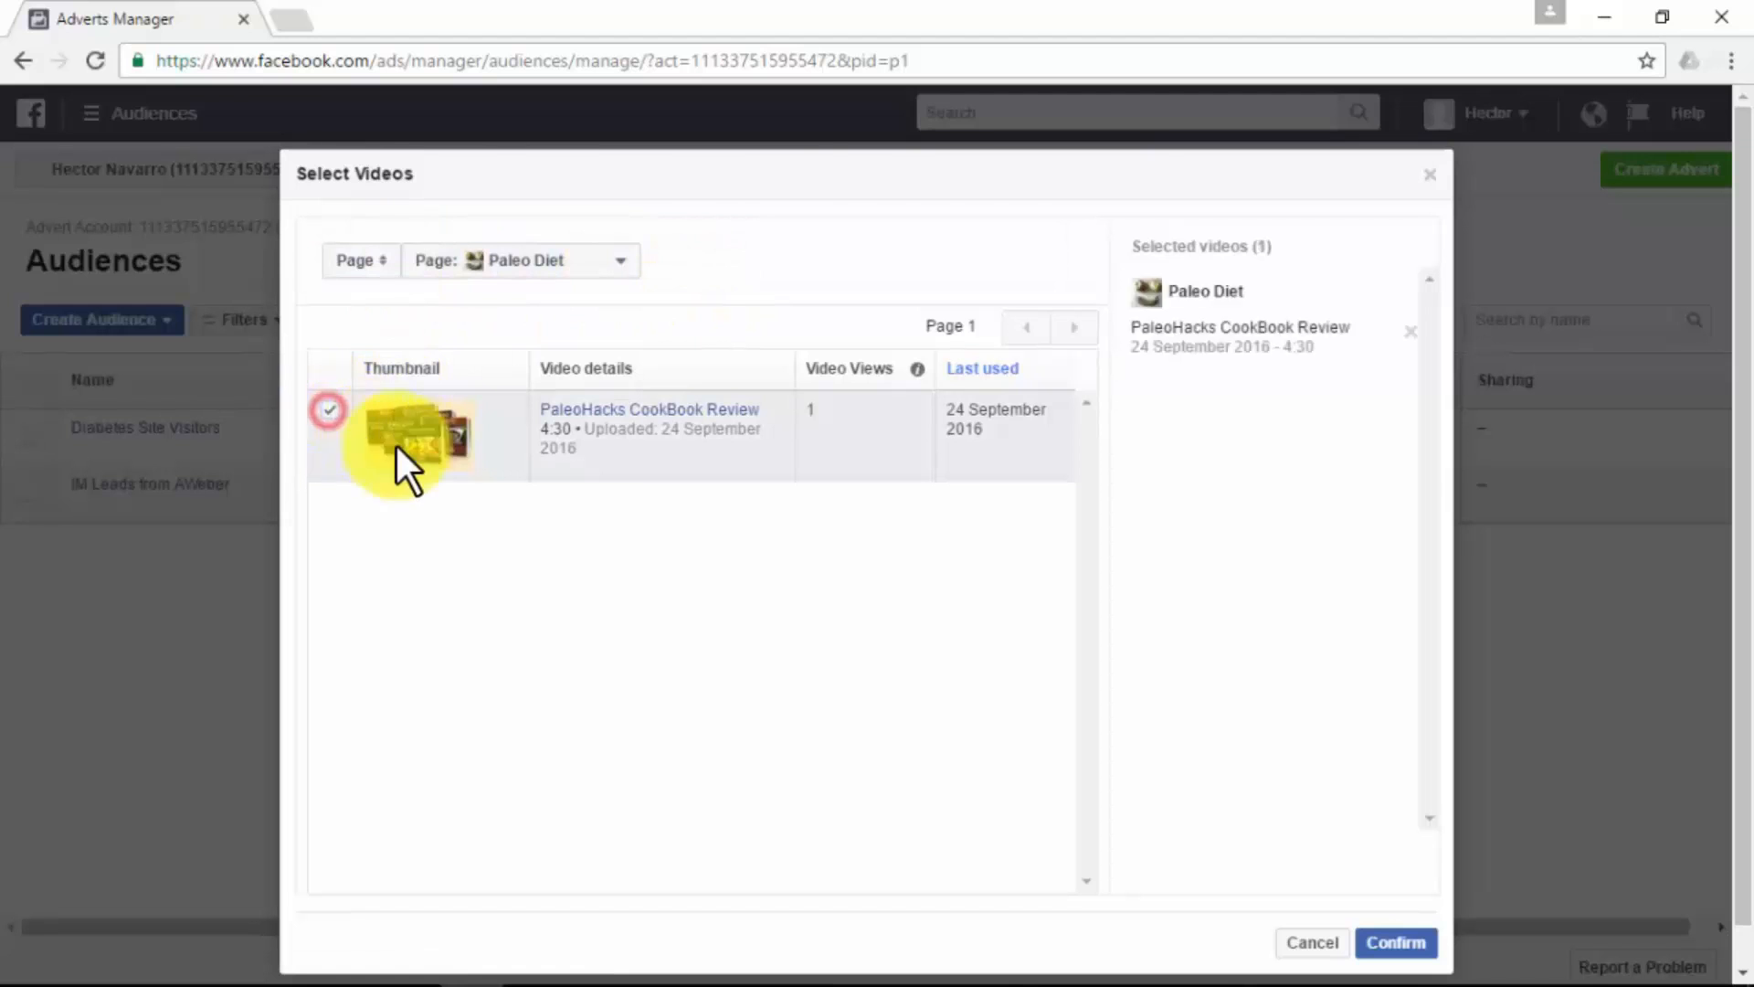
pyautogui.click(1397, 946)
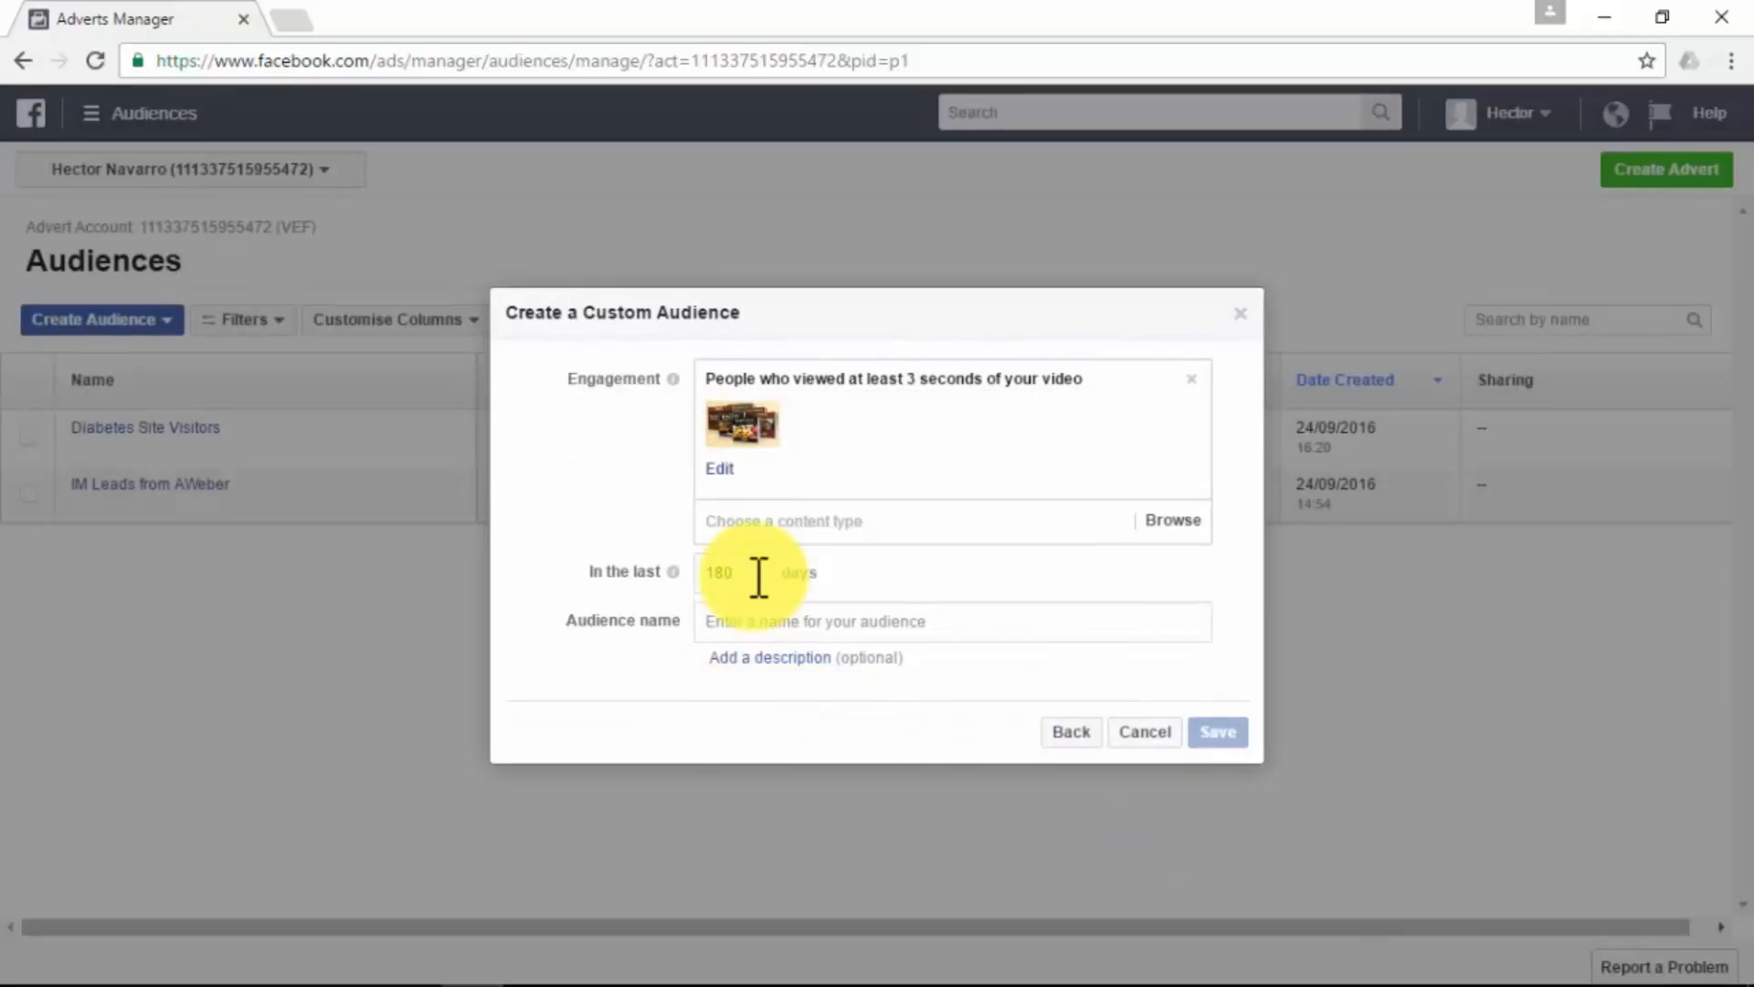
# - Name the audience "Paleo Diet Video Viewers", save it and finish without creating an advert or expanding the audience
pyautogui.click(770, 621)
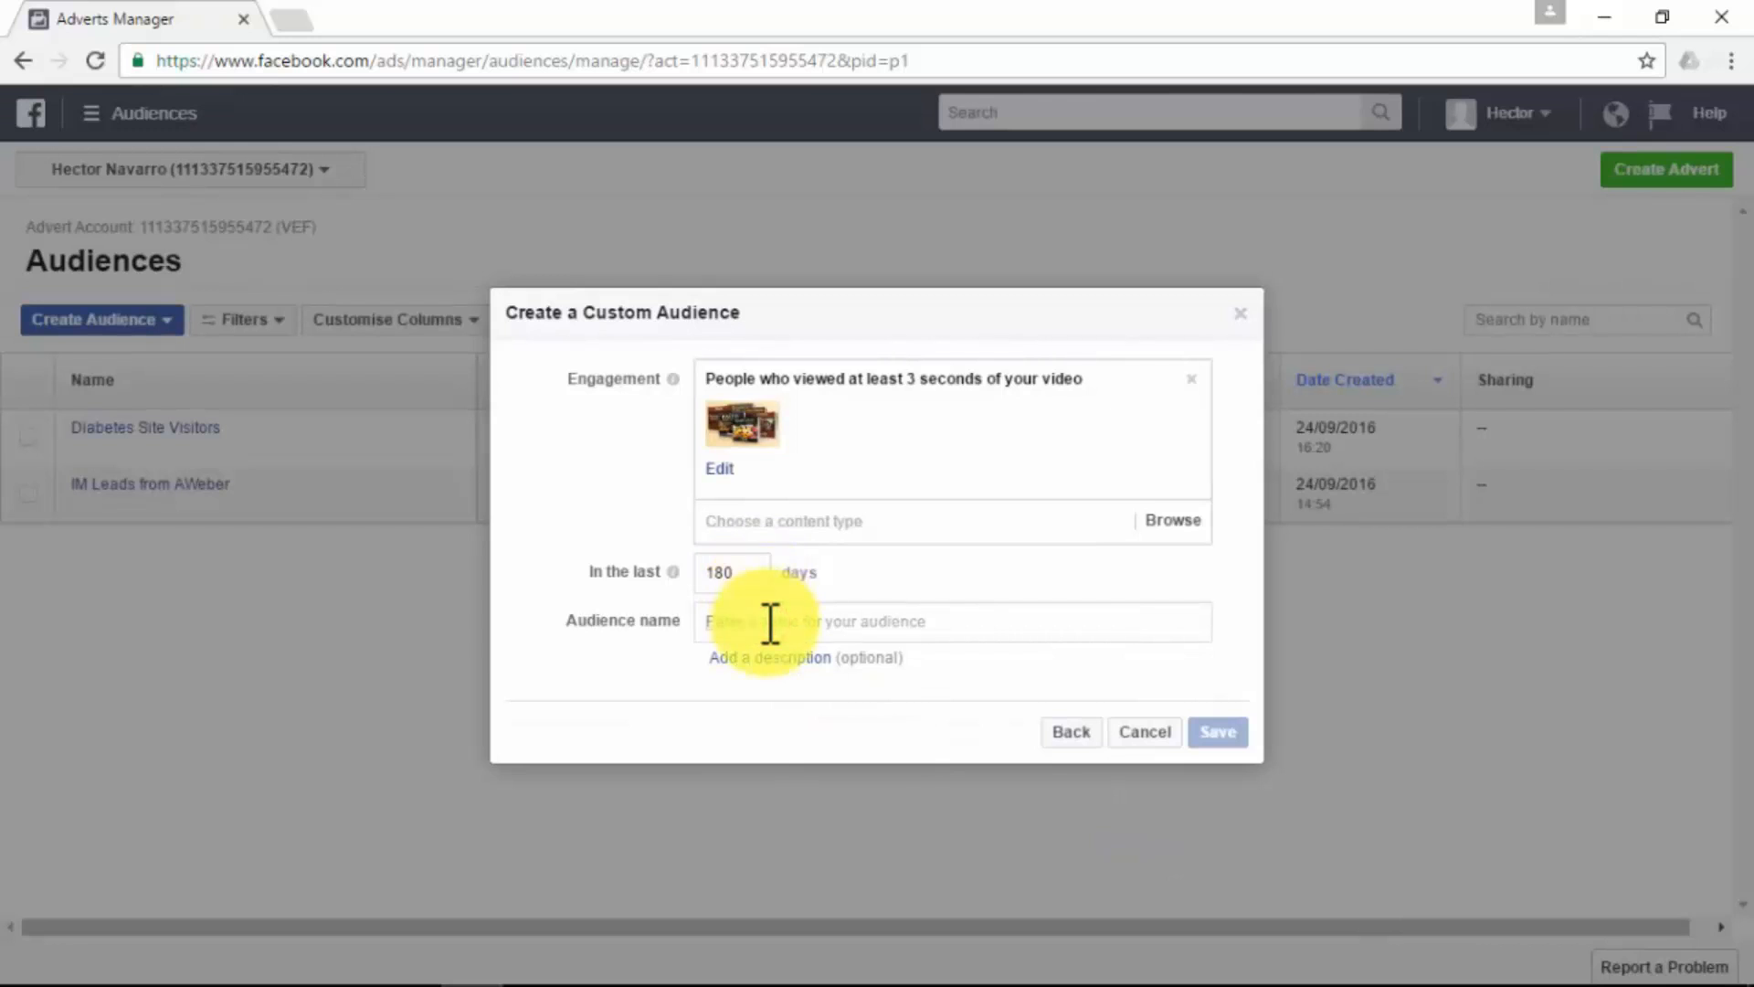
pyautogui.write('Paleo Diet Video Viewers')
pyautogui.click(1239, 730)
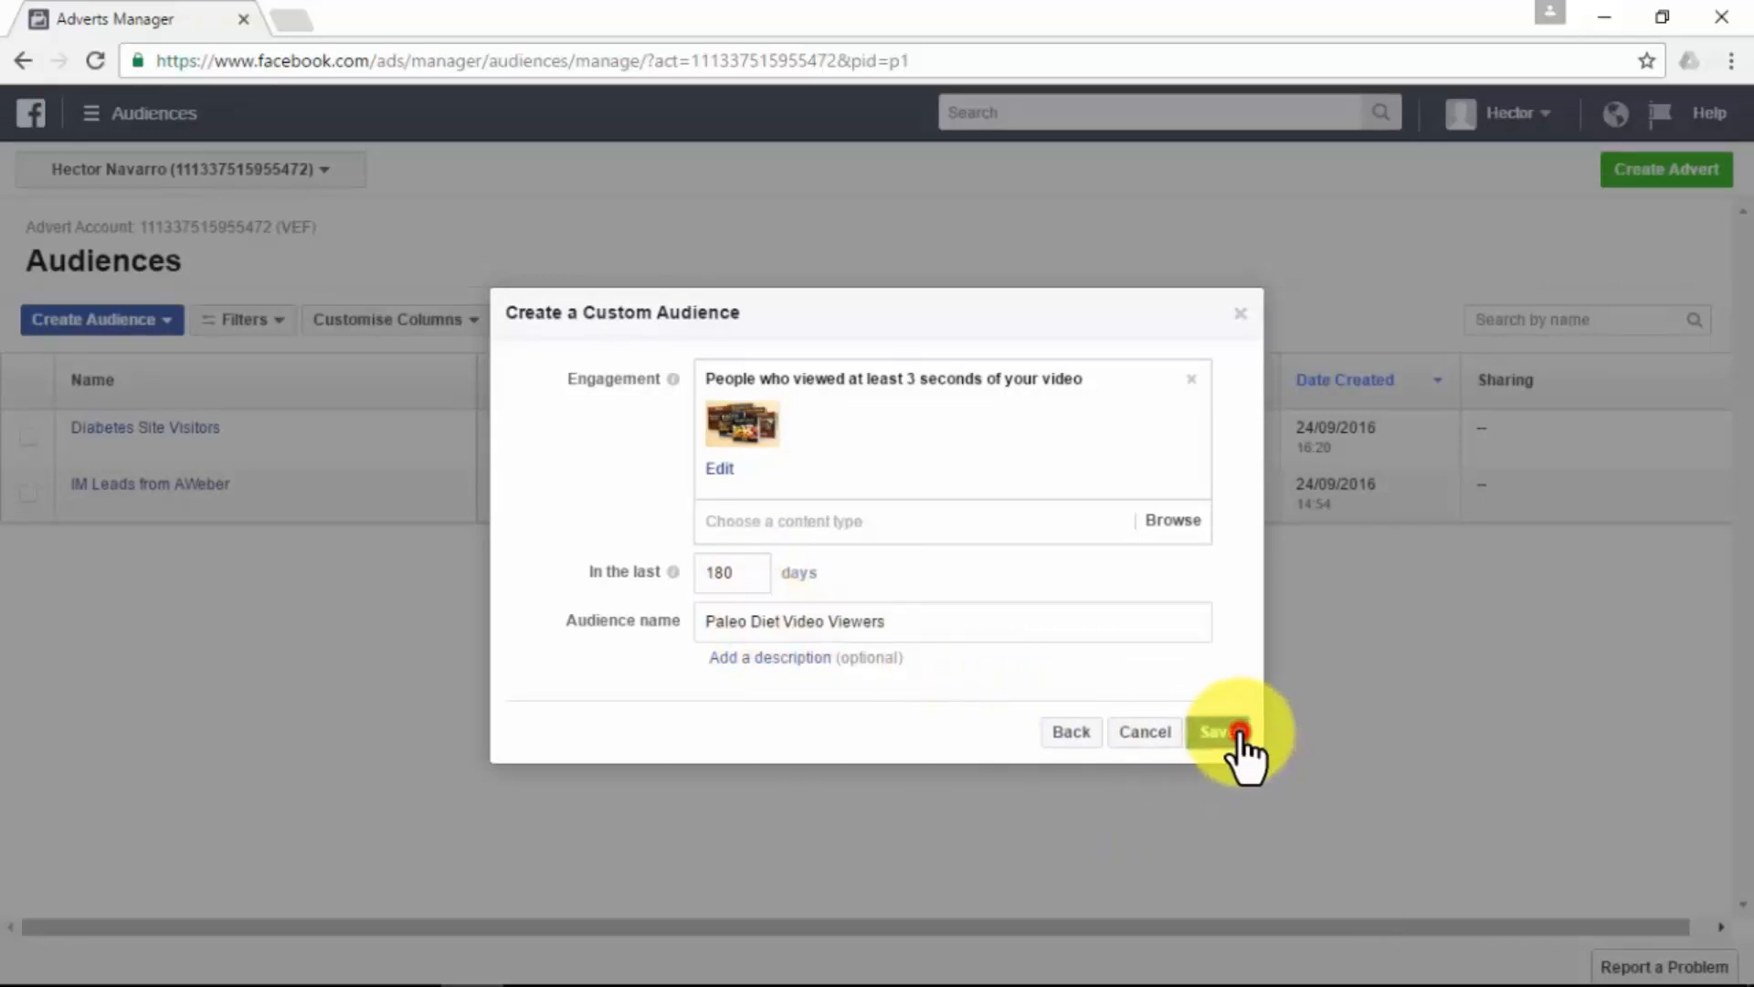
pyautogui.click(1202, 602)
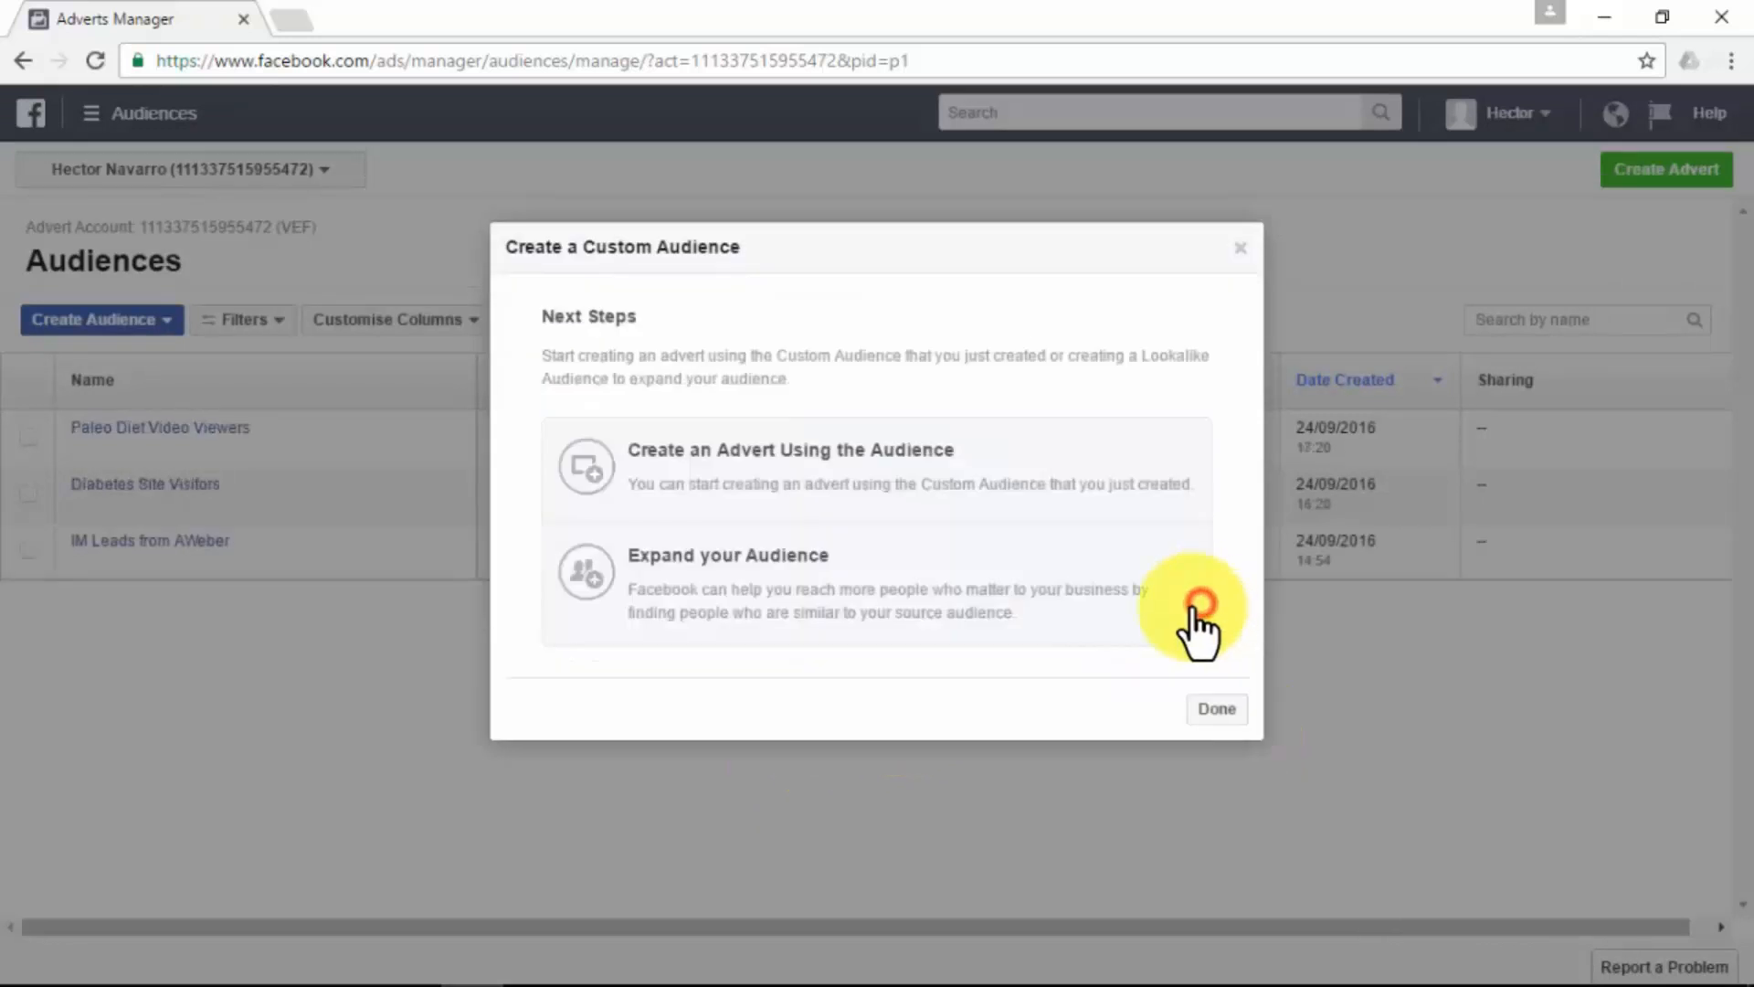
pyautogui.click(1217, 709)
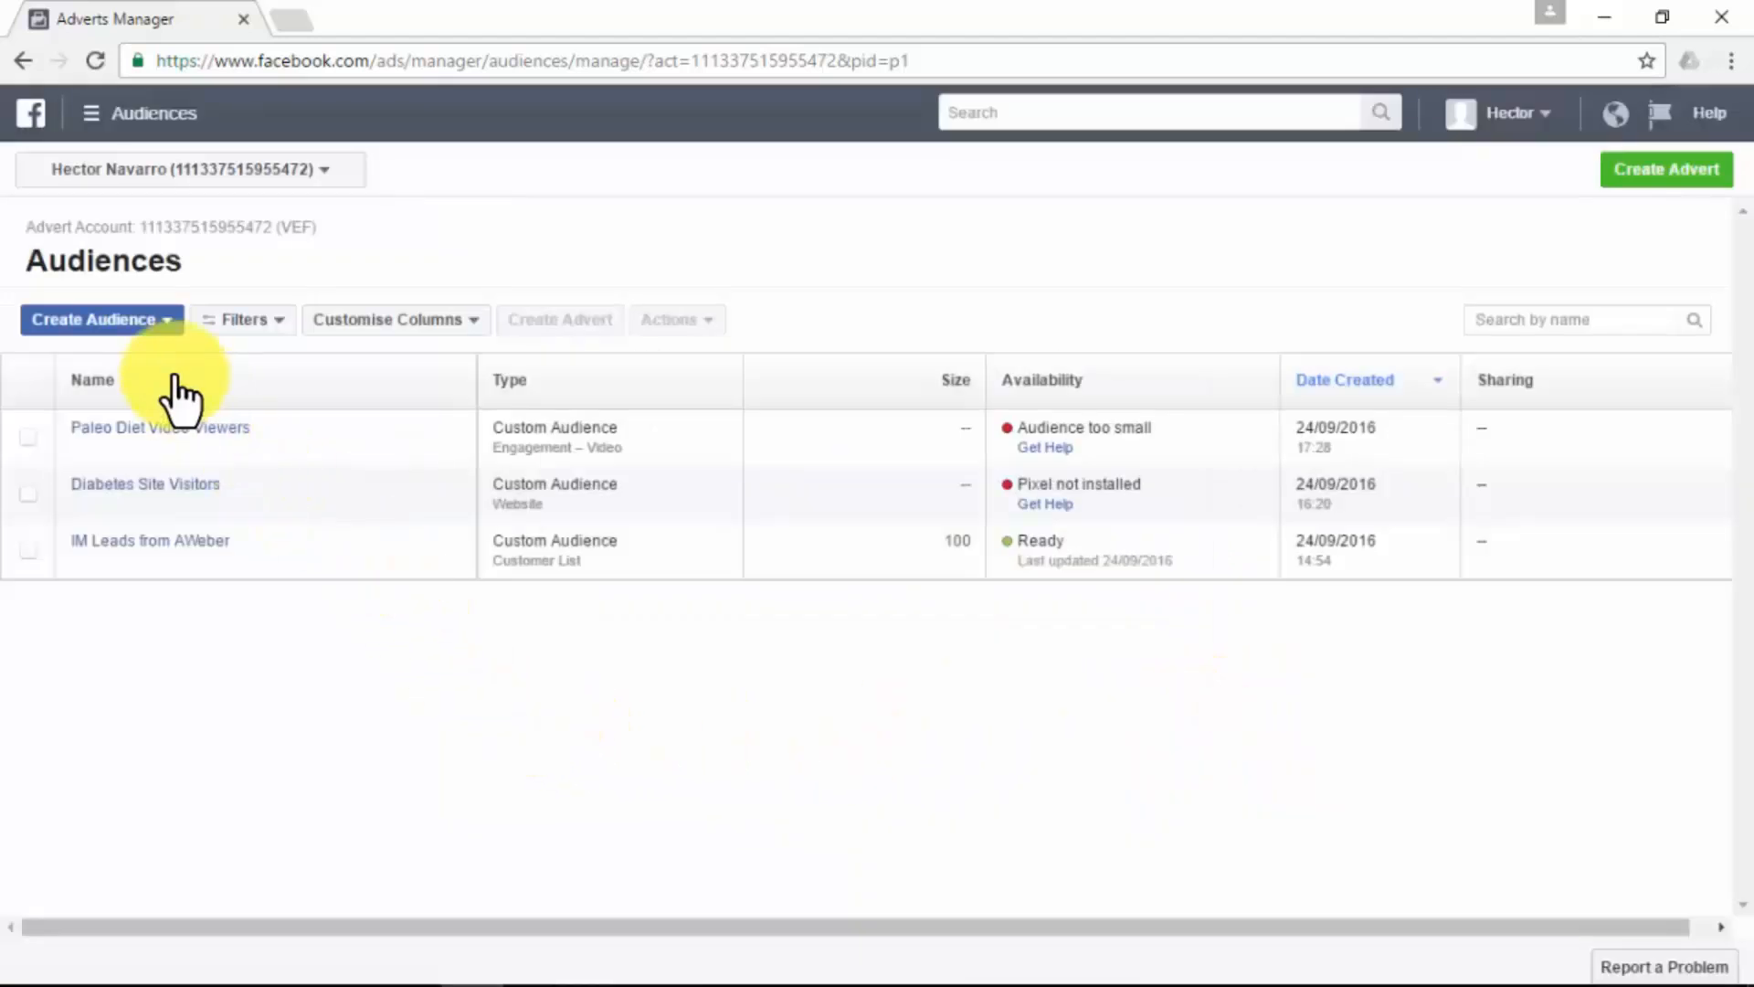
# - Fill in a lead advert audience "Diabetes Form" for people who opened but didn't submit the "Diabetes Daily News" form, and back out without creating it
pyautogui.click(163, 321)
pyautogui.click(133, 359)
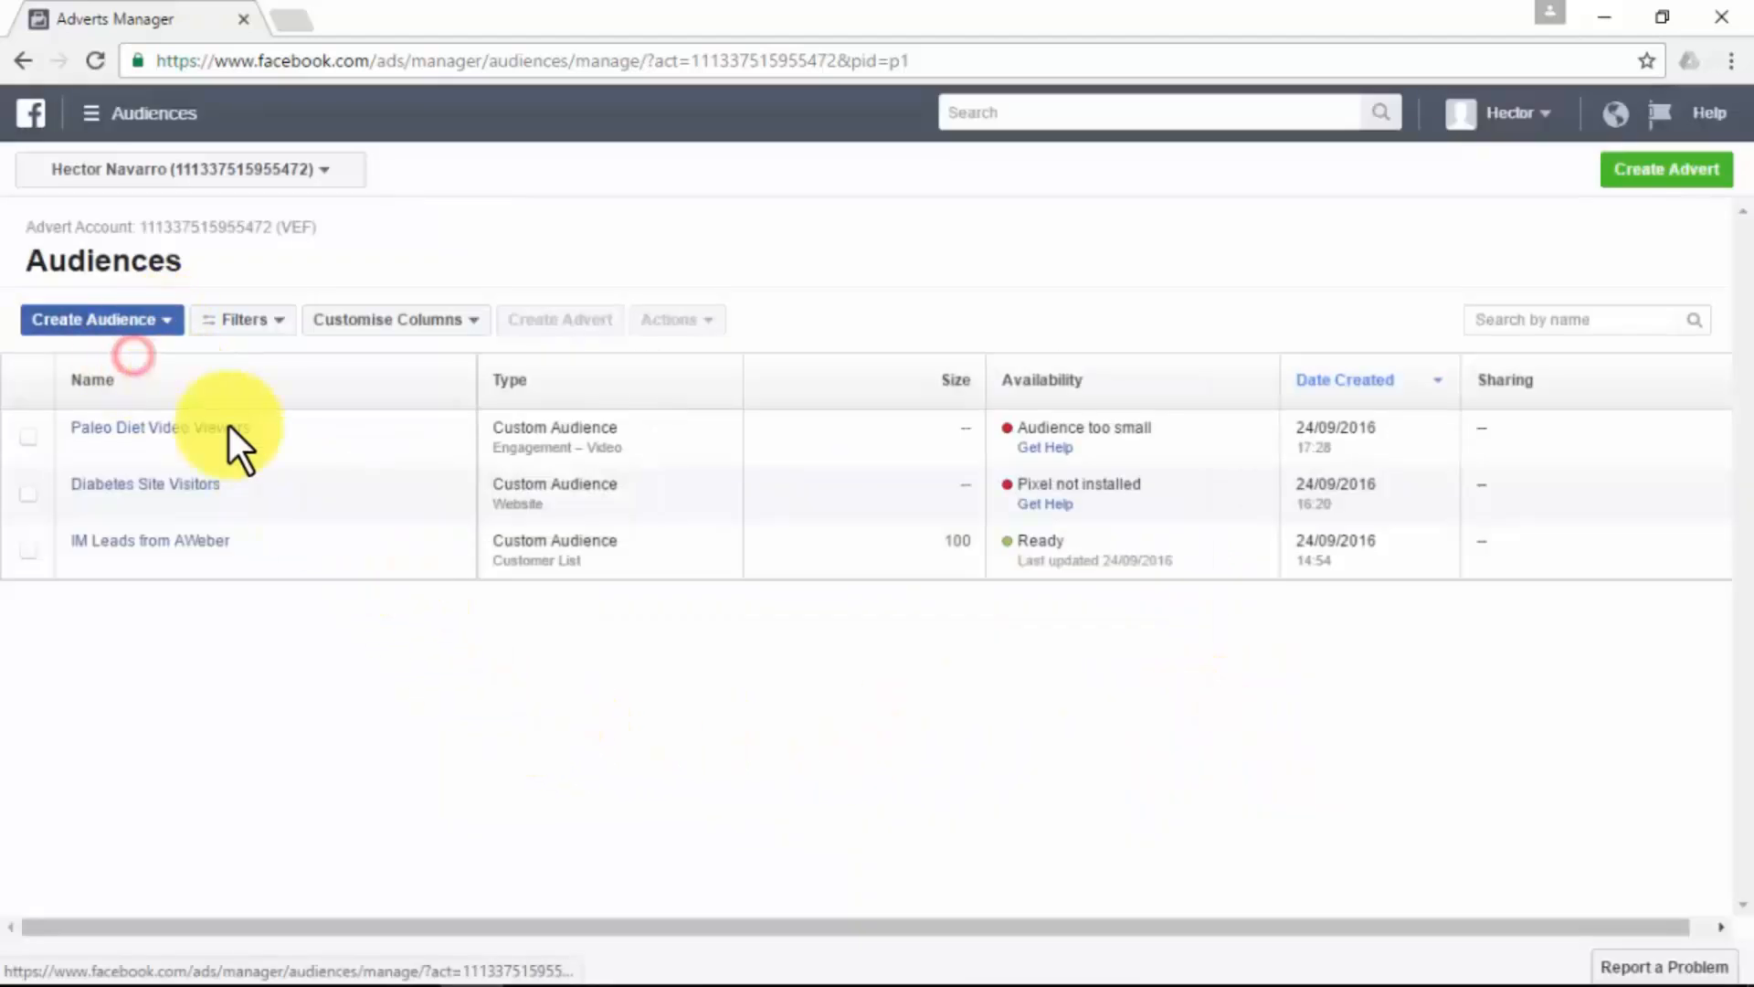
pyautogui.click(1014, 708)
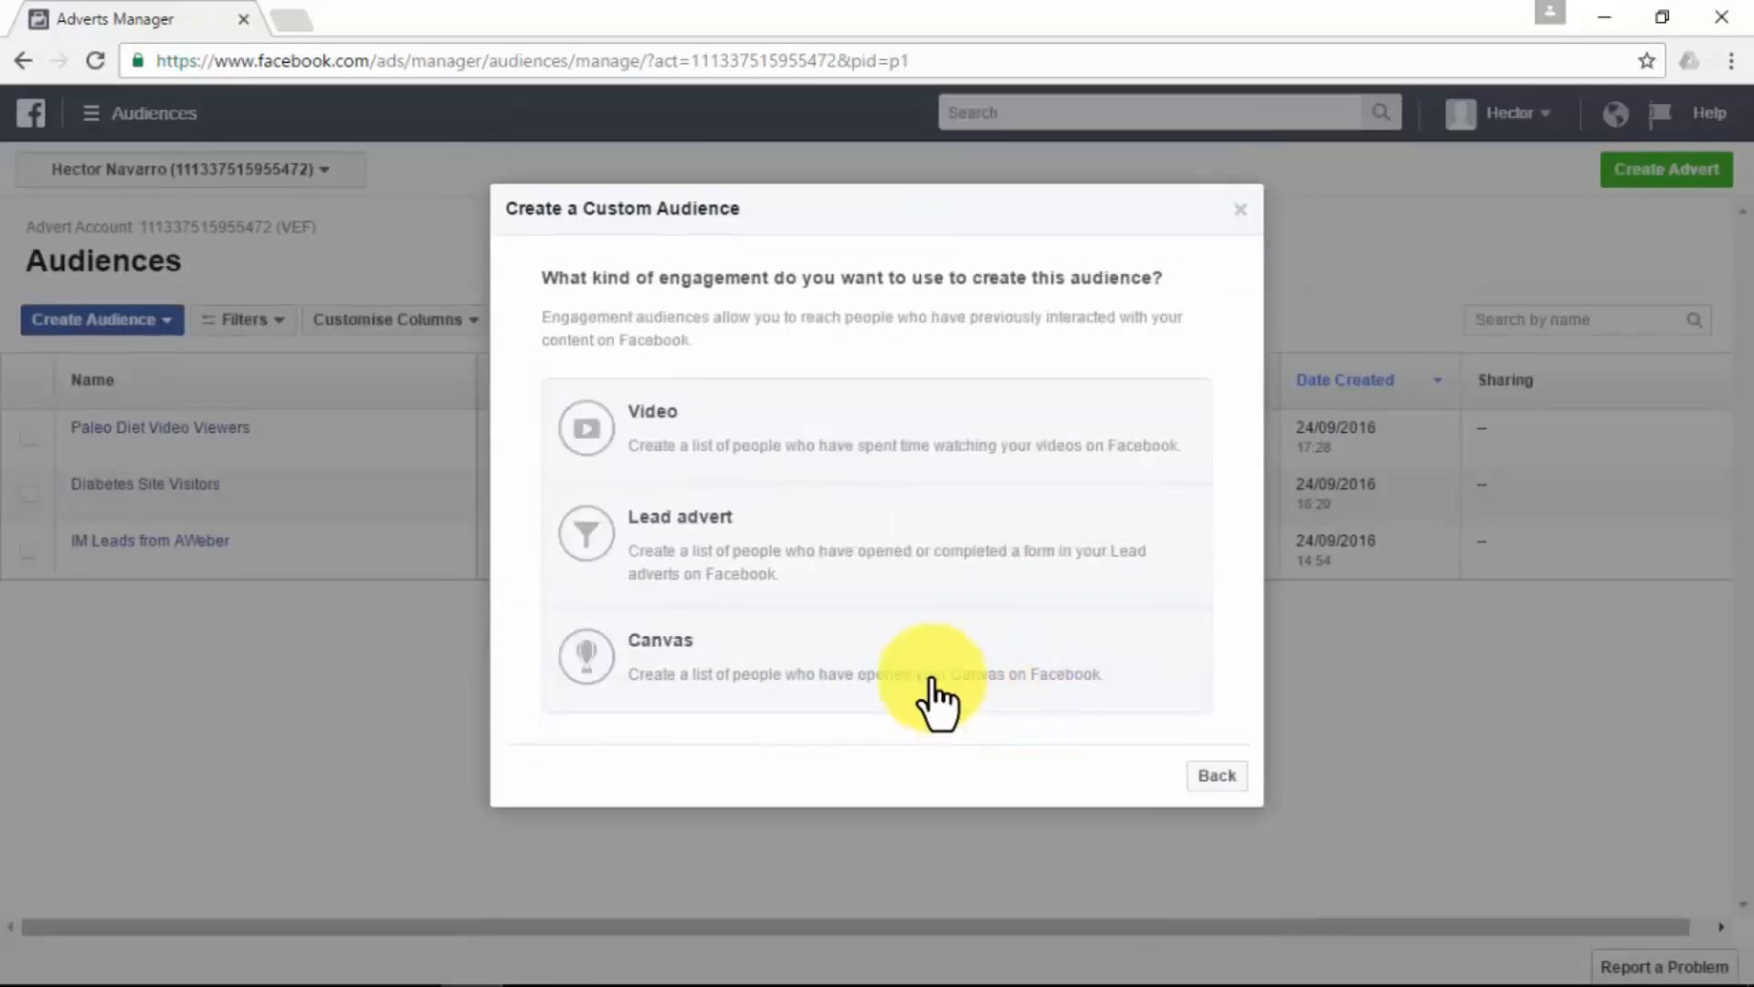
pyautogui.click(784, 548)
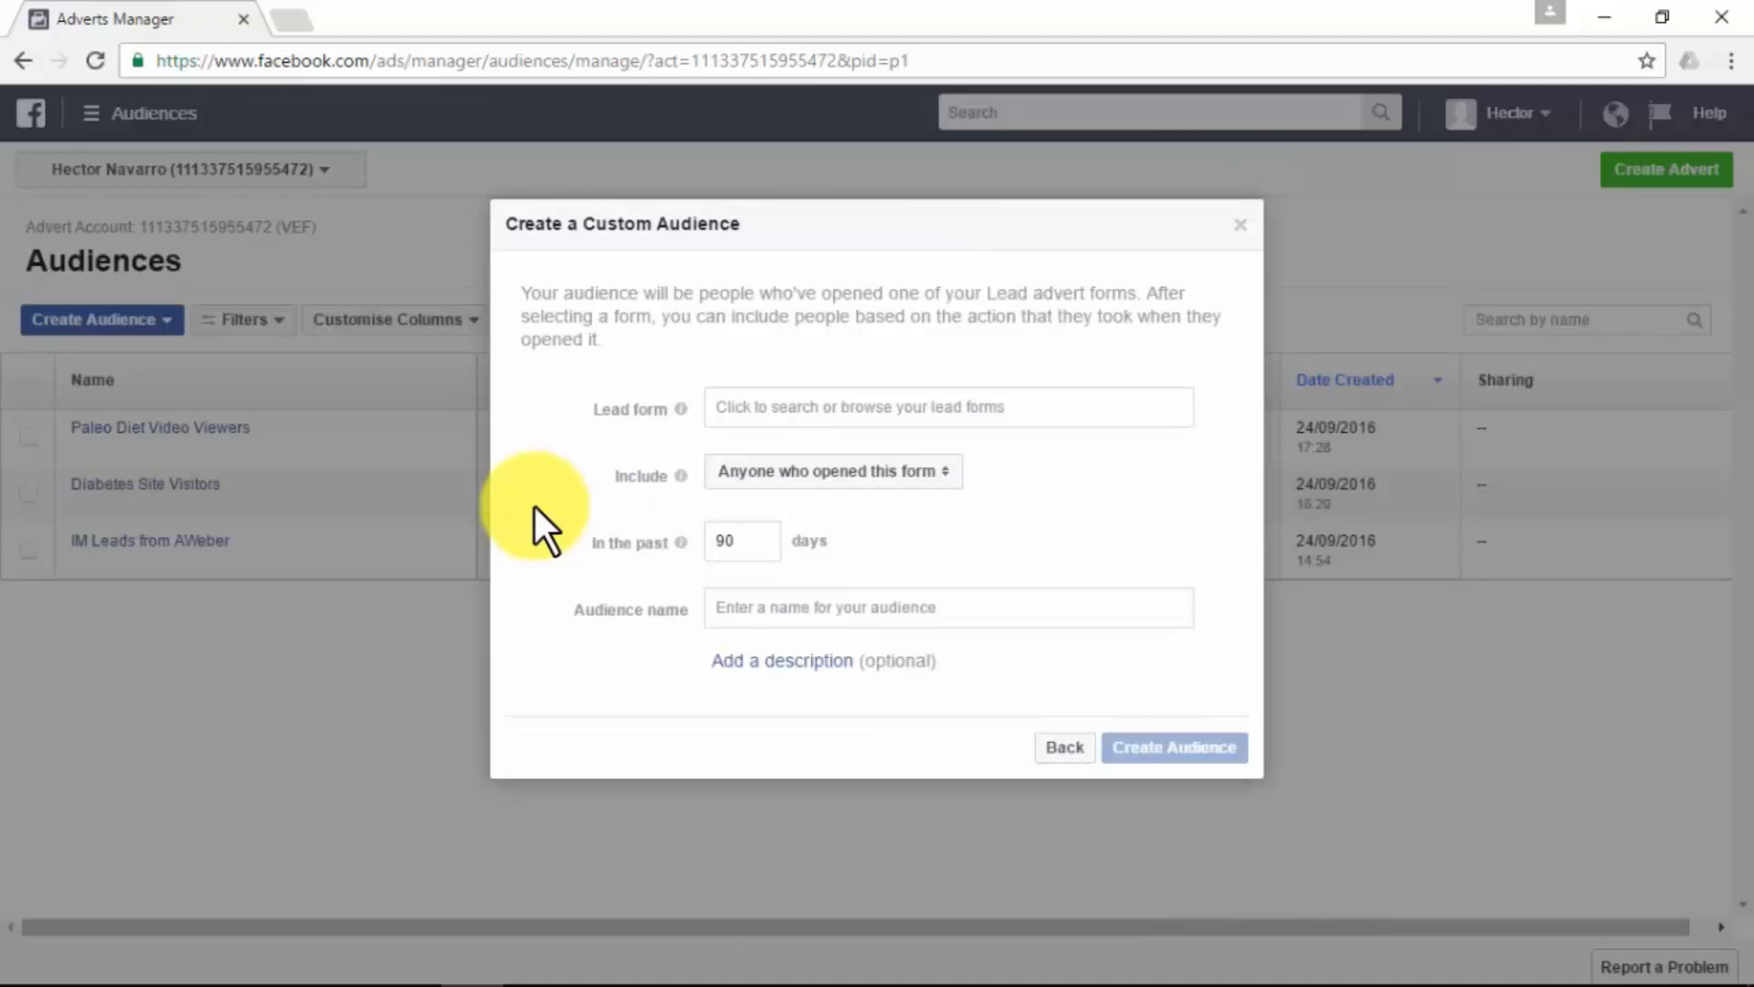
pyautogui.click(863, 407)
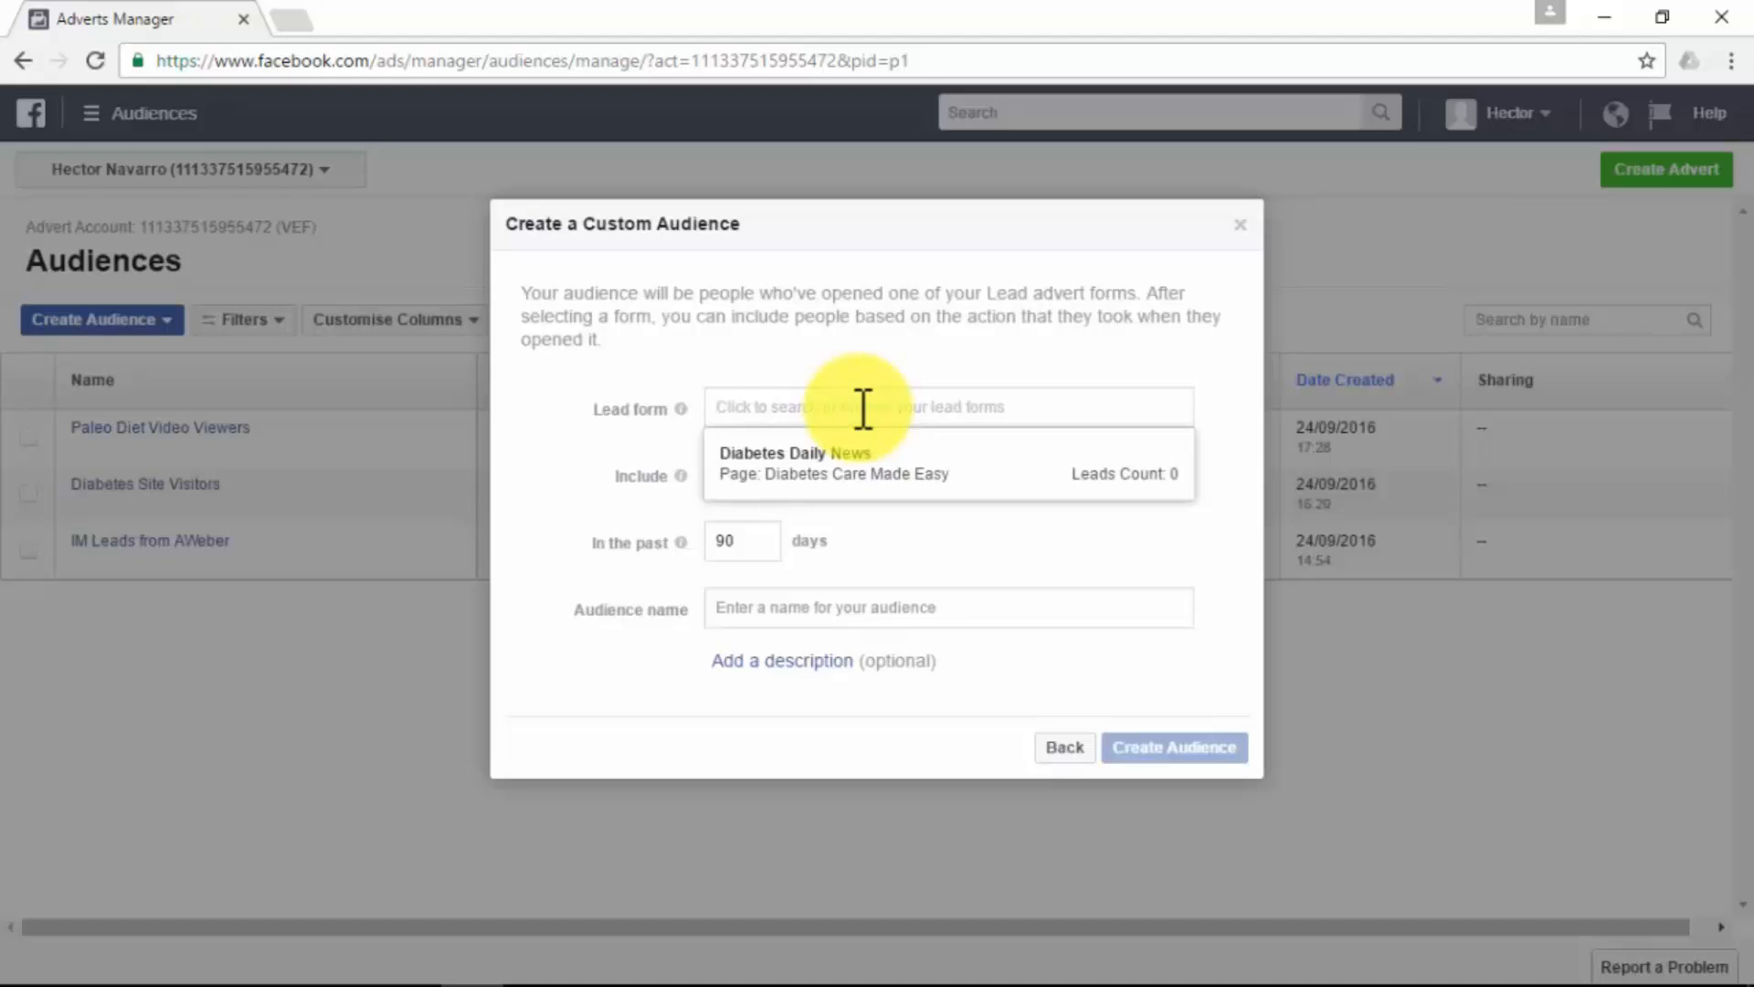
pyautogui.click(877, 475)
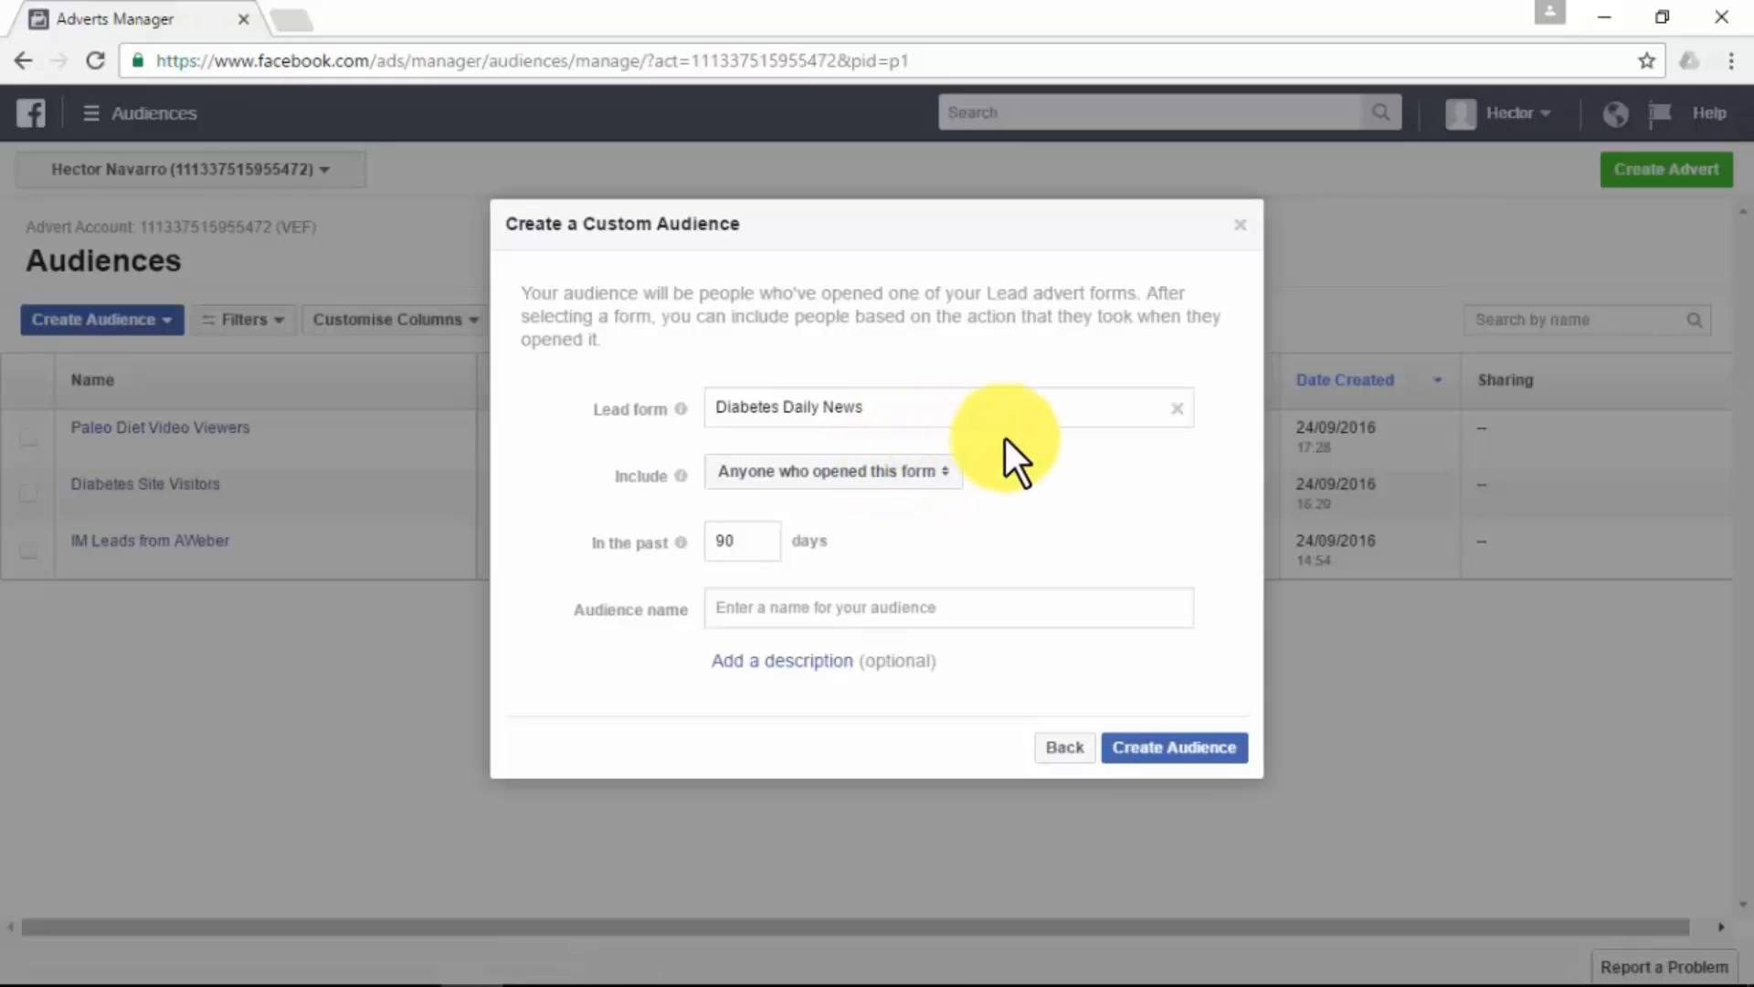
pyautogui.click(940, 469)
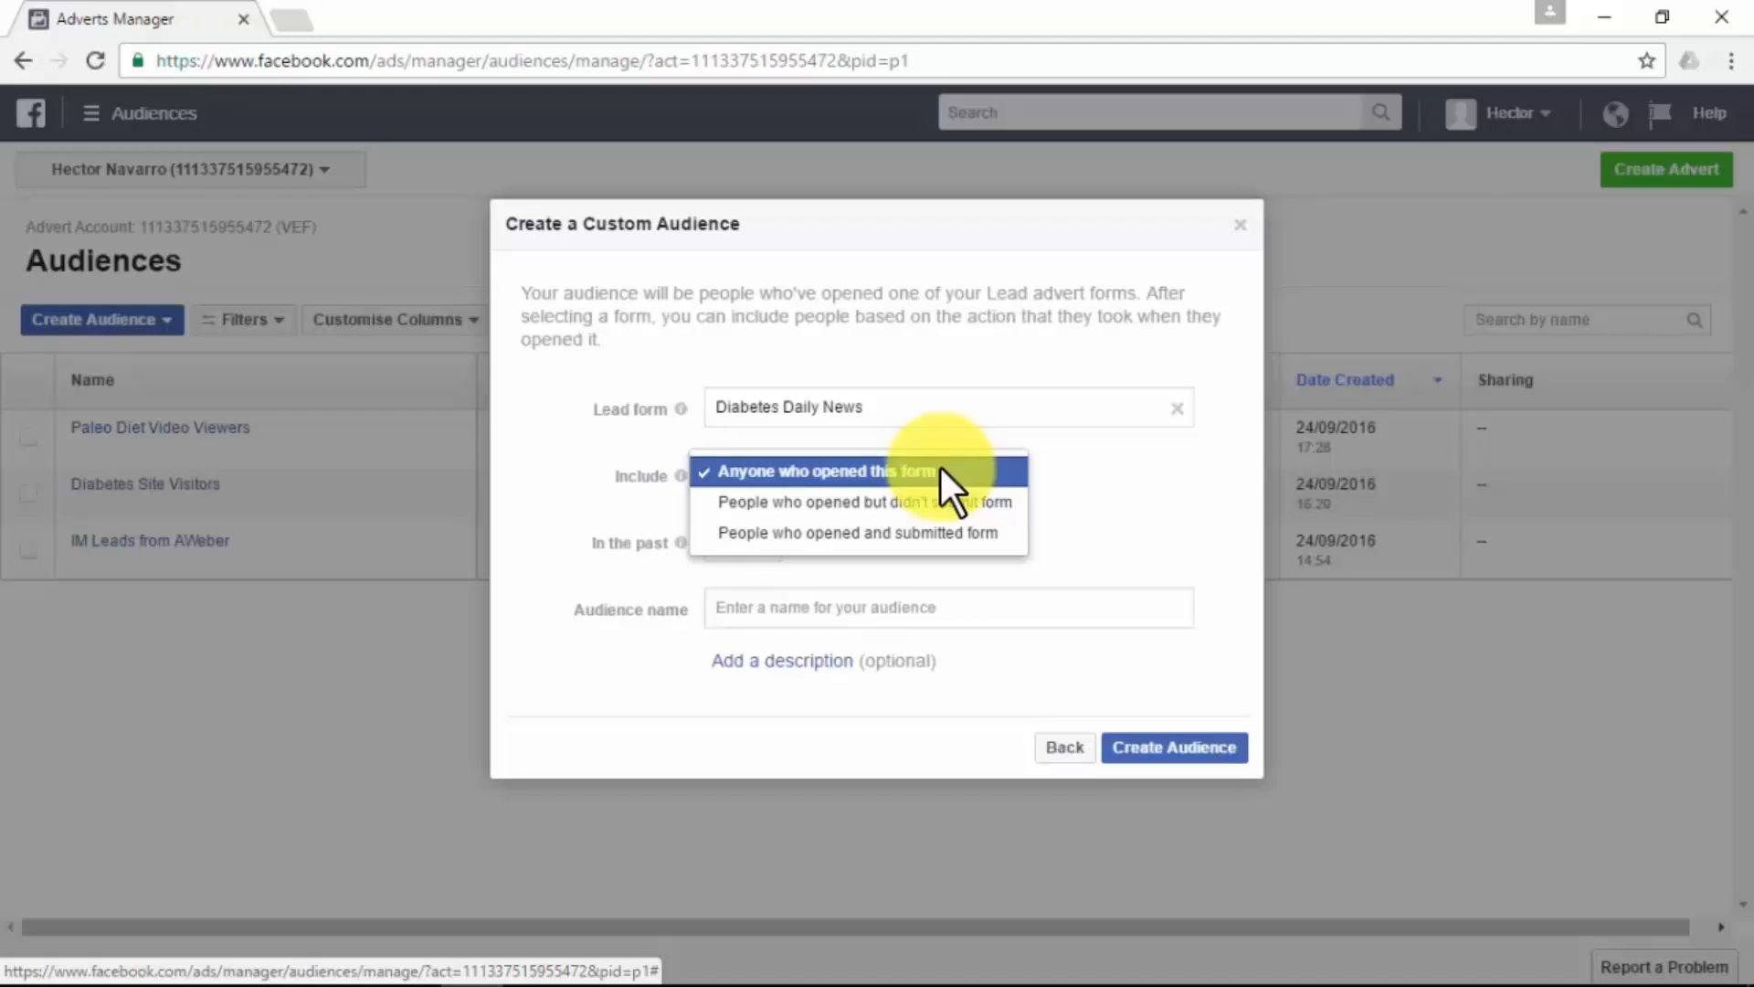
pyautogui.click(957, 501)
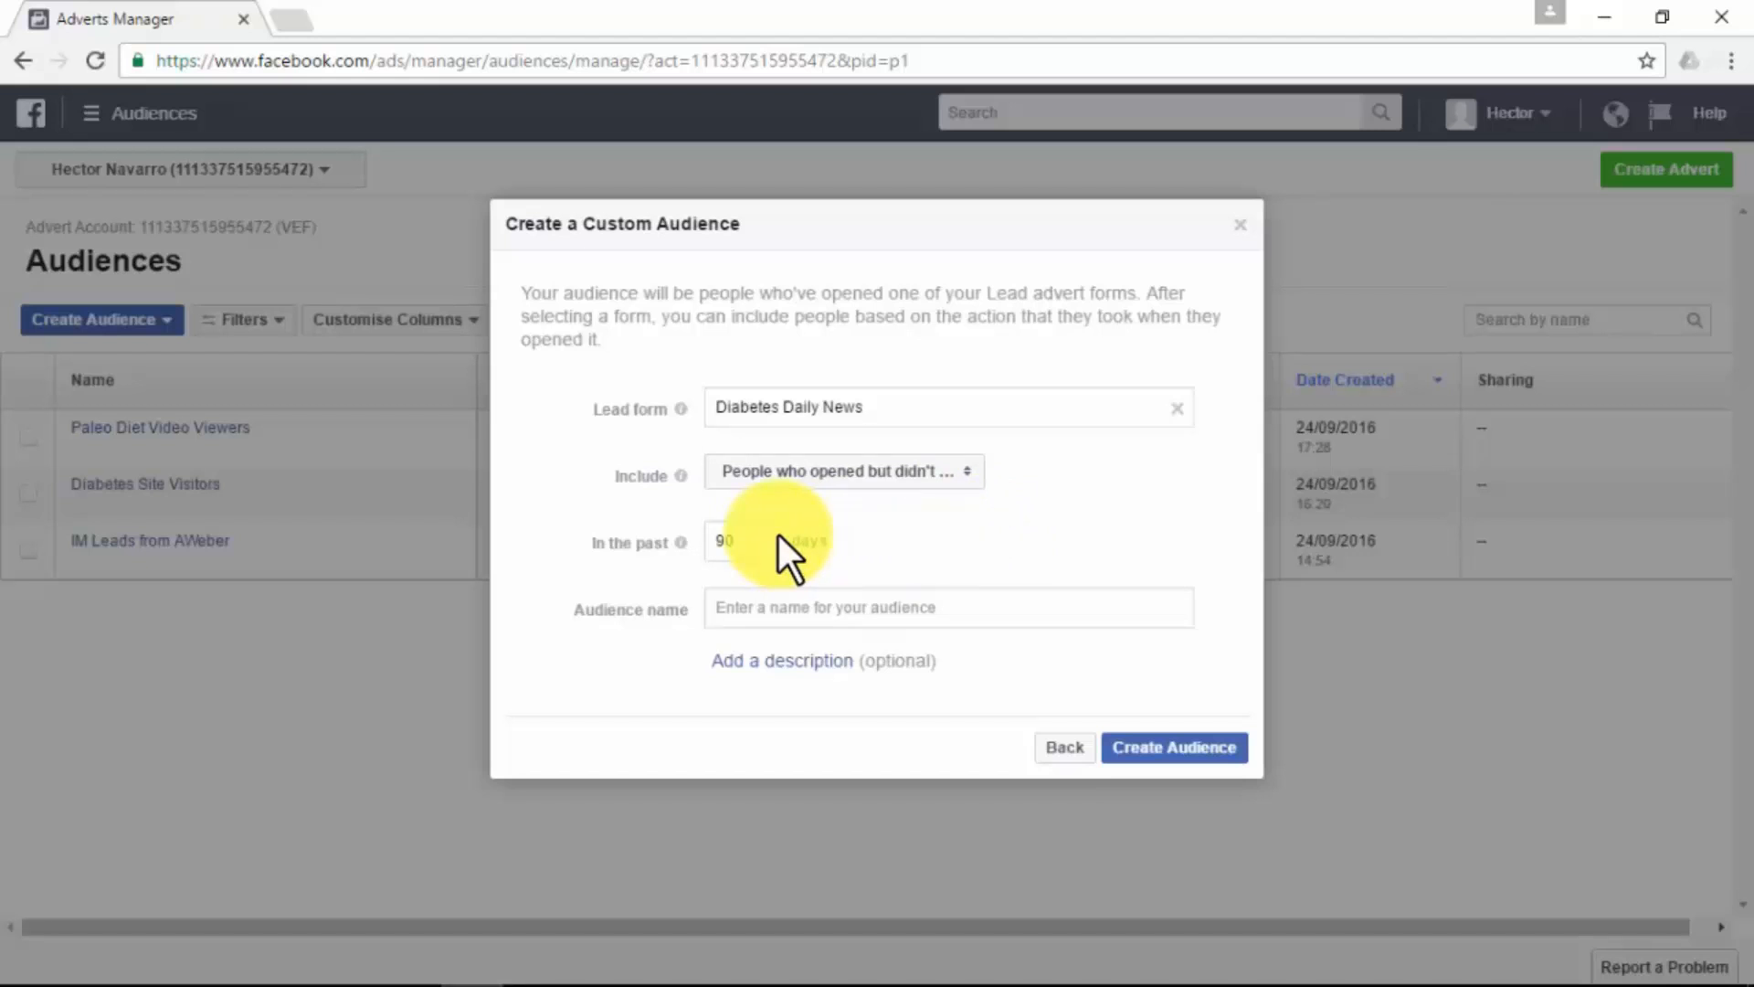
pyautogui.click(793, 606)
pyautogui.write('Diabetes Form')
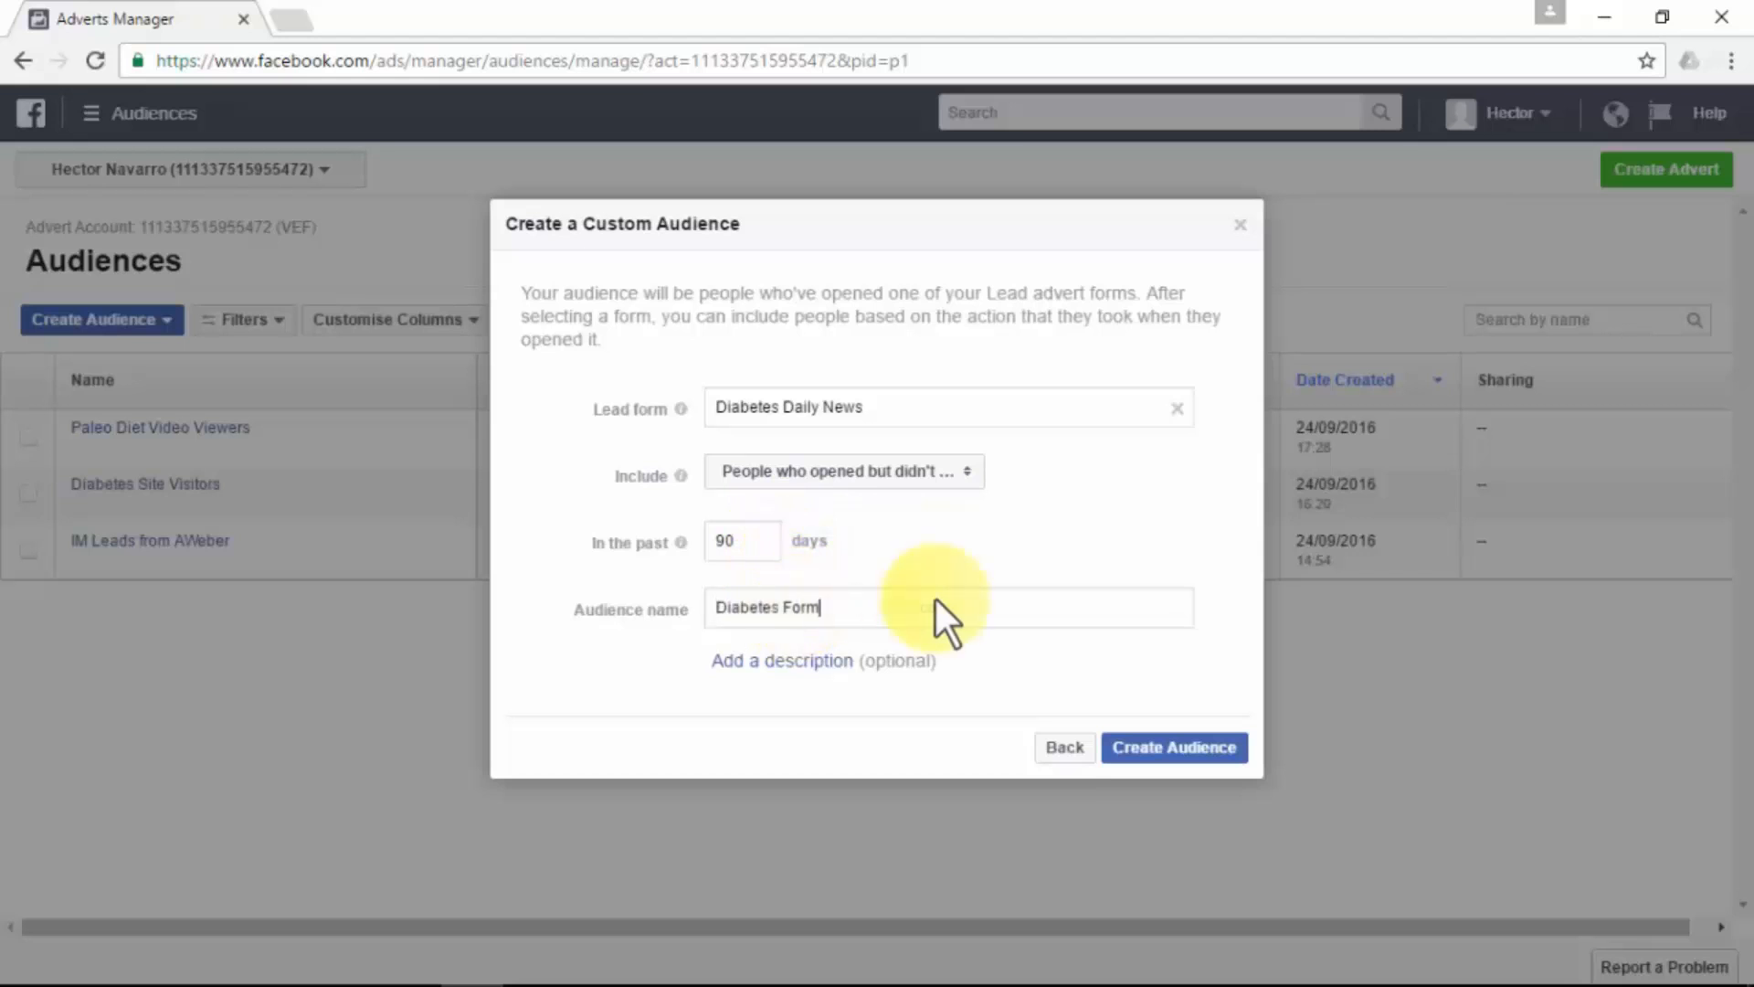
pyautogui.click(1057, 744)
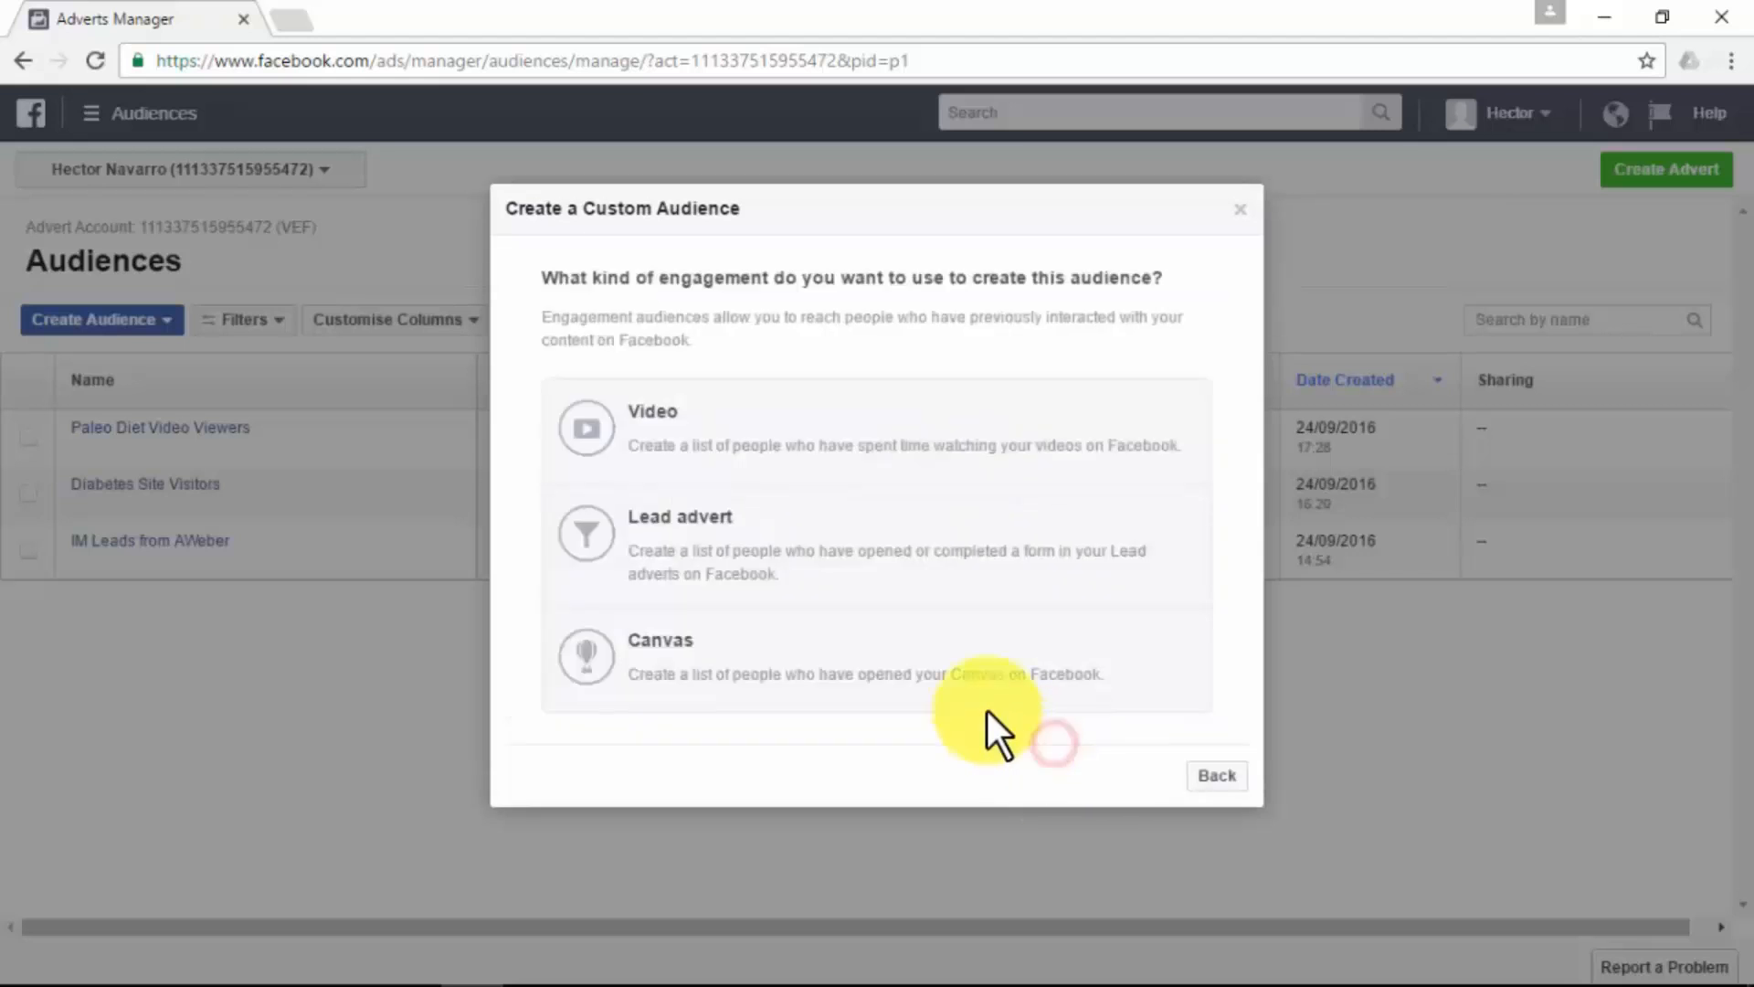
# - Set up a Canvas audience from "Untitled Canvas" for people who clicked any links in it, and close it without creating it
pyautogui.click(776, 673)
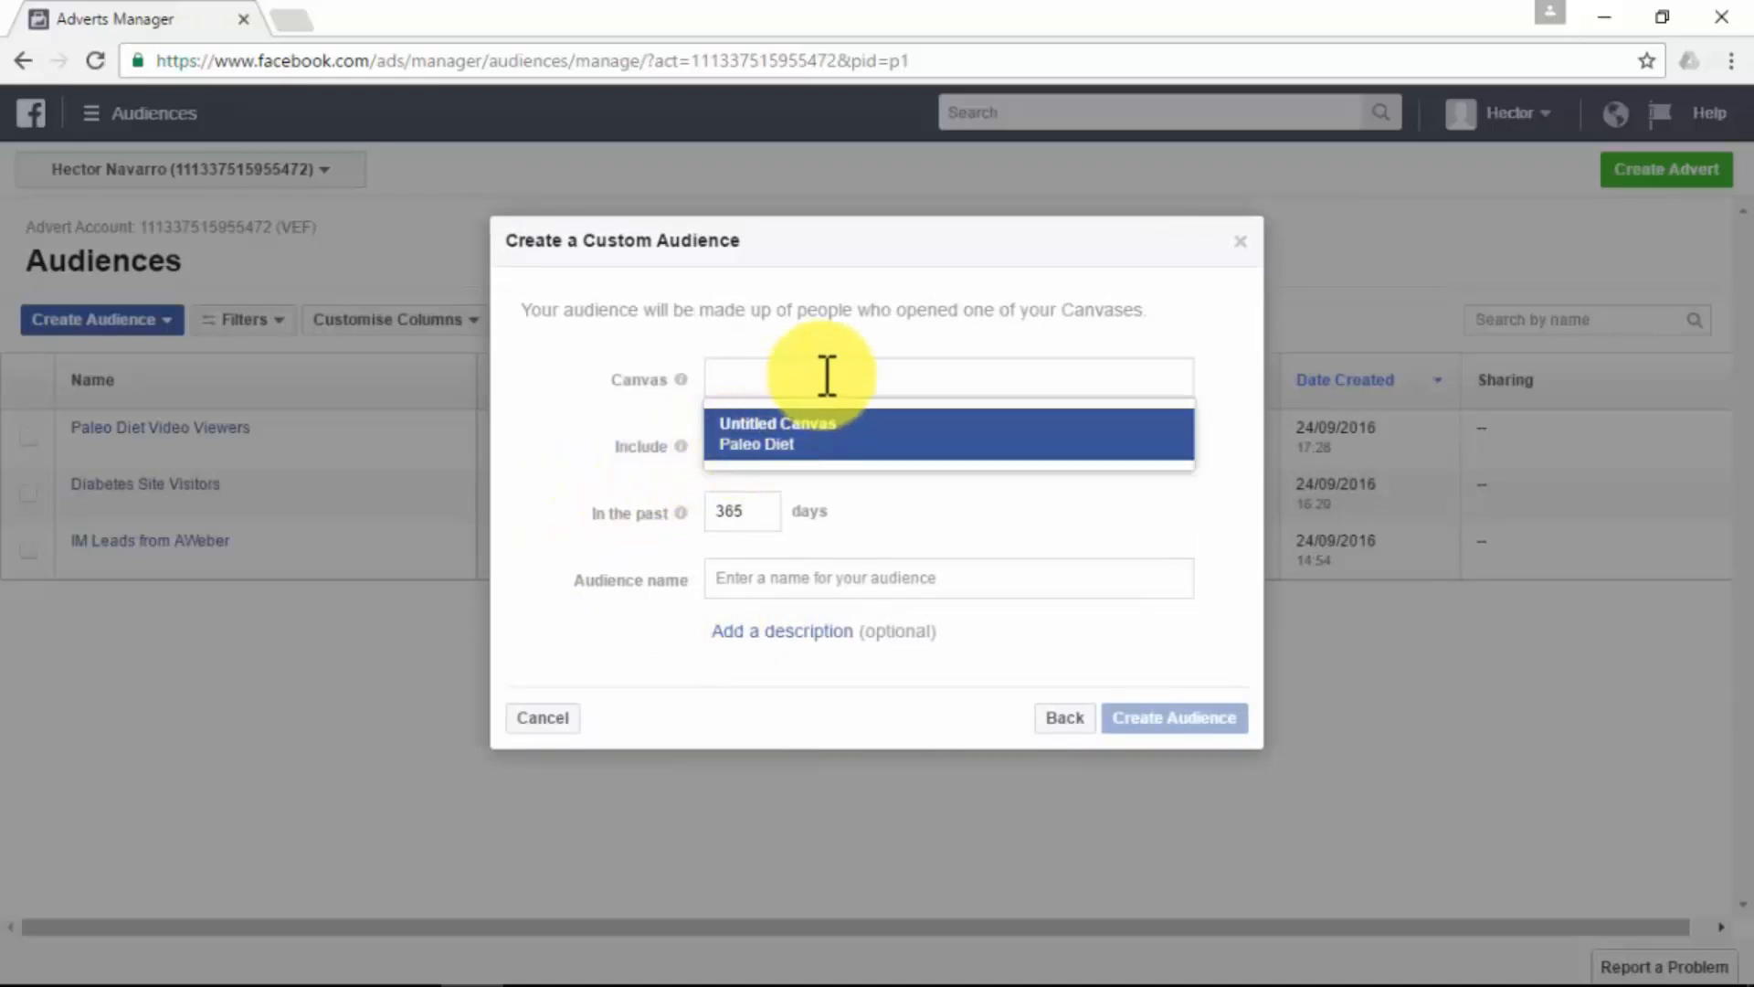
pyautogui.click(827, 427)
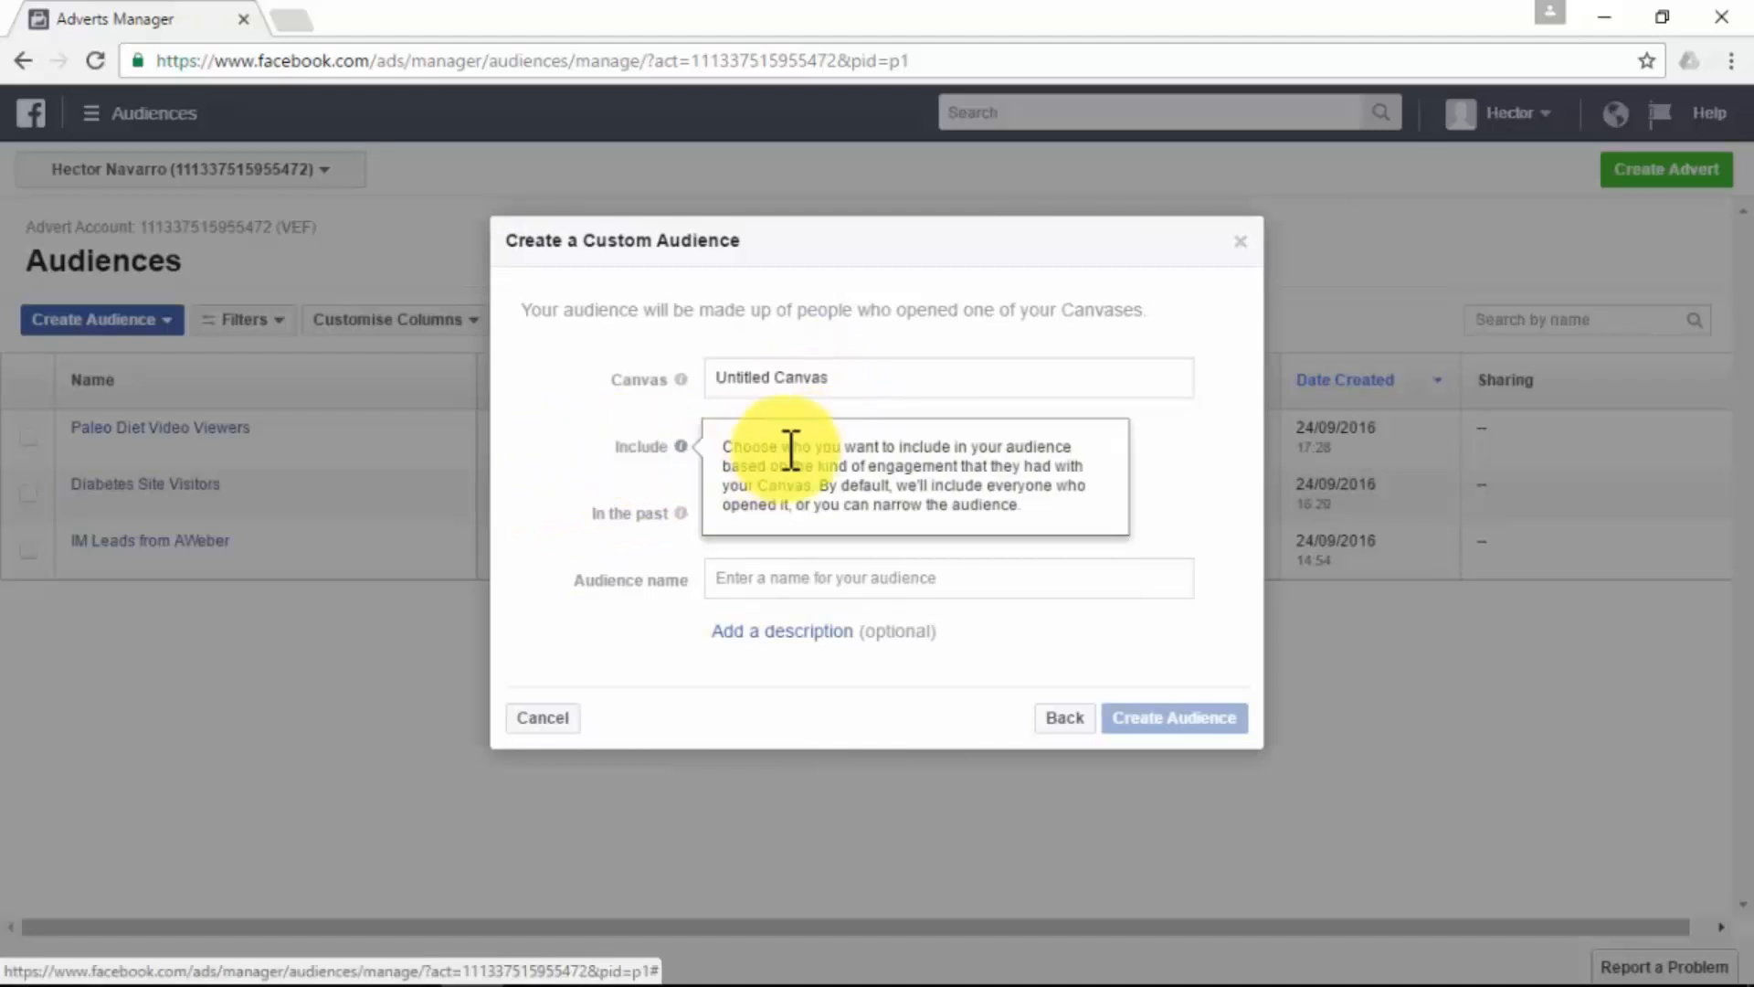
pyautogui.click(926, 449)
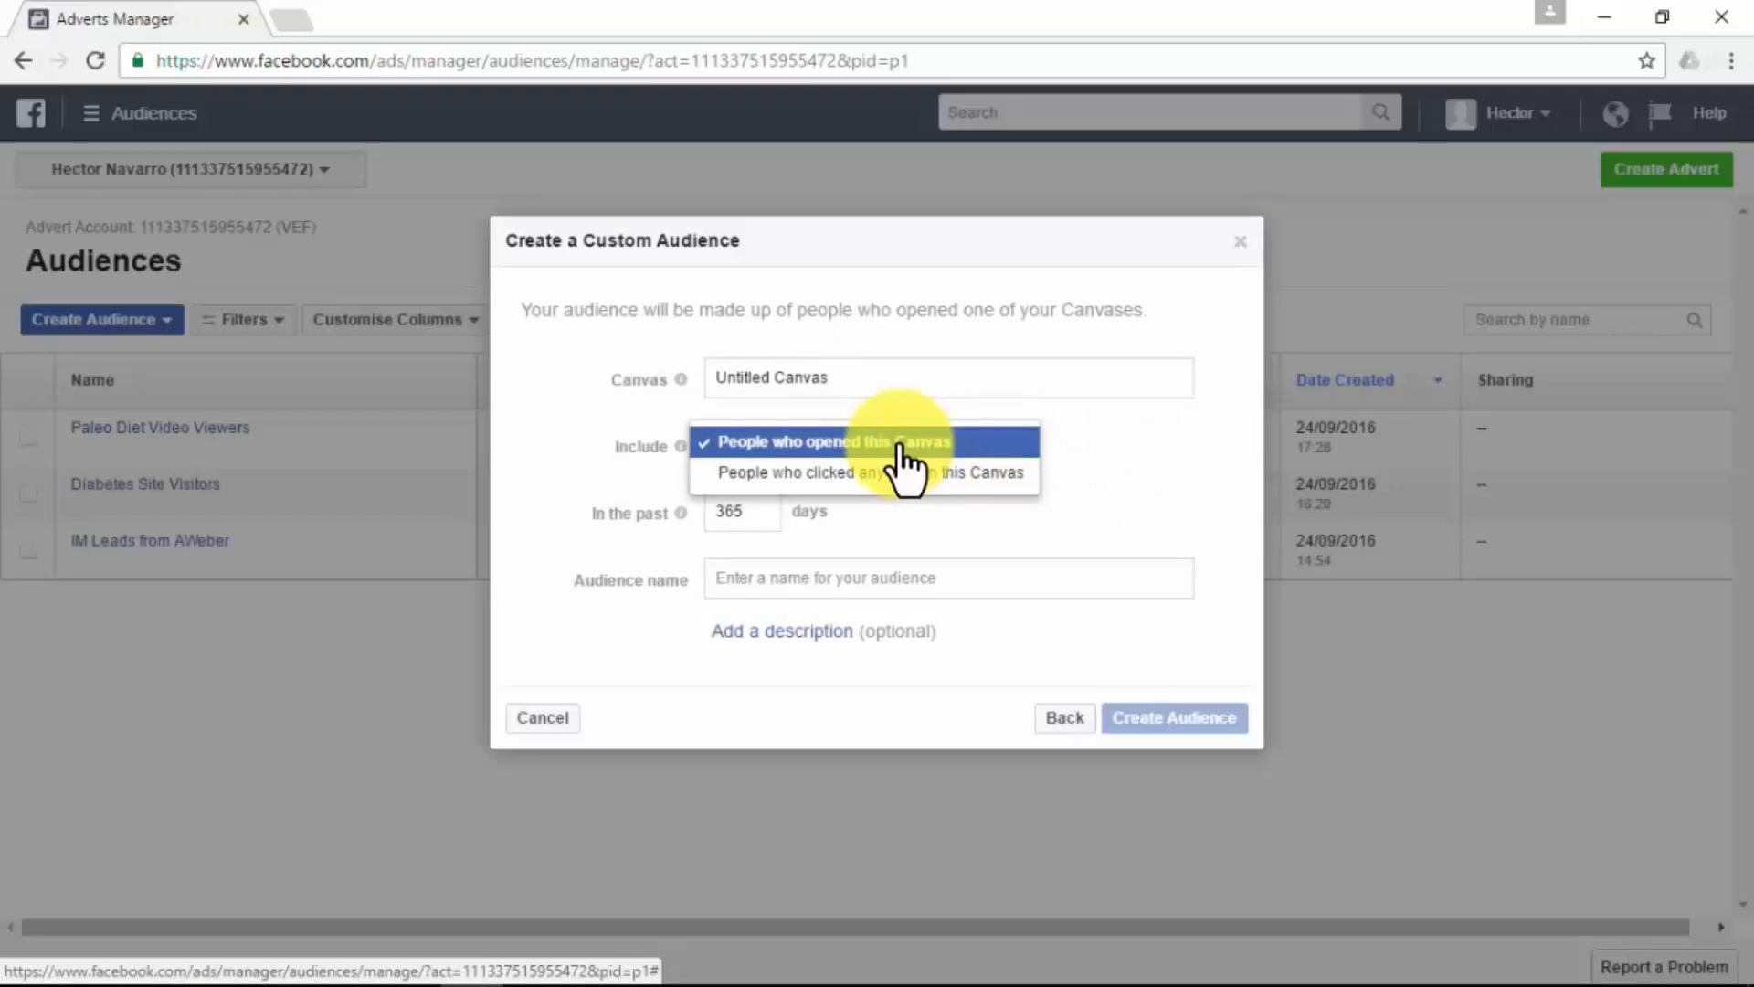
pyautogui.click(1025, 493)
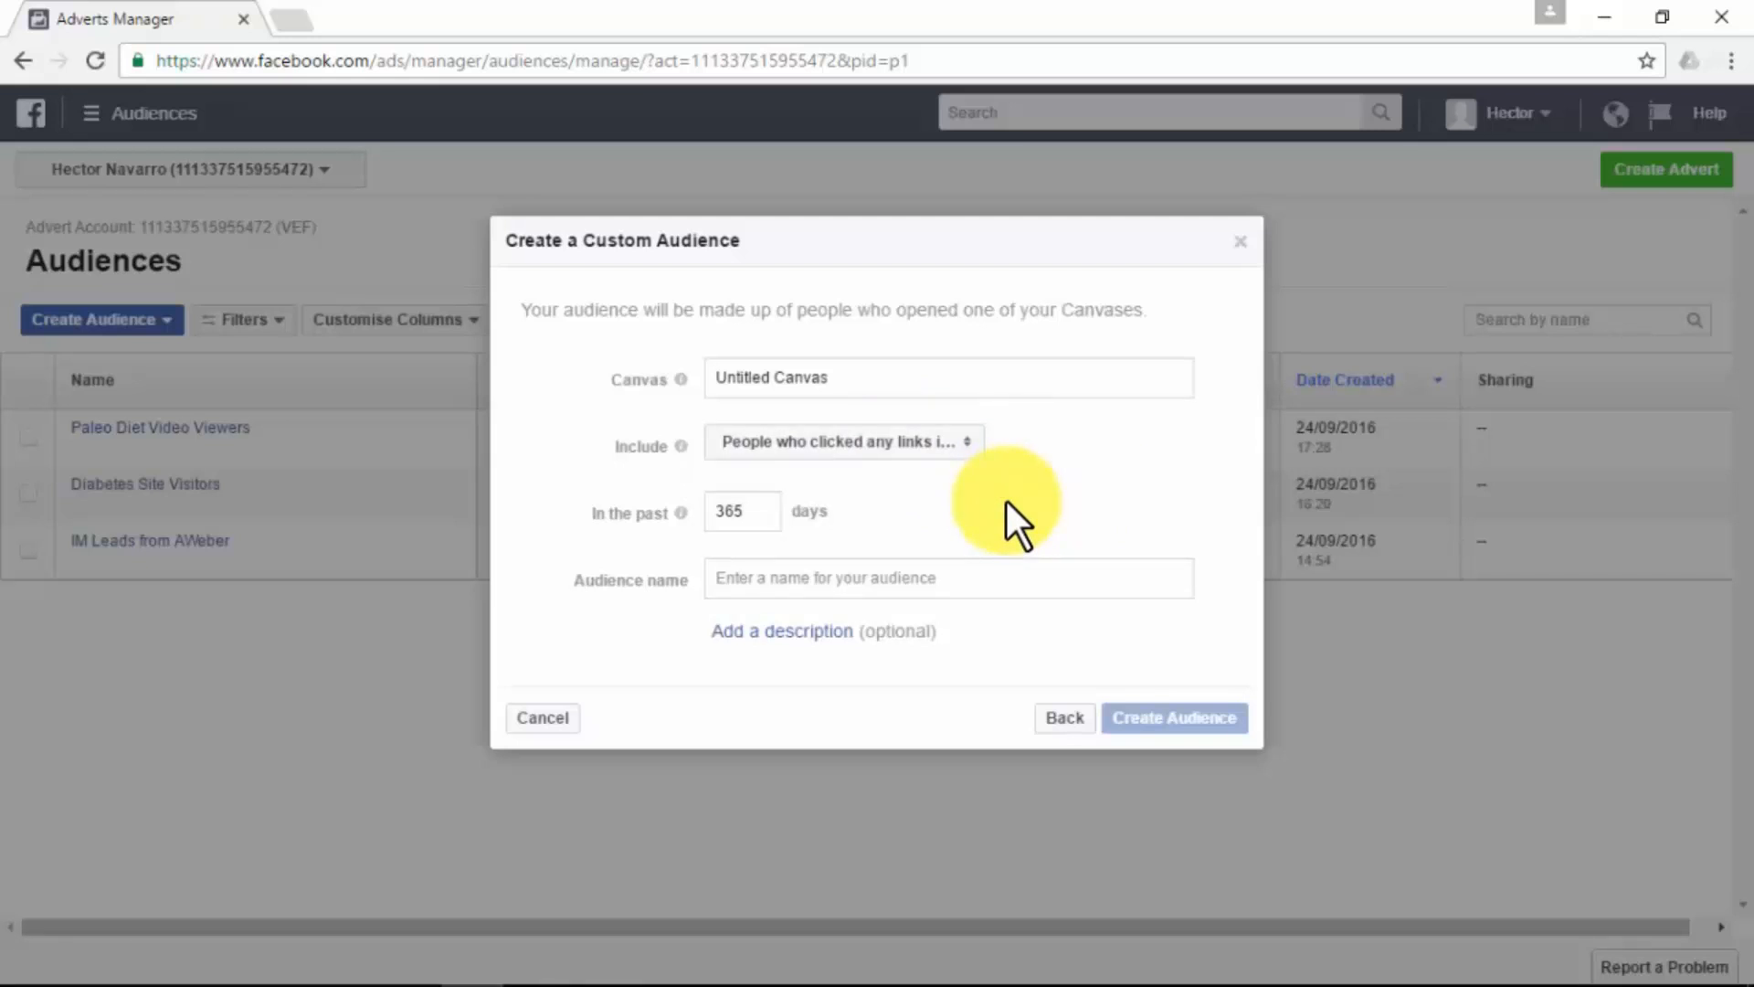
pyautogui.click(863, 579)
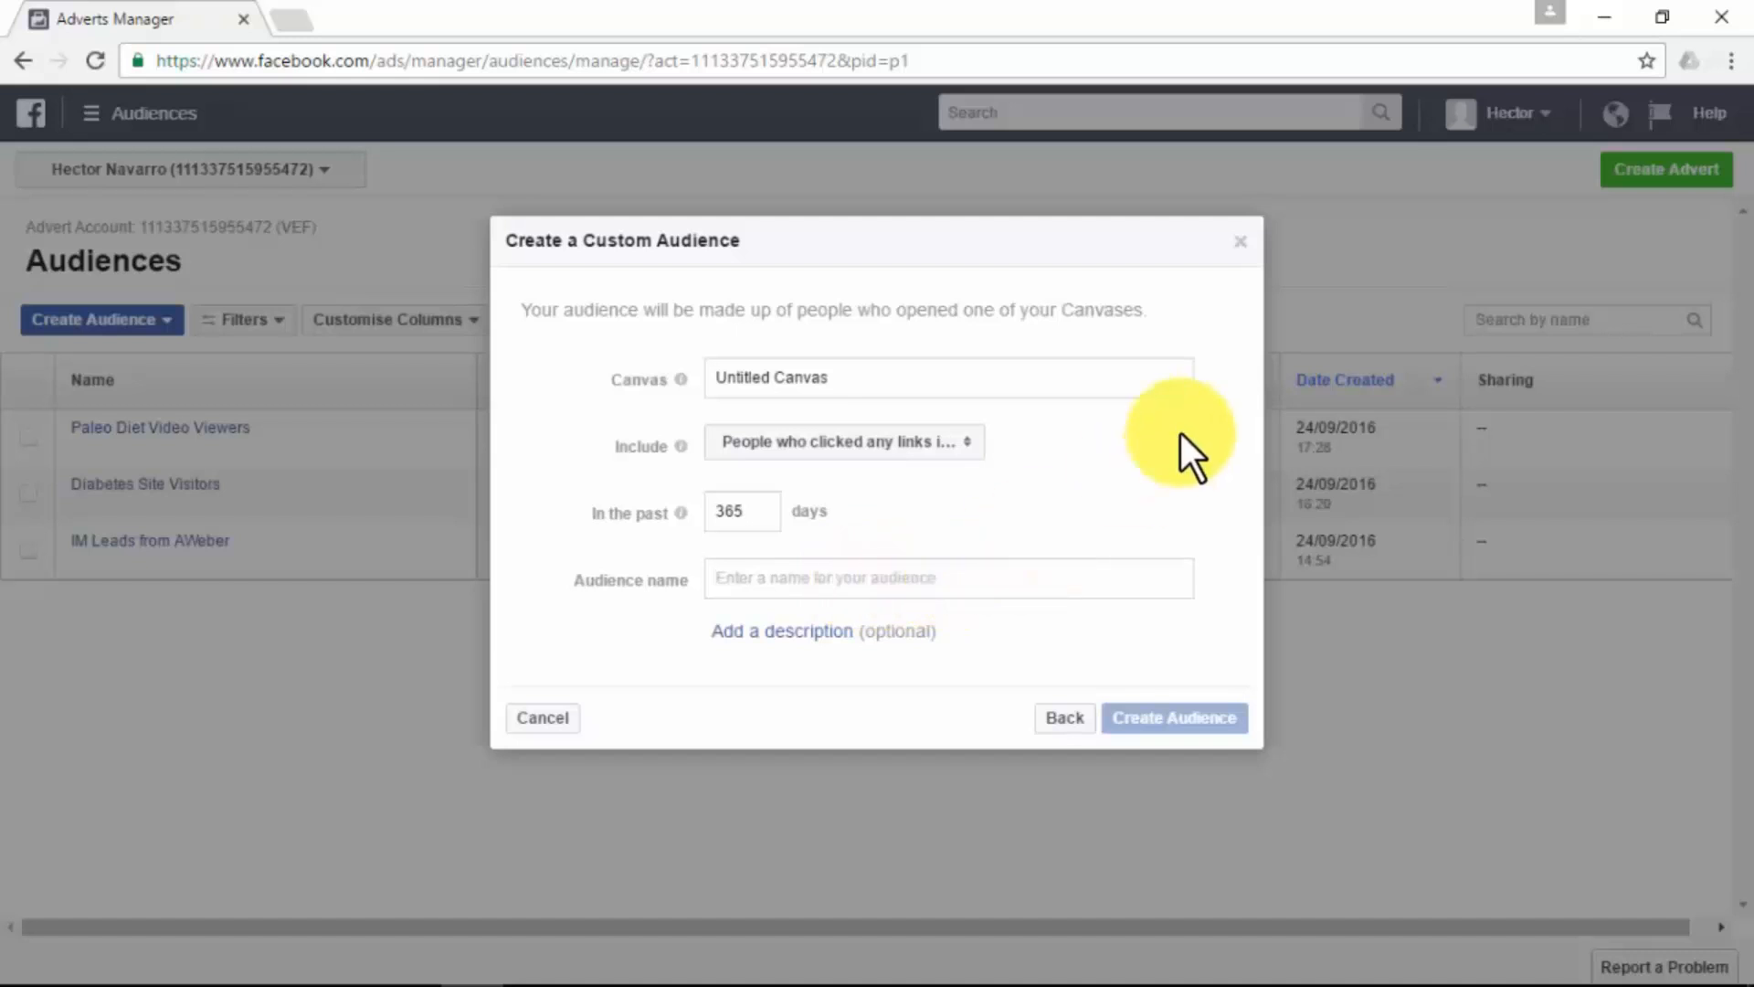
pyautogui.click(1245, 243)
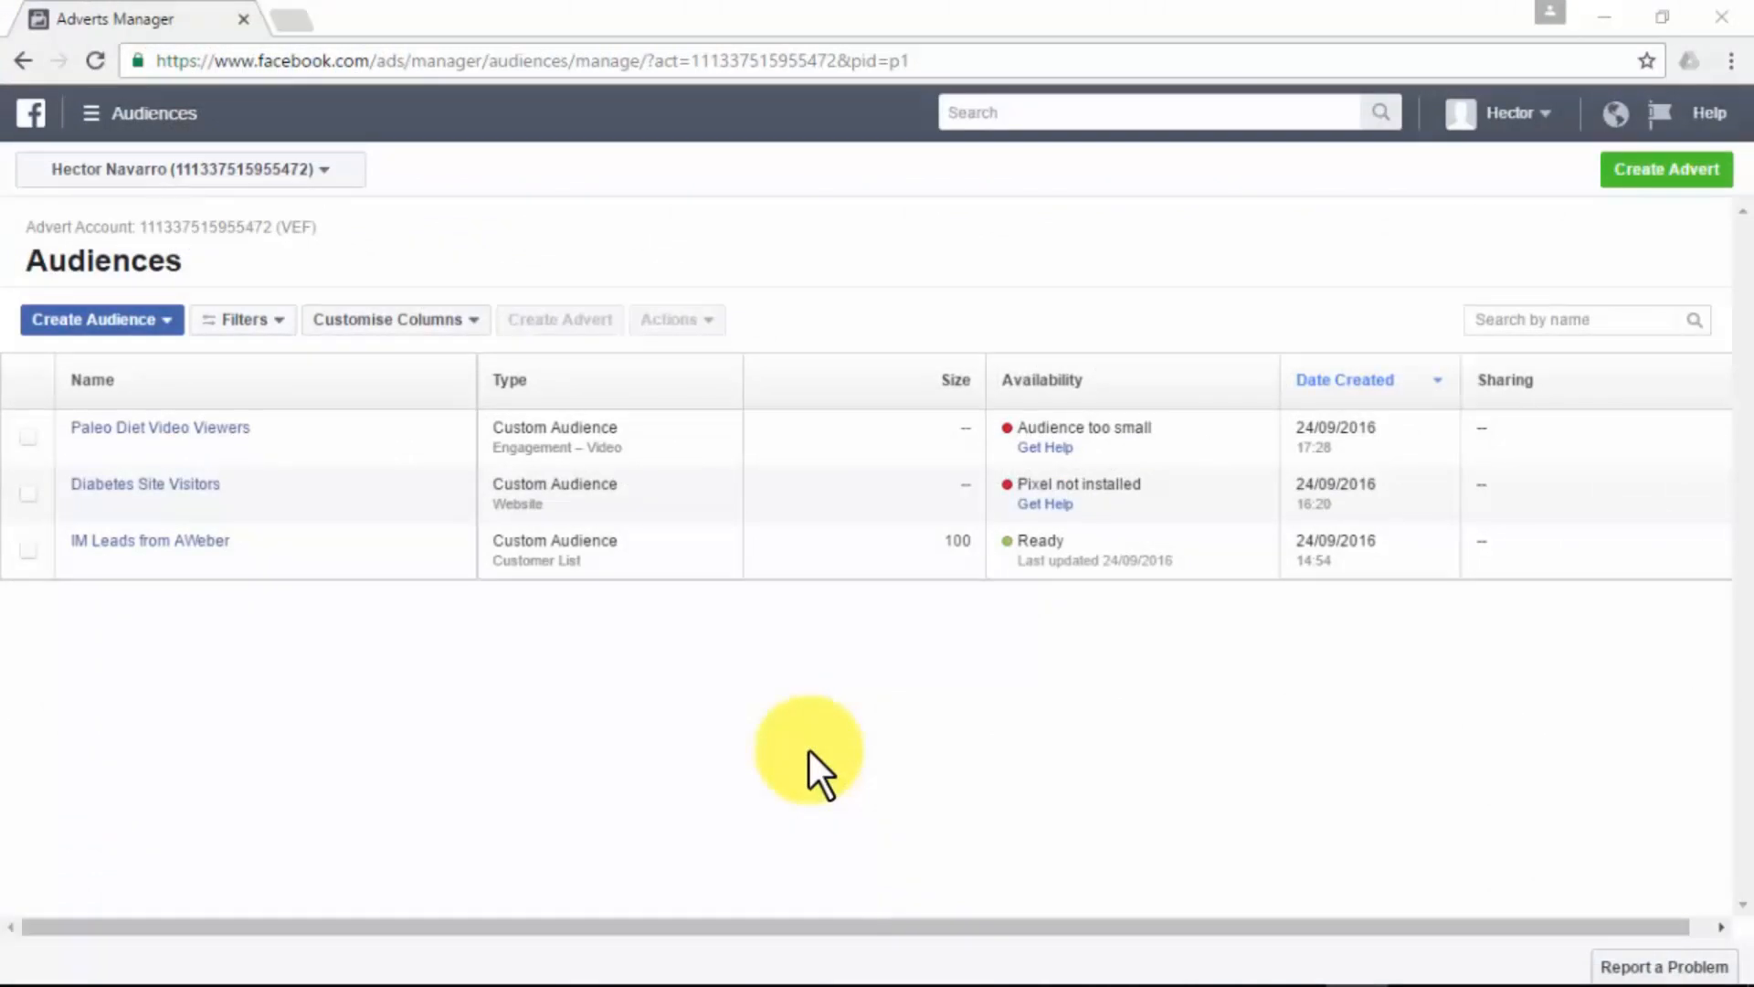
# - Start a lookalike audience with the Paleo Diet page as its source
pyautogui.click(159, 317)
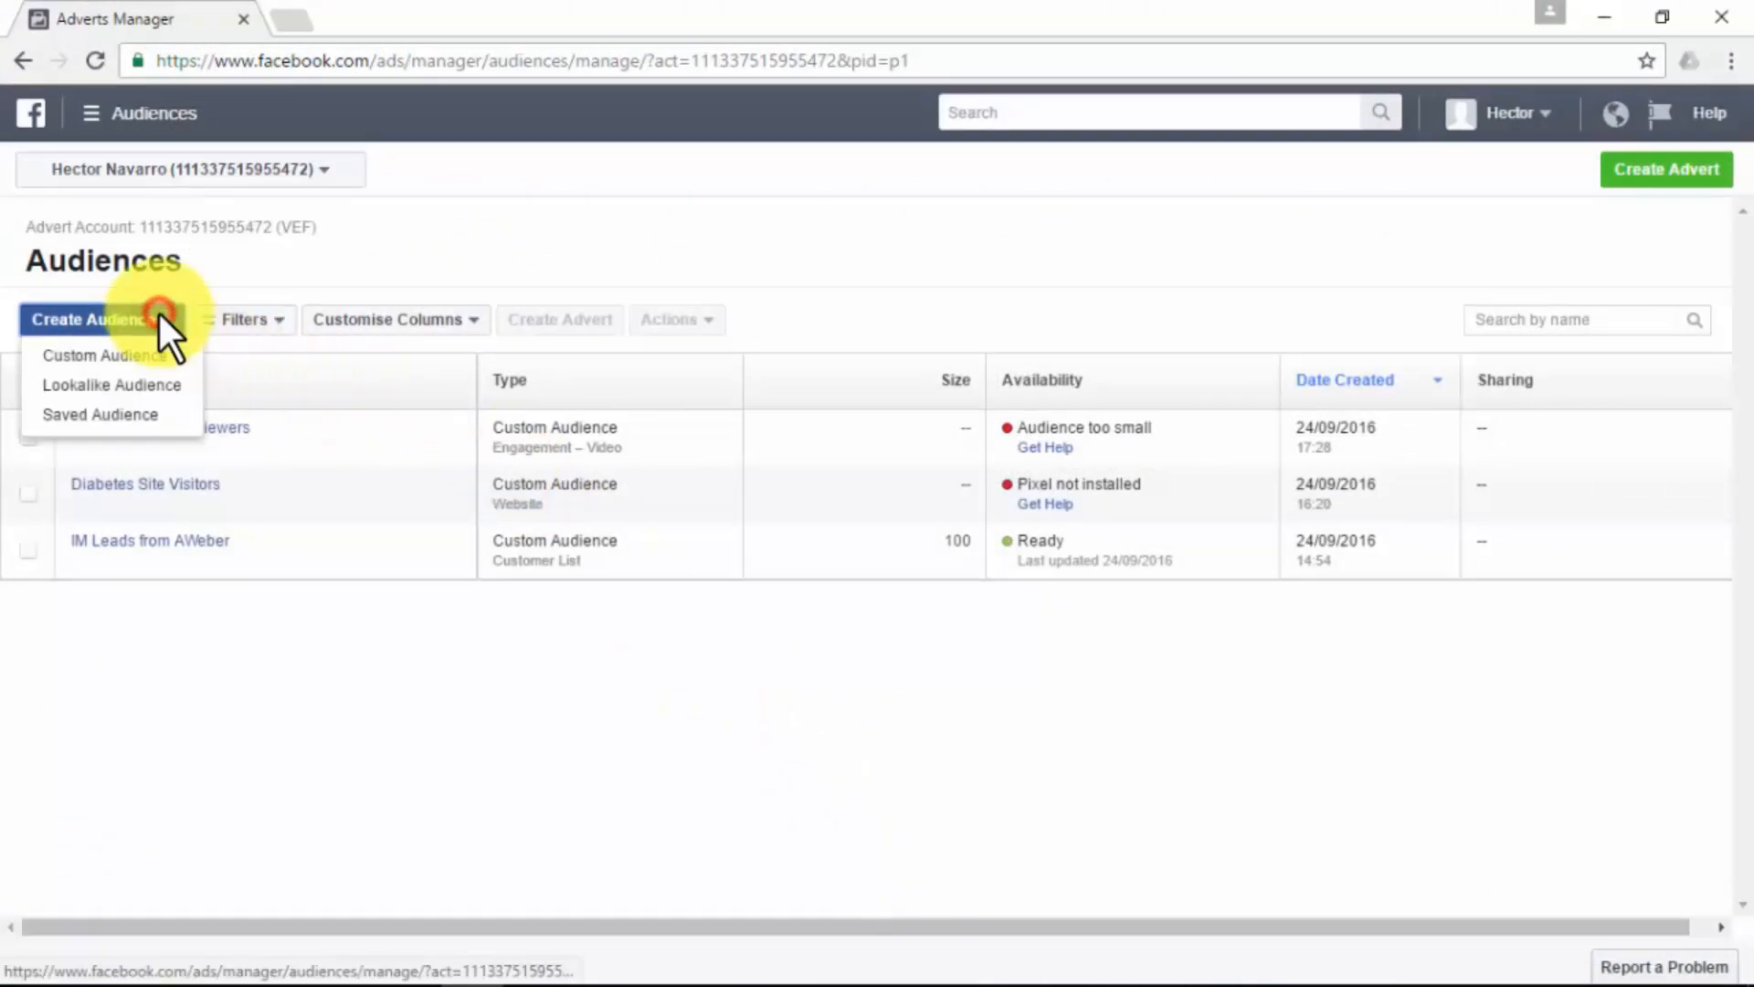
pyautogui.click(133, 387)
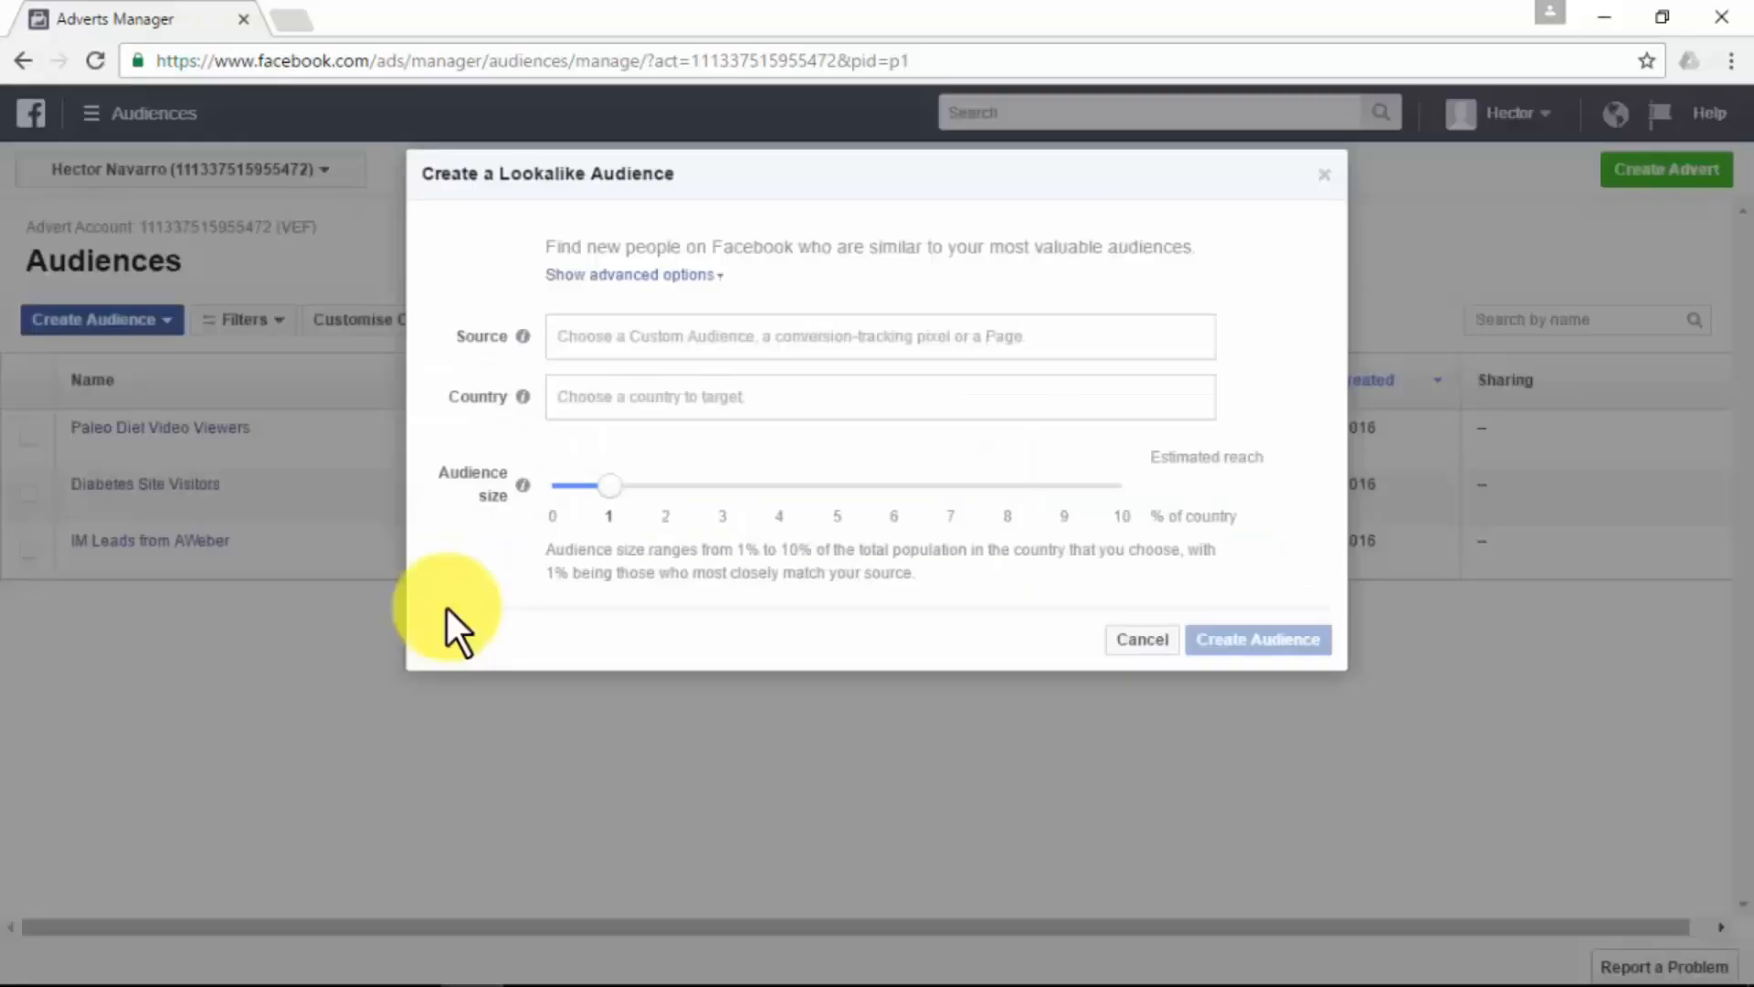
pyautogui.click(676, 343)
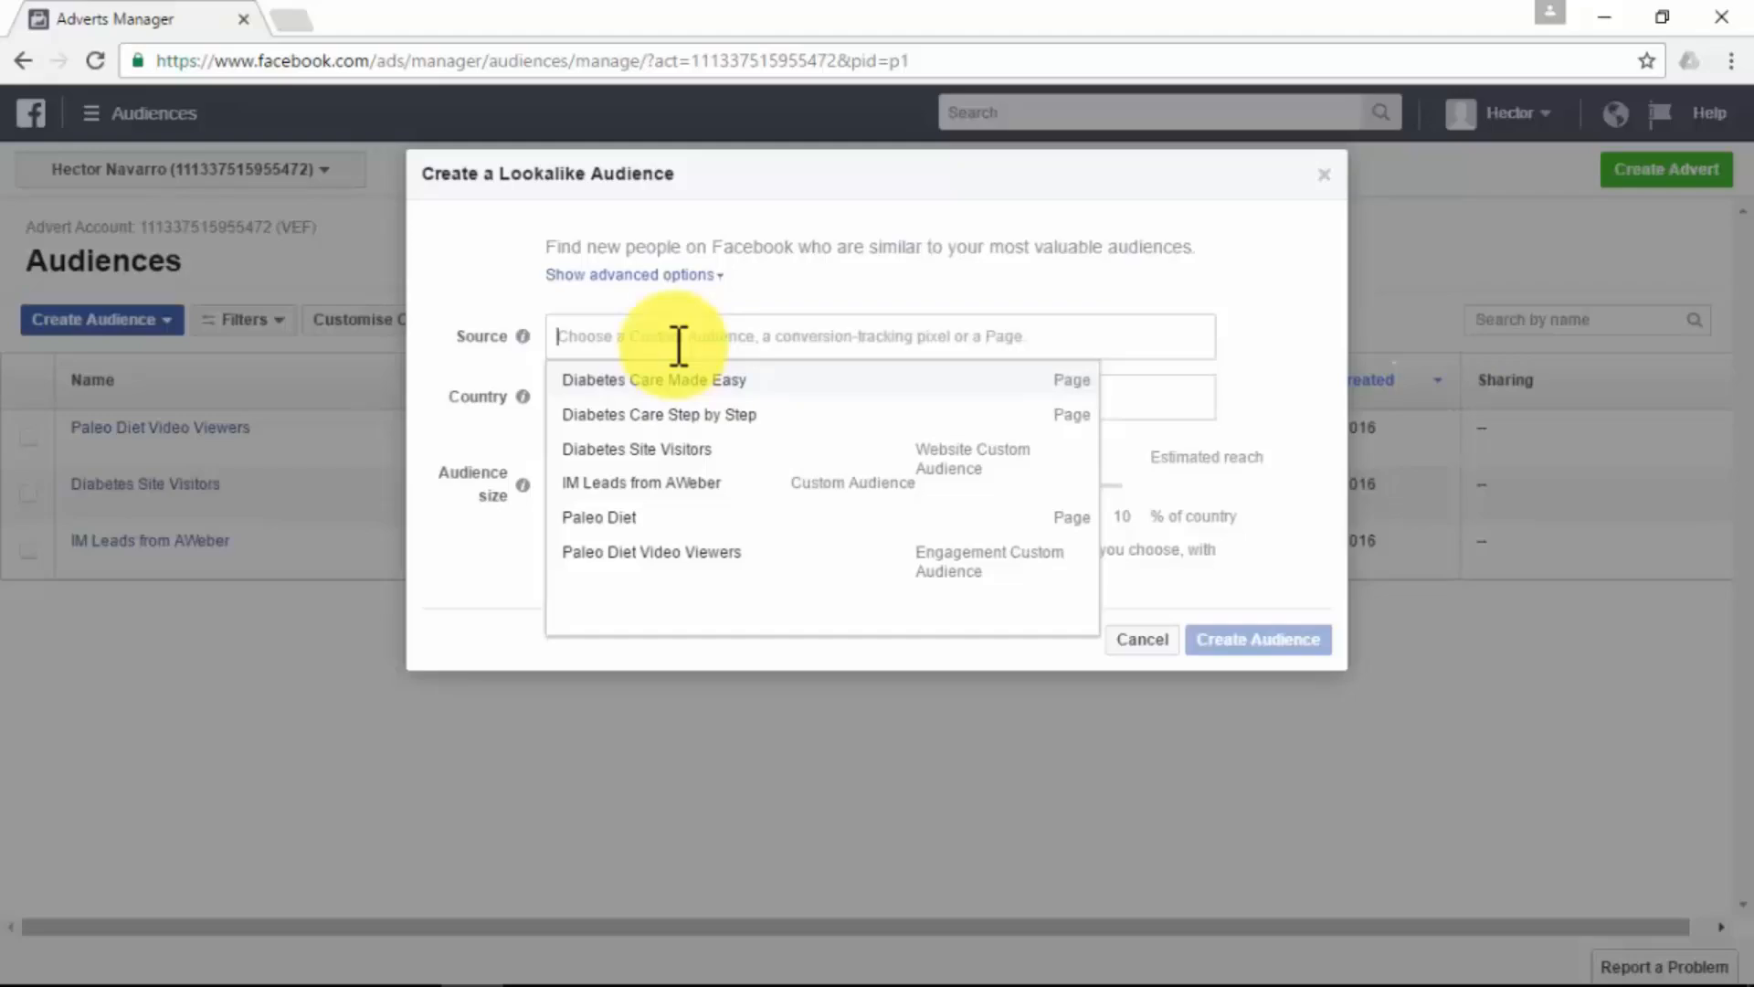
pyautogui.click(638, 518)
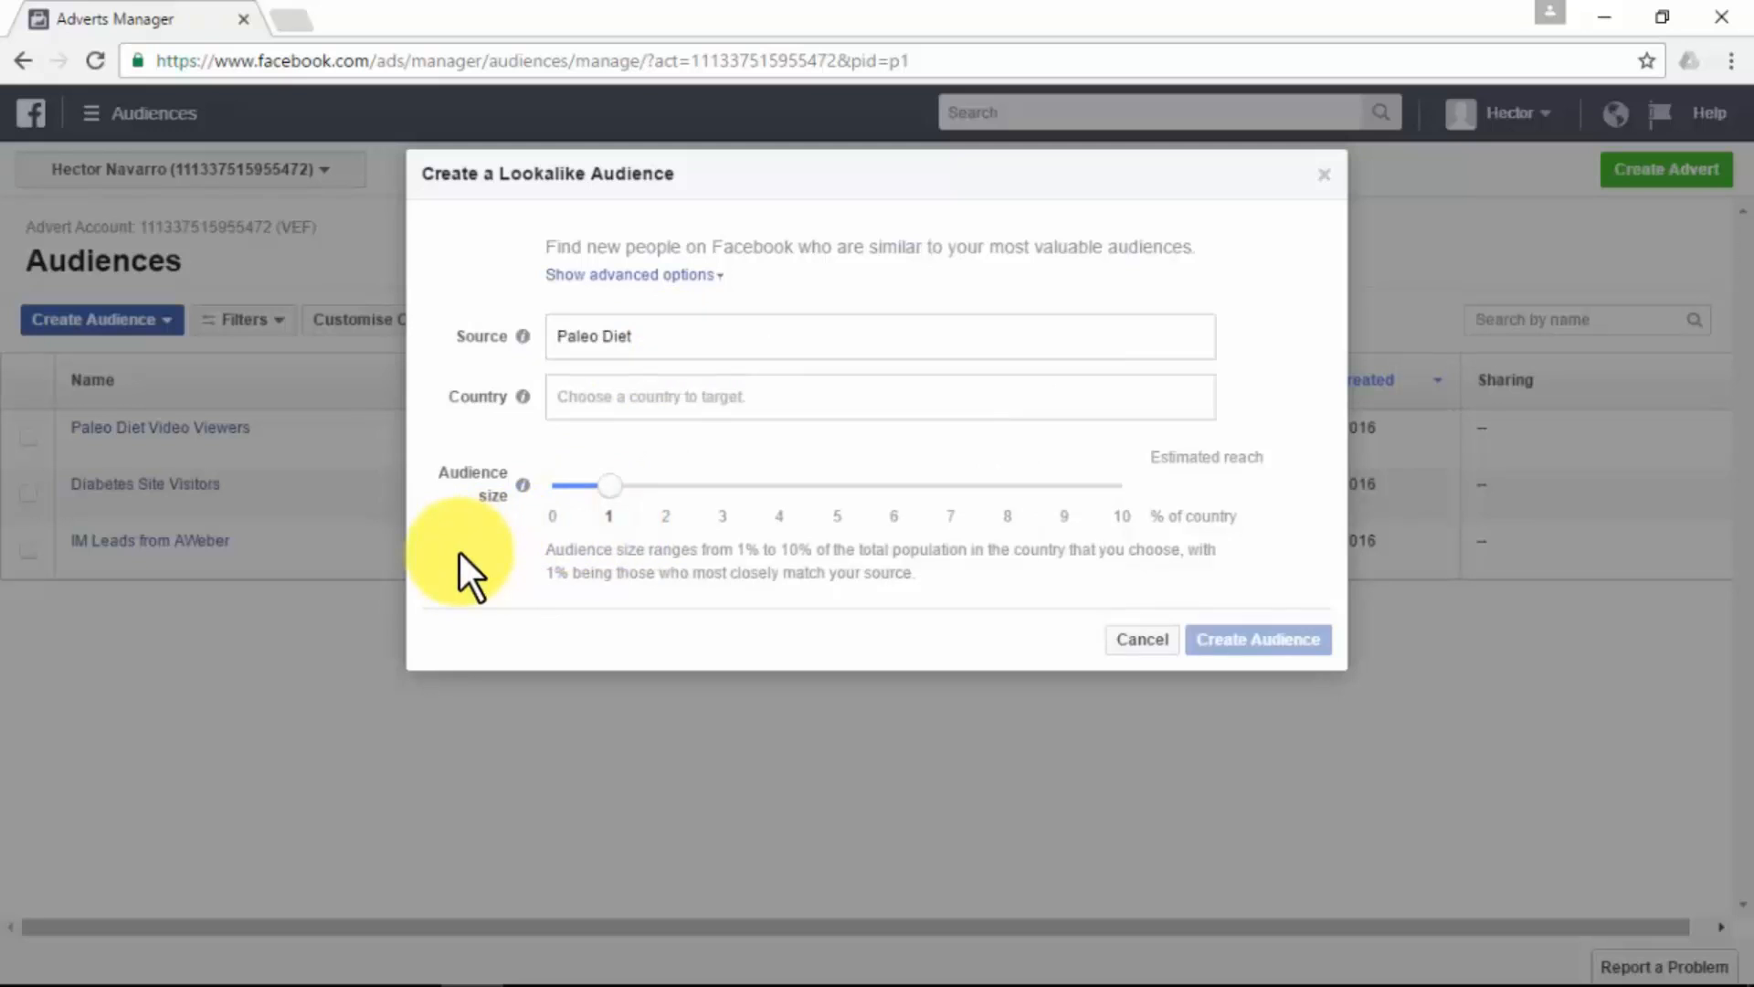
# - Set the lookalike audience's country to United States (US) and create it at the default 1% audience size
pyautogui.click(652, 398)
pyautogui.scroll(-5, 666, 567)
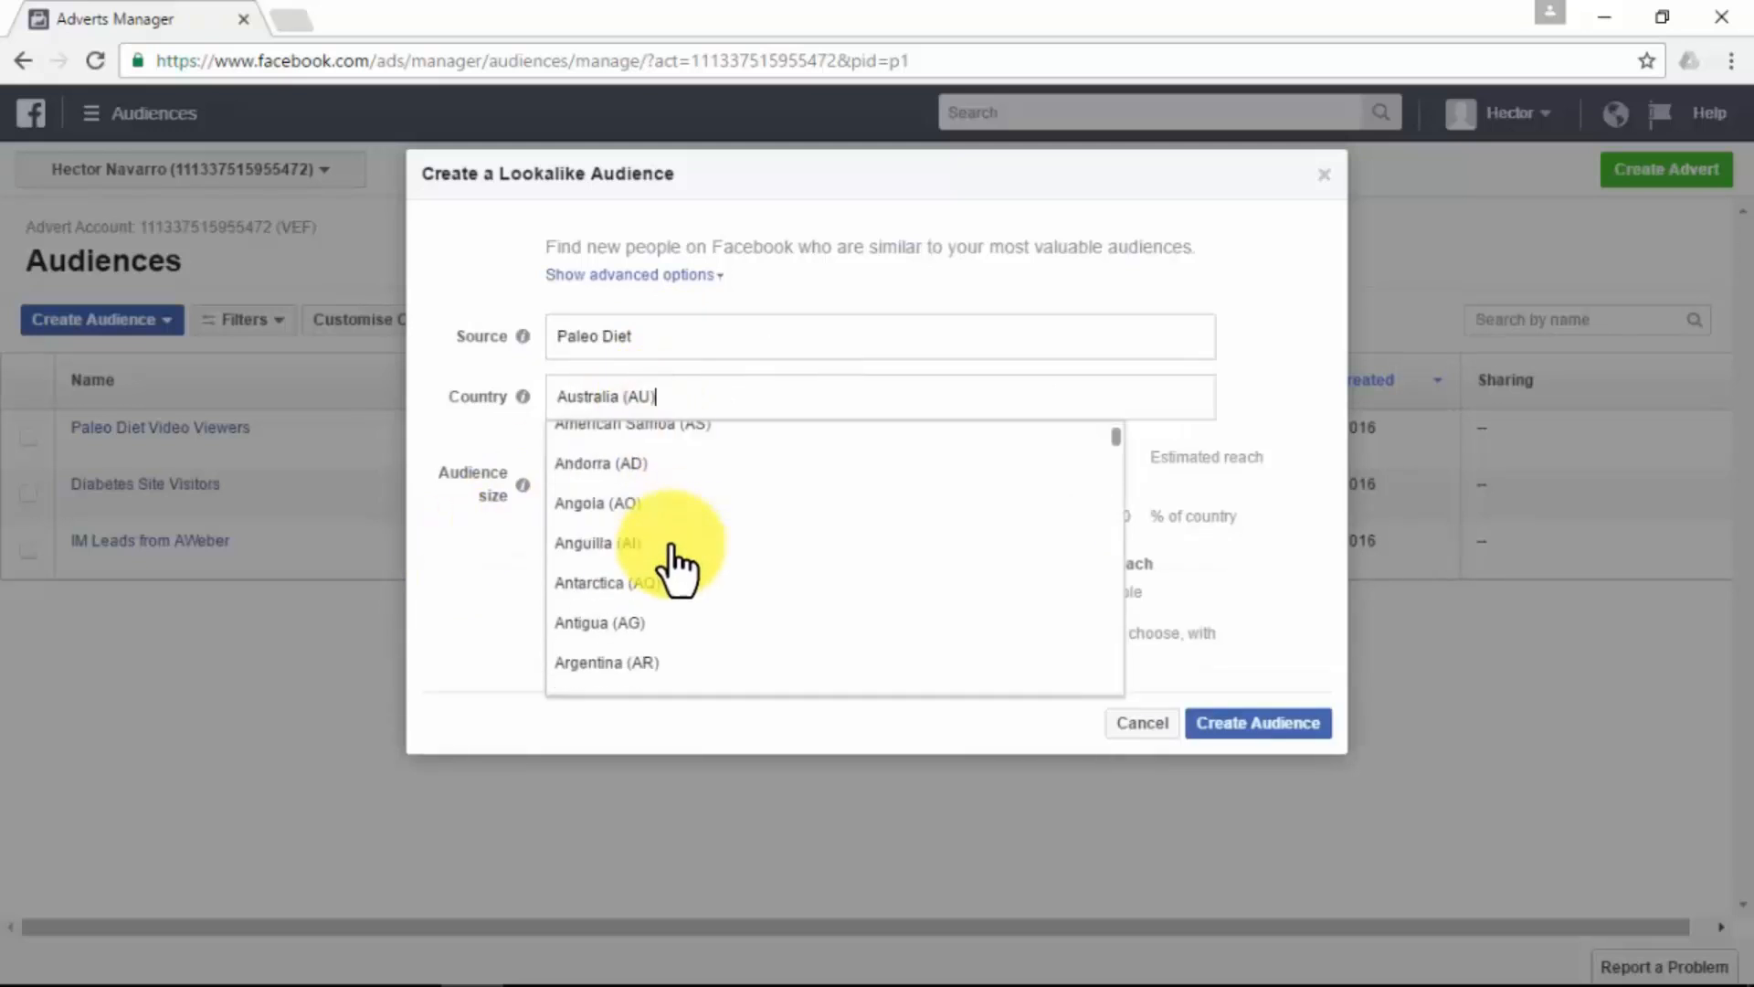
pyautogui.moveTo(1111, 449); pyautogui.dragTo(1111, 728)
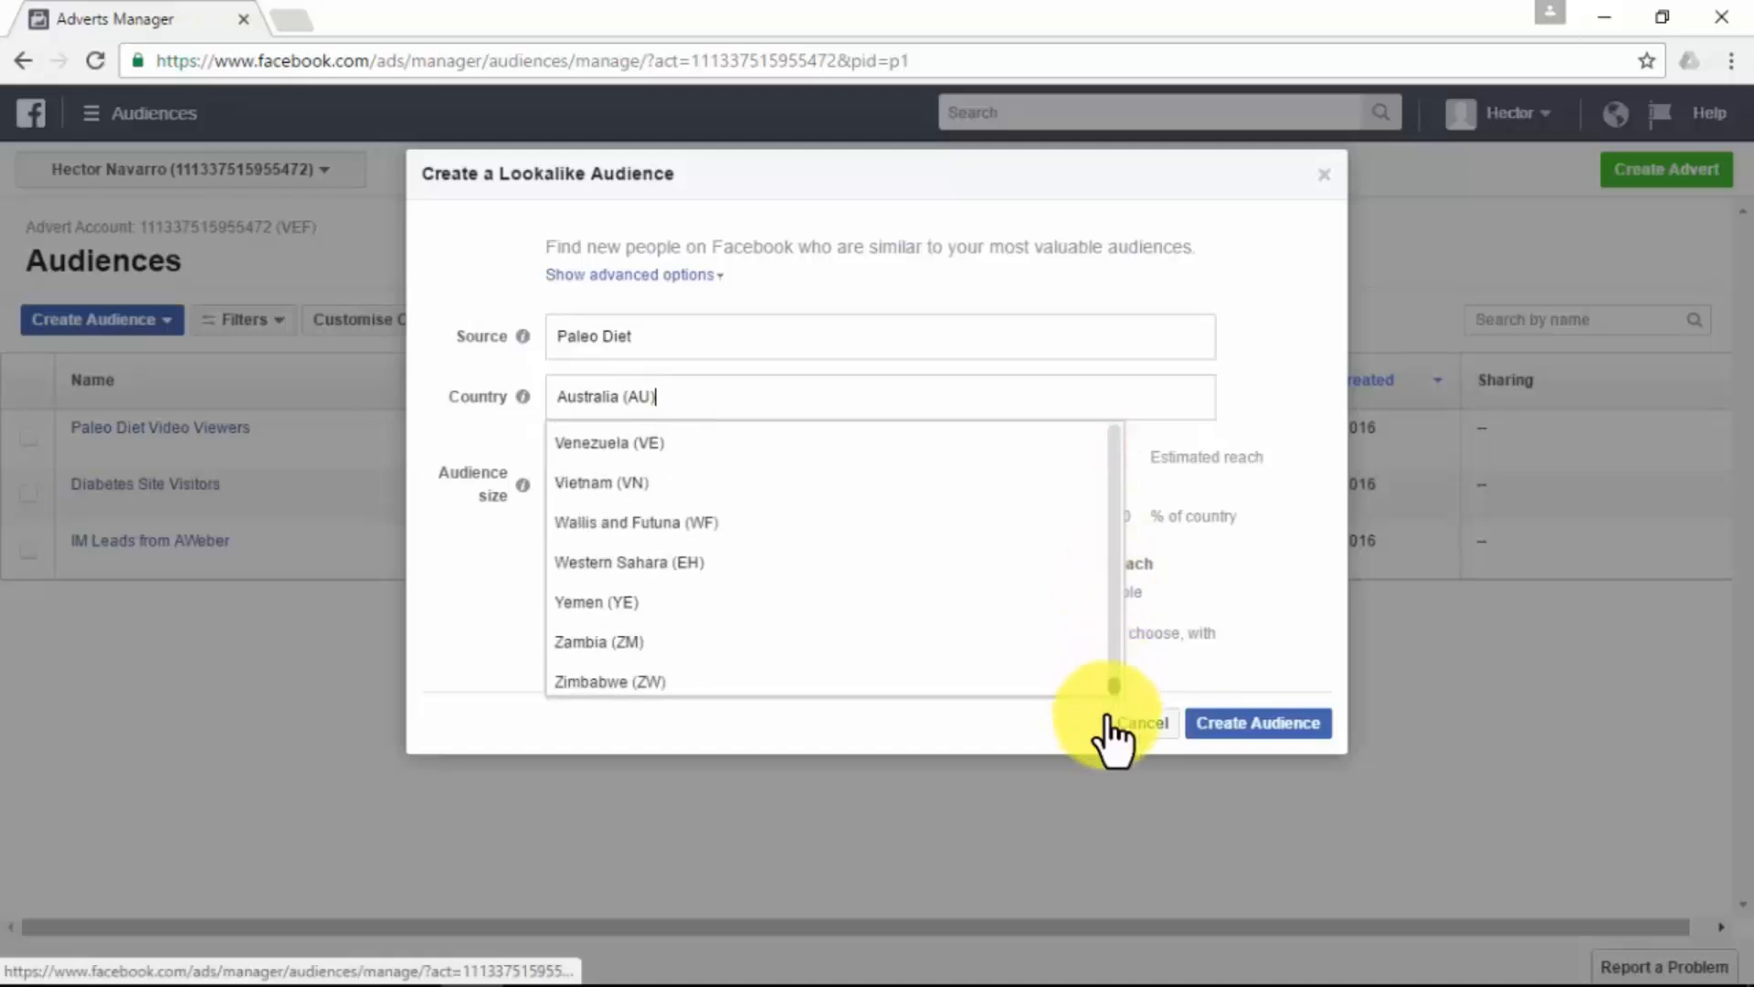
pyautogui.scroll(3, 690, 571)
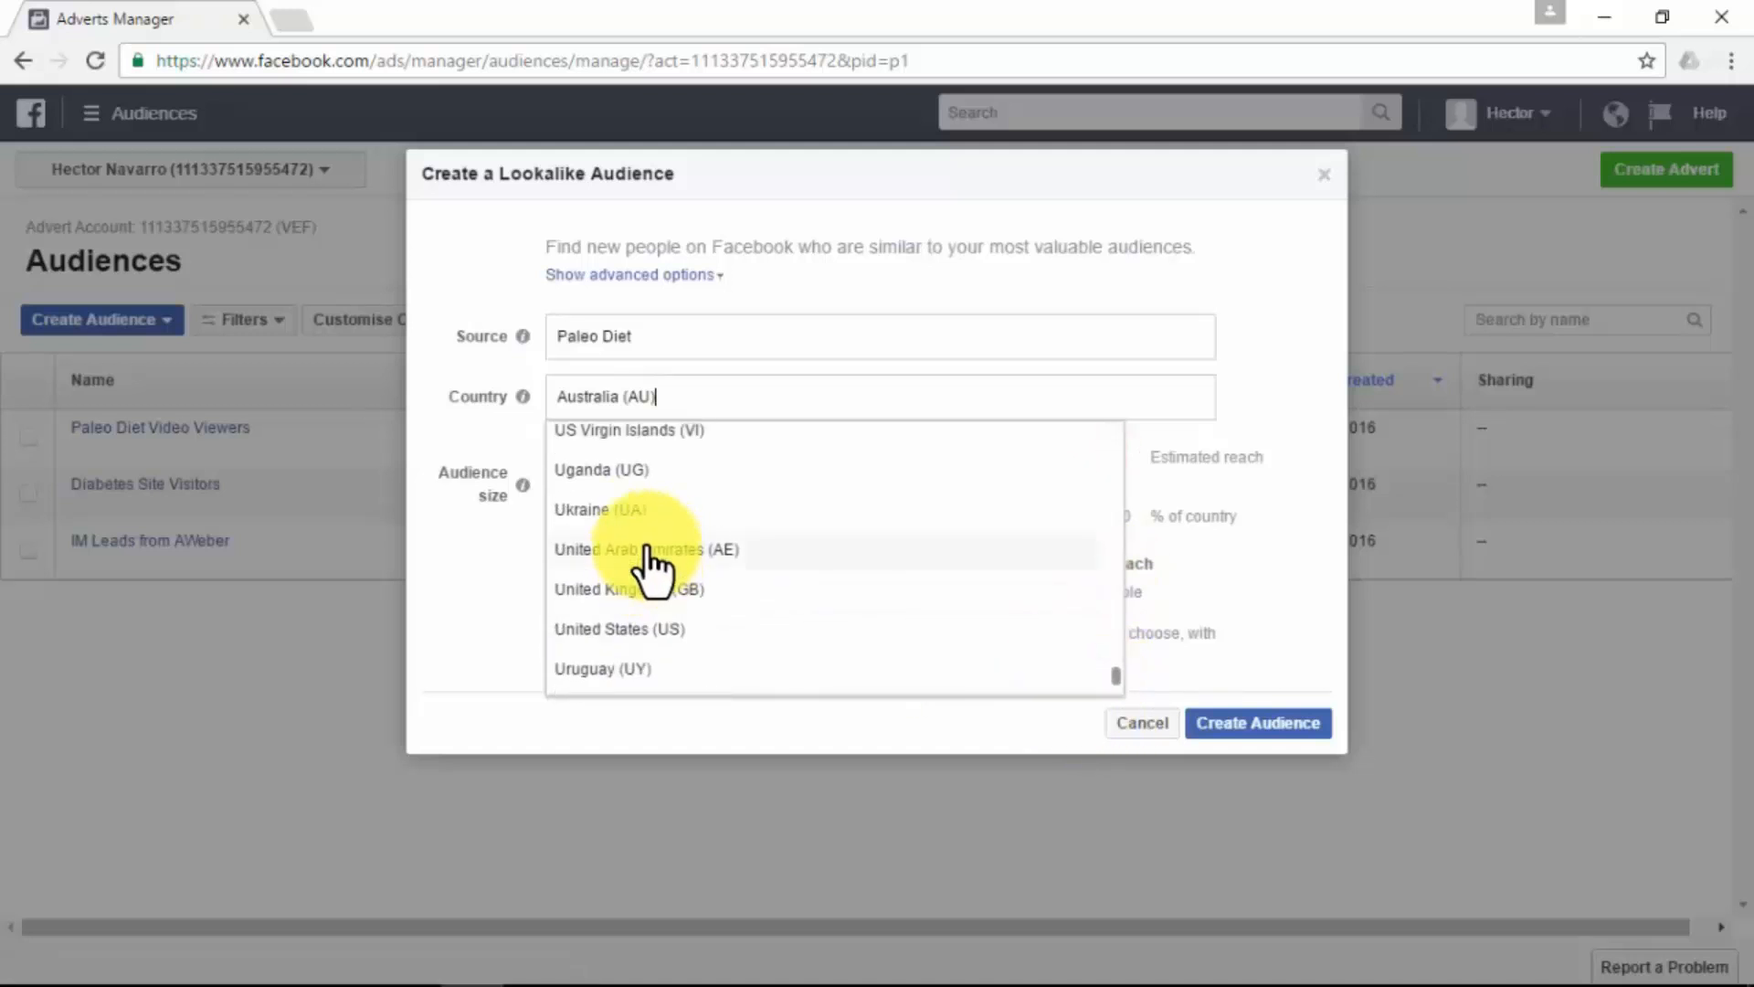
pyautogui.click(647, 630)
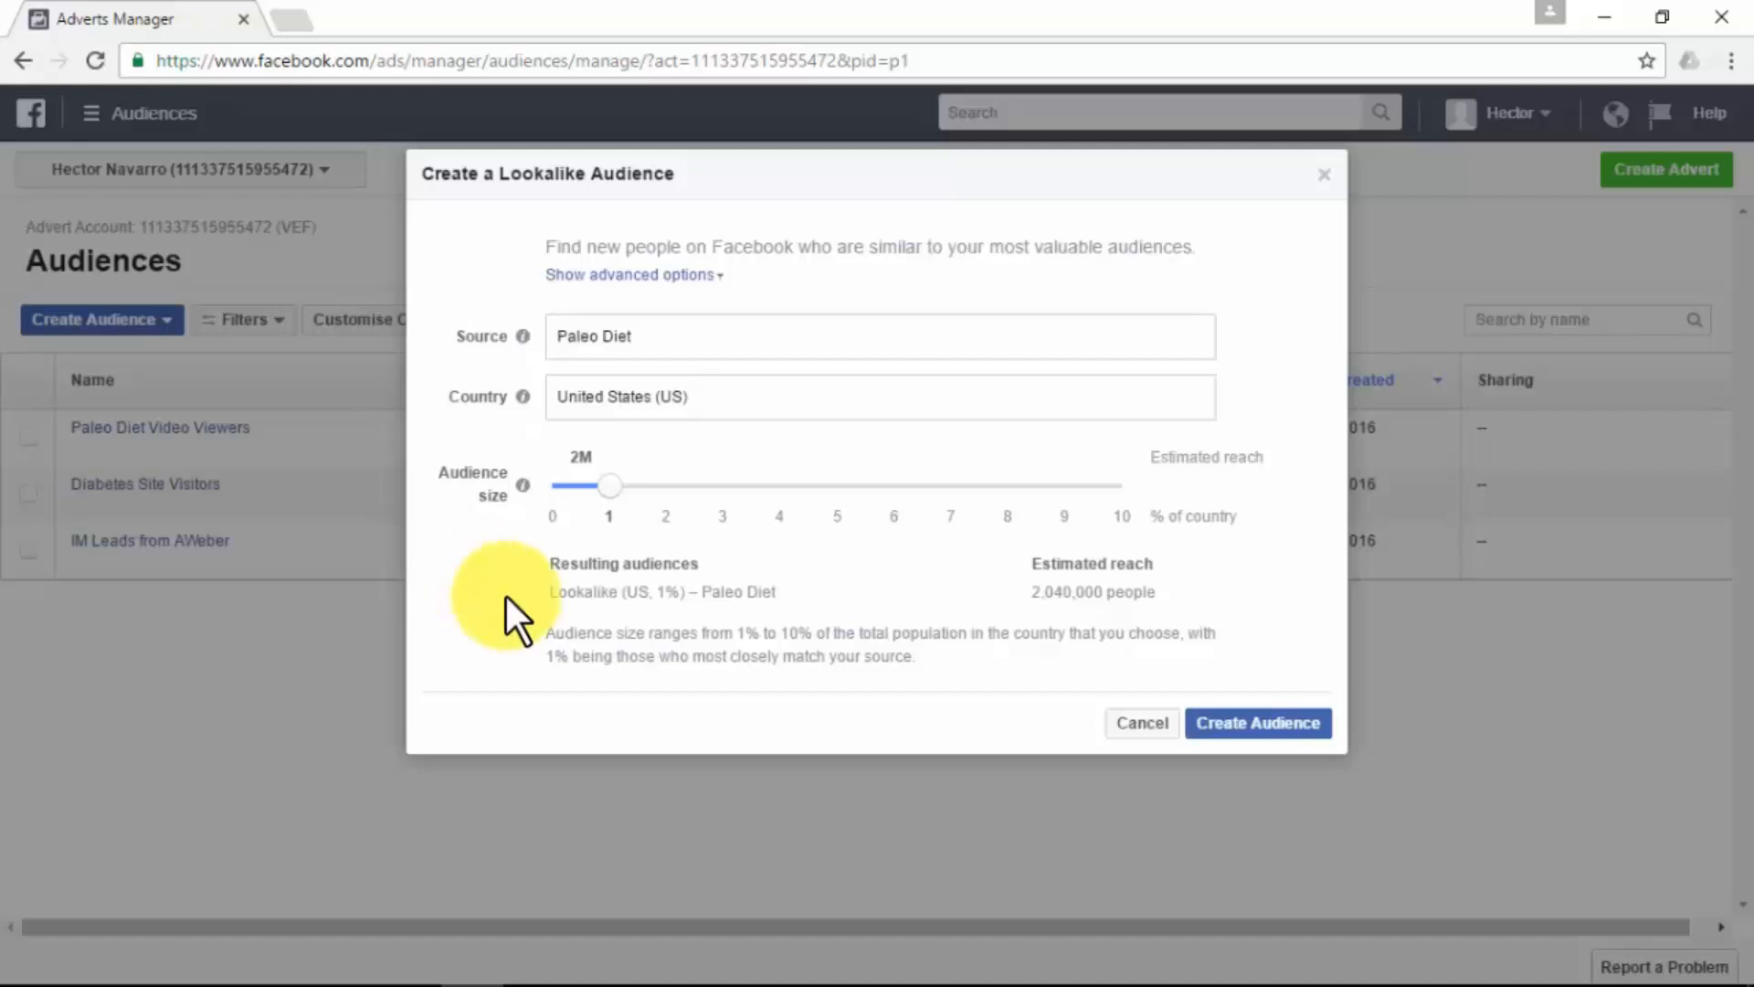
pyautogui.click(1284, 724)
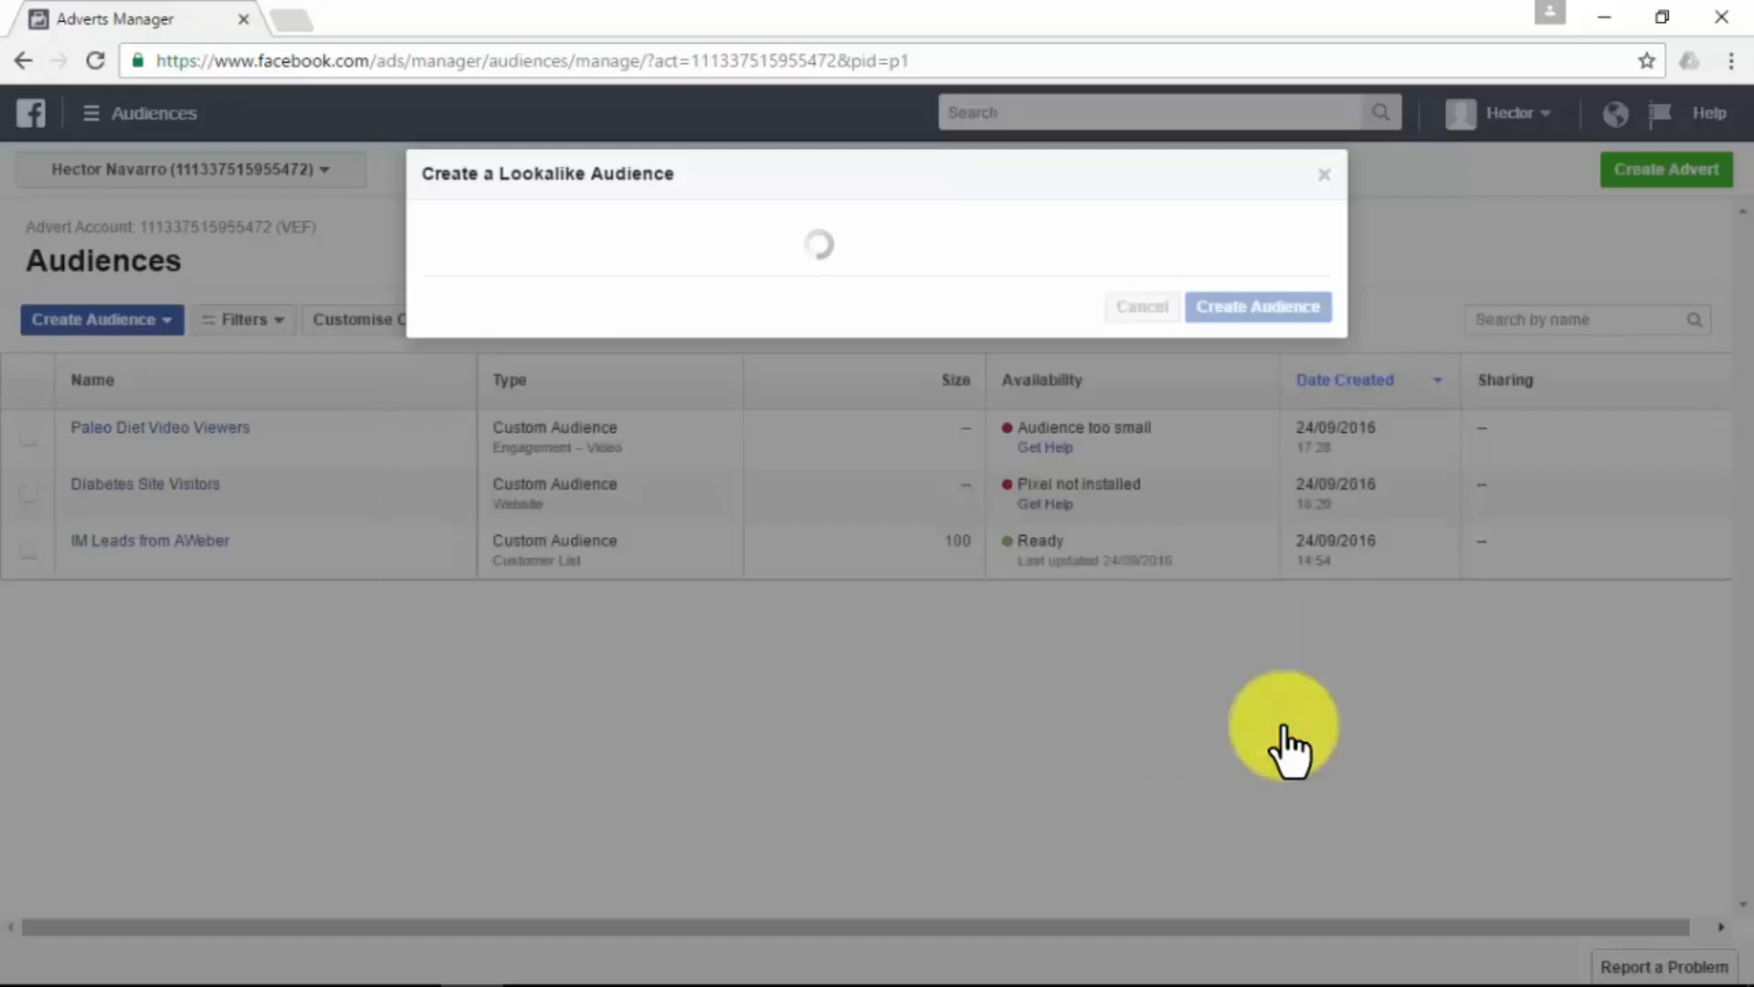